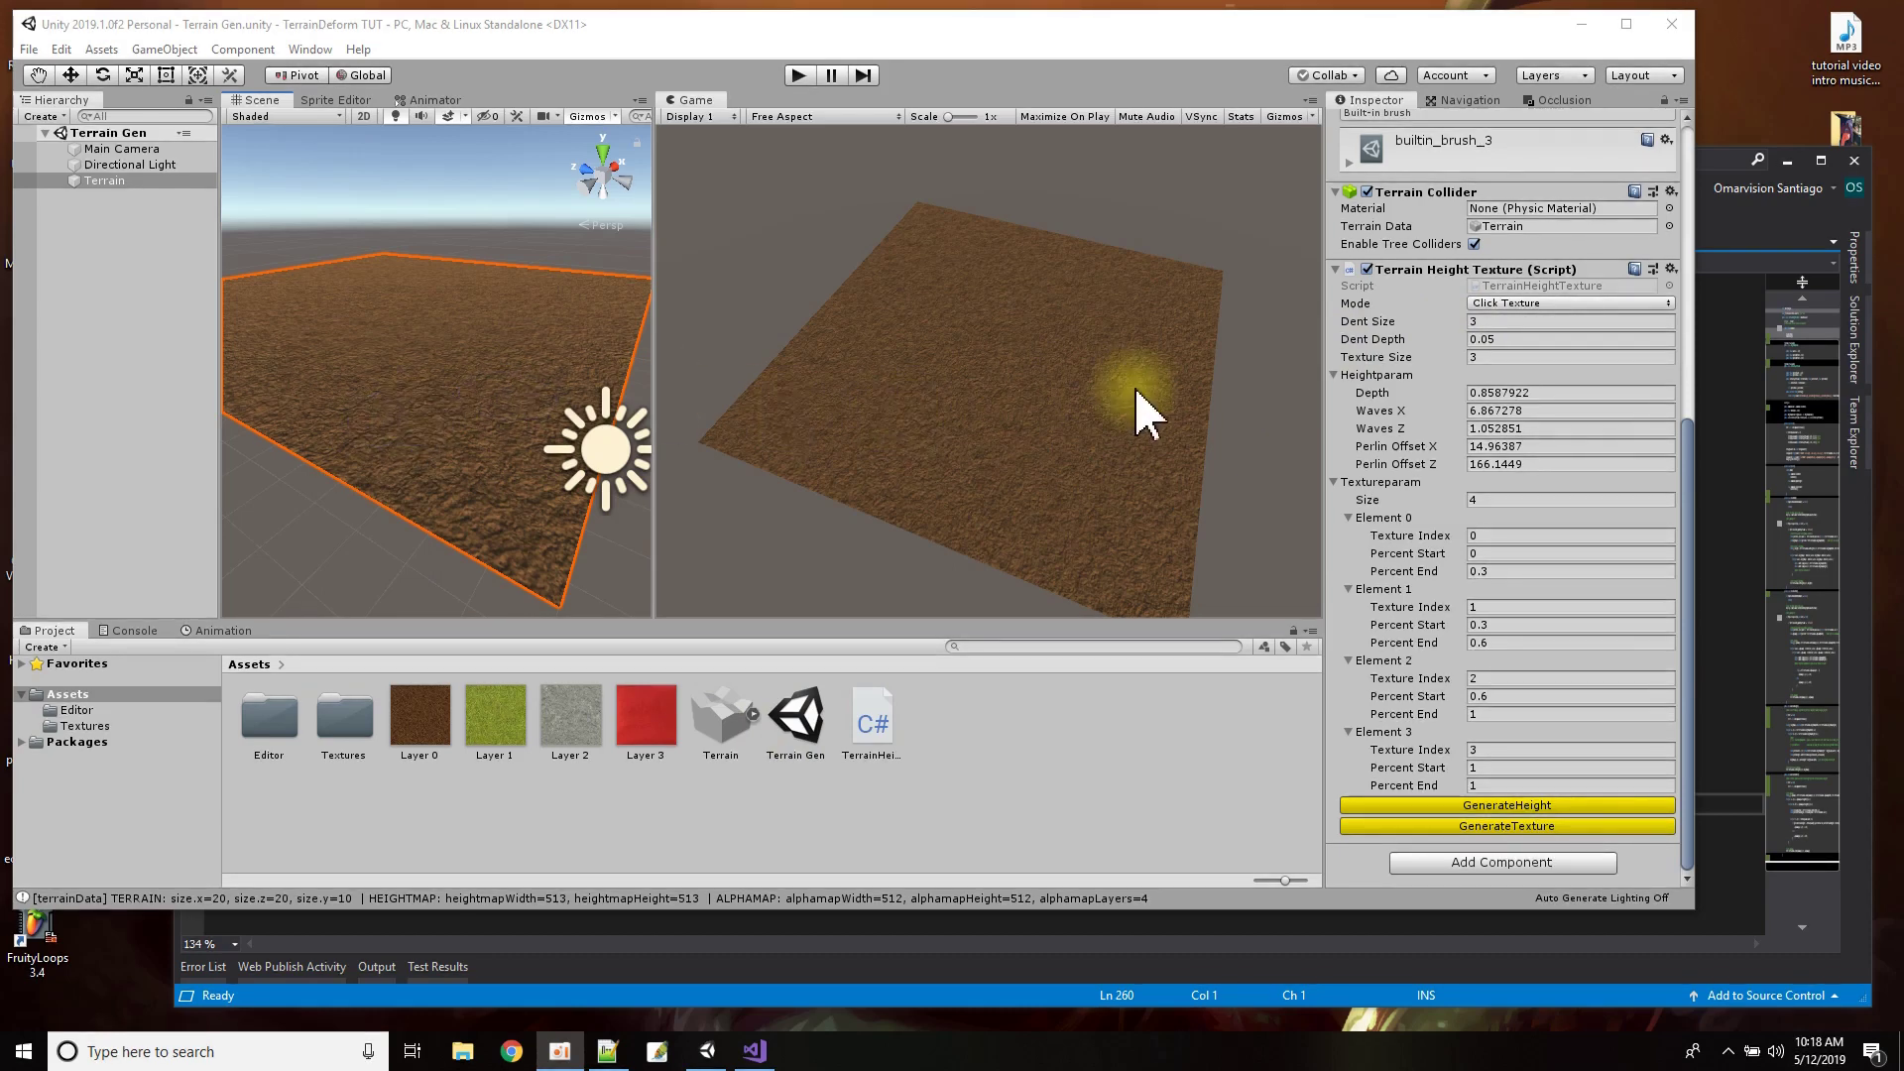
Raise a tall mountain in the terrain's middle using Raise or Lower Terrain with a soft round brush.
{"action": "scroll", "coordinate": [1497, 322], "scroll_direction": "up", "scroll_amount": 5}
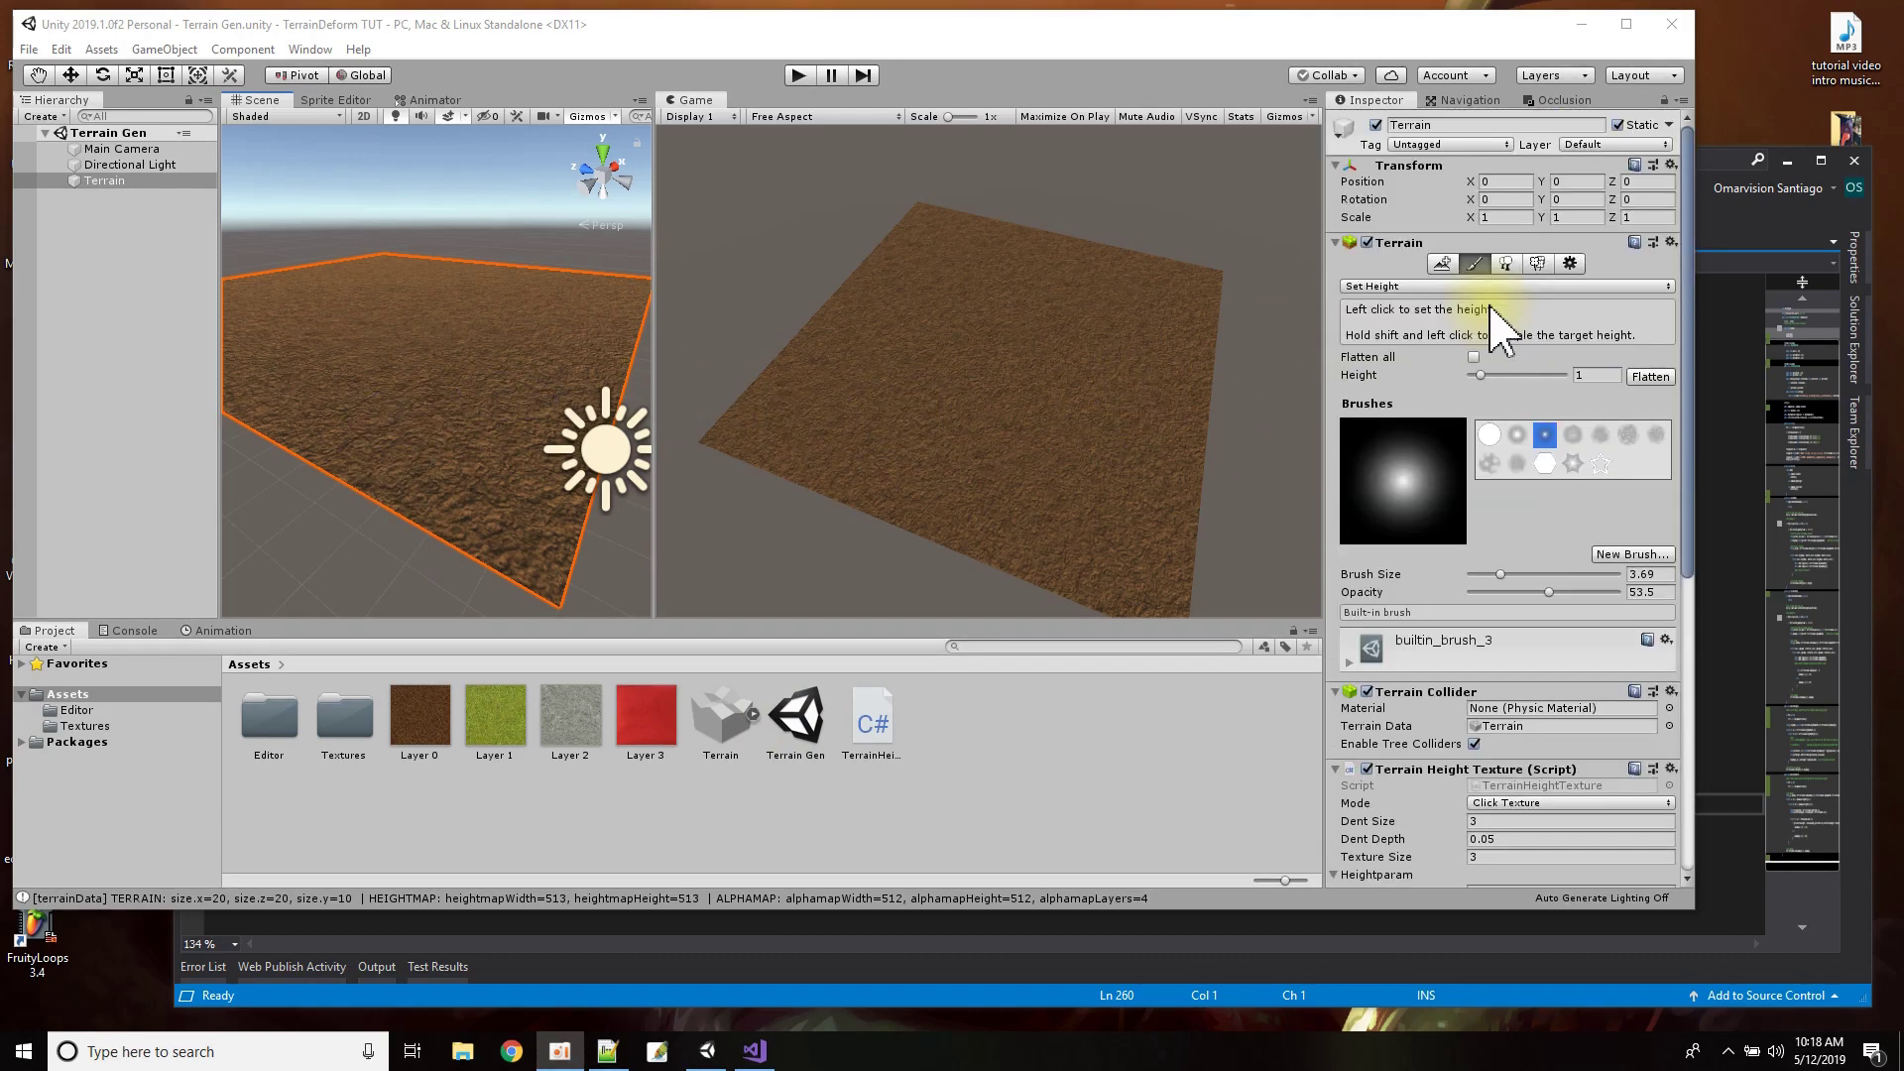
{"action": "left_click", "coordinate": [96, 181]}
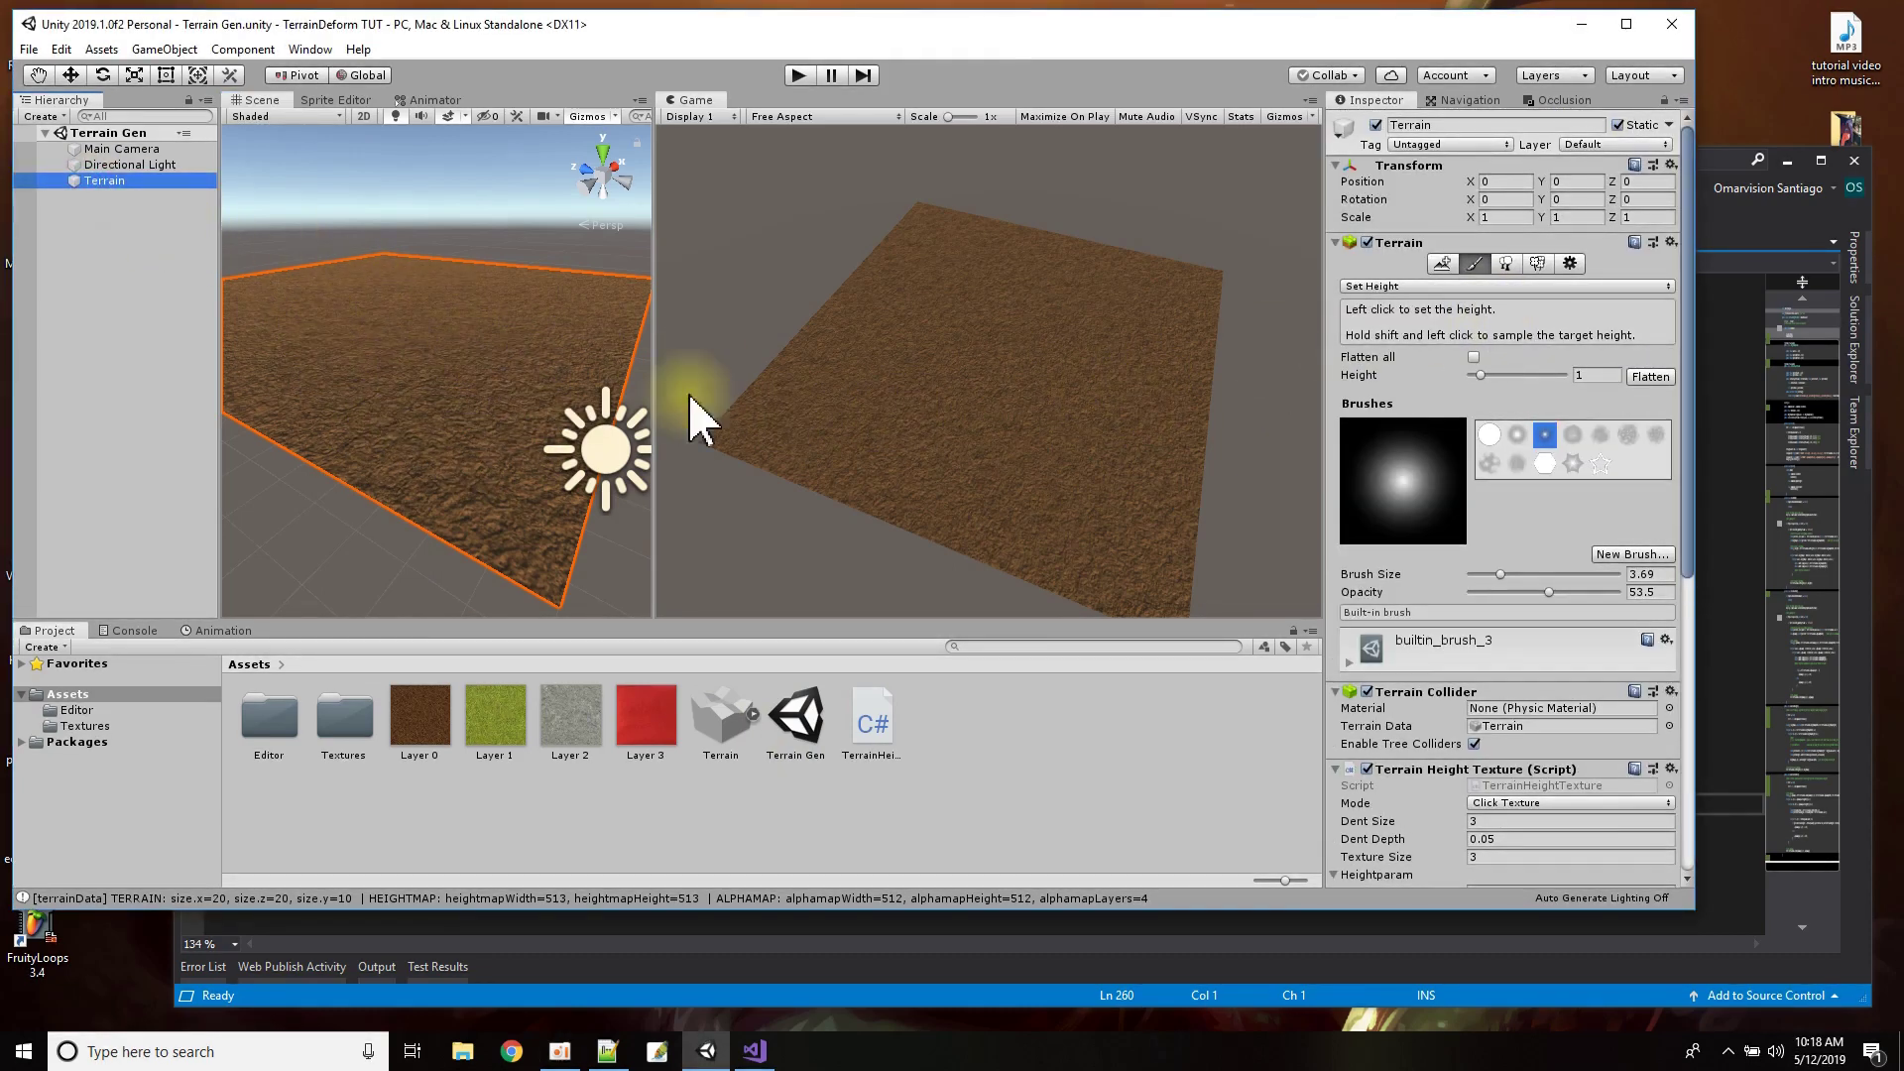
{"action": "left_click", "coordinate": [1463, 286]}
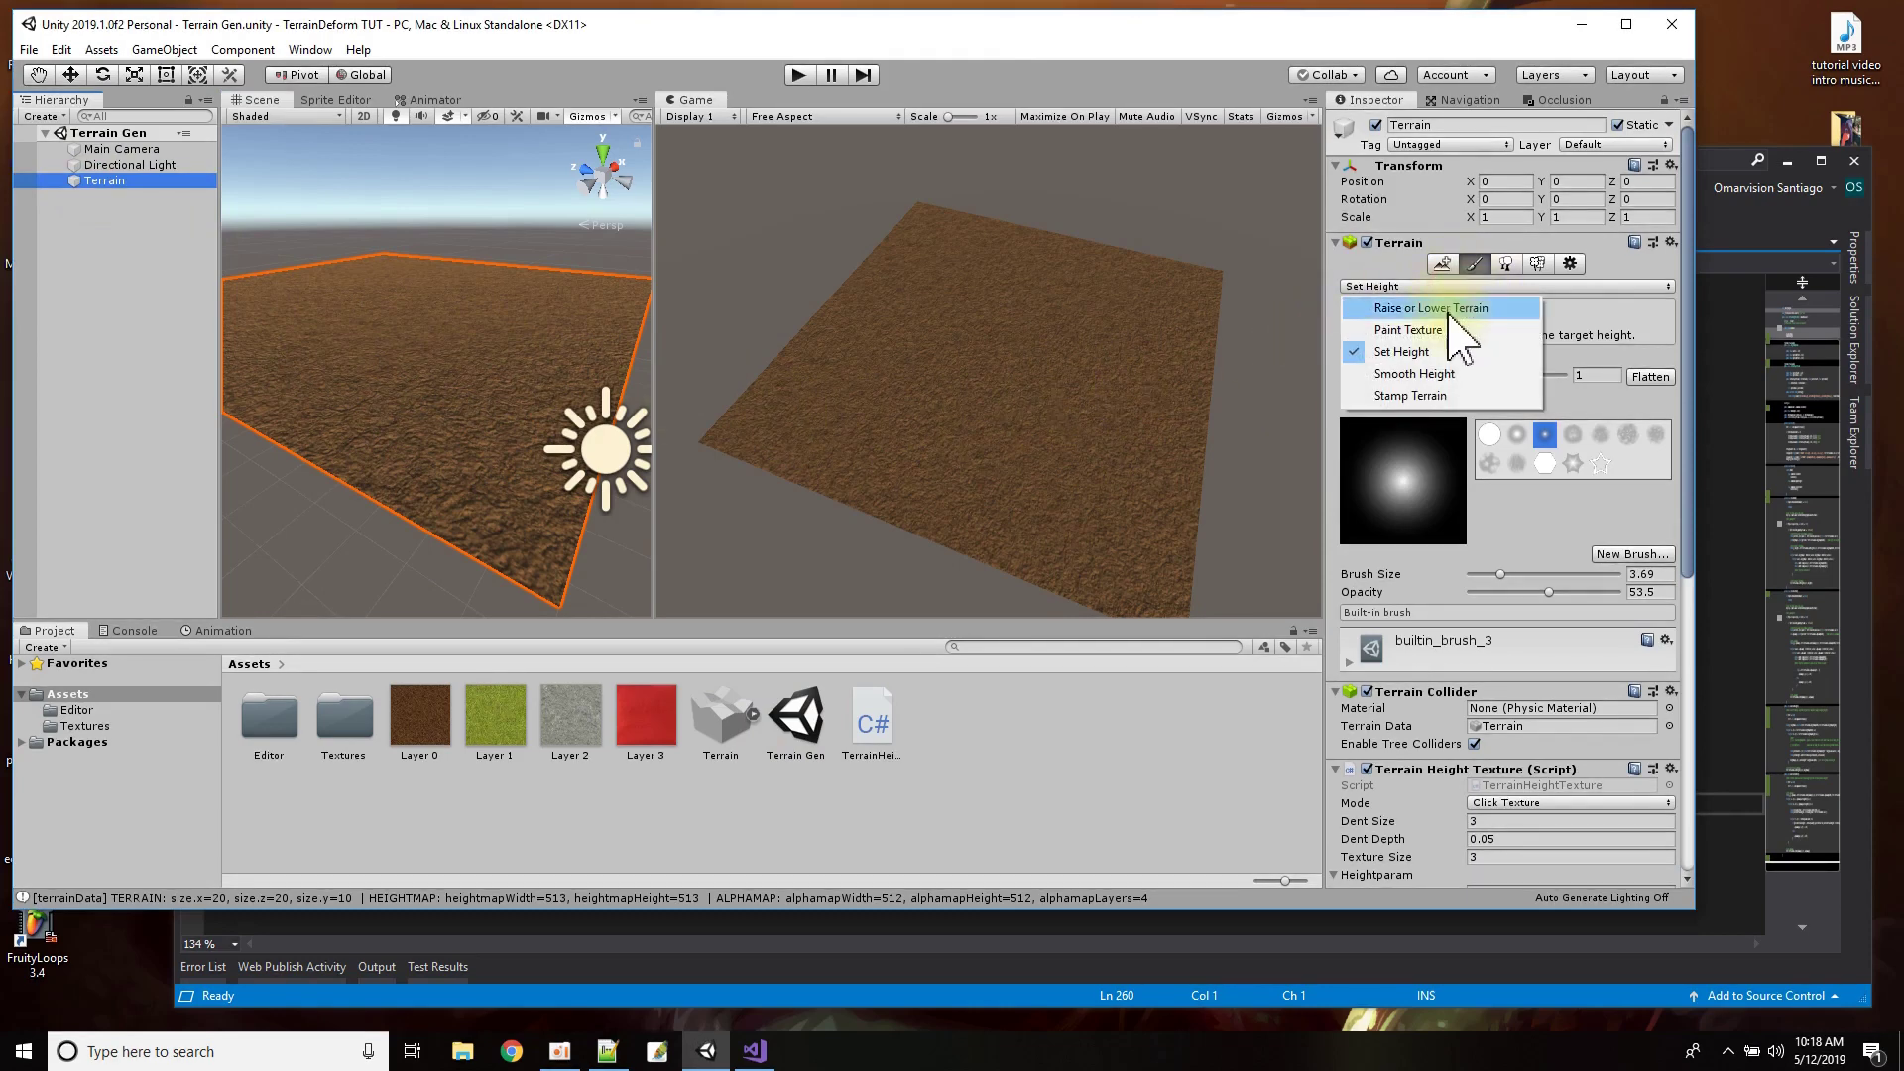
{"action": "left_click", "coordinate": [1447, 308]}
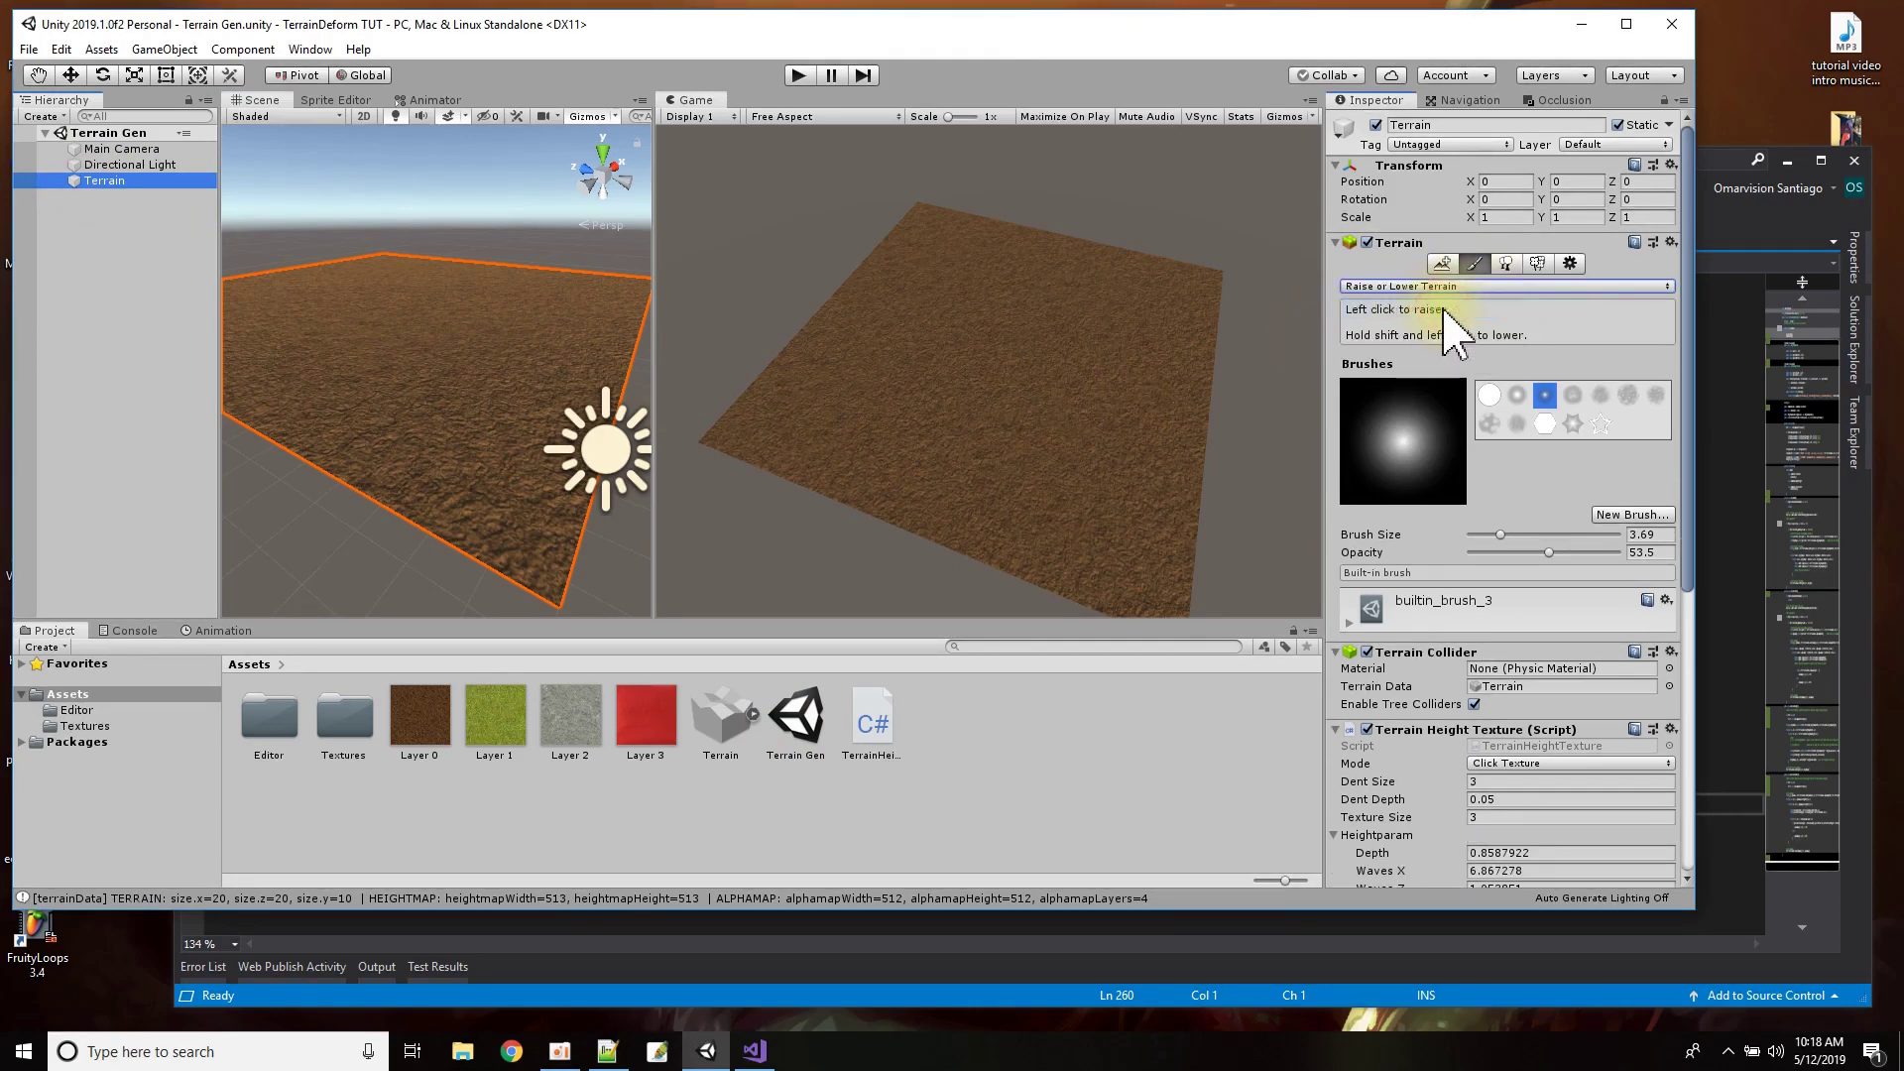
{"action": "left_click", "coordinate": [1489, 424]}
{"action": "mouse_move", "coordinate": [454, 373]}
{"action": "left_mouse_down"}
{"action": "mouse_move", "coordinate": [397, 338]}
{"action": "mouse_move", "coordinate": [434, 411]}
{"action": "mouse_move", "coordinate": [465, 337]}
{"action": "mouse_move", "coordinate": [442, 364]}
{"action": "mouse_move", "coordinate": [459, 343]}
{"action": "mouse_move", "coordinate": [350, 307]}
{"action": "left_mouse_up"}
Raise more hills behind the mountain with the star brush at size 5.4.
{"action": "left_click", "coordinate": [1573, 423]}
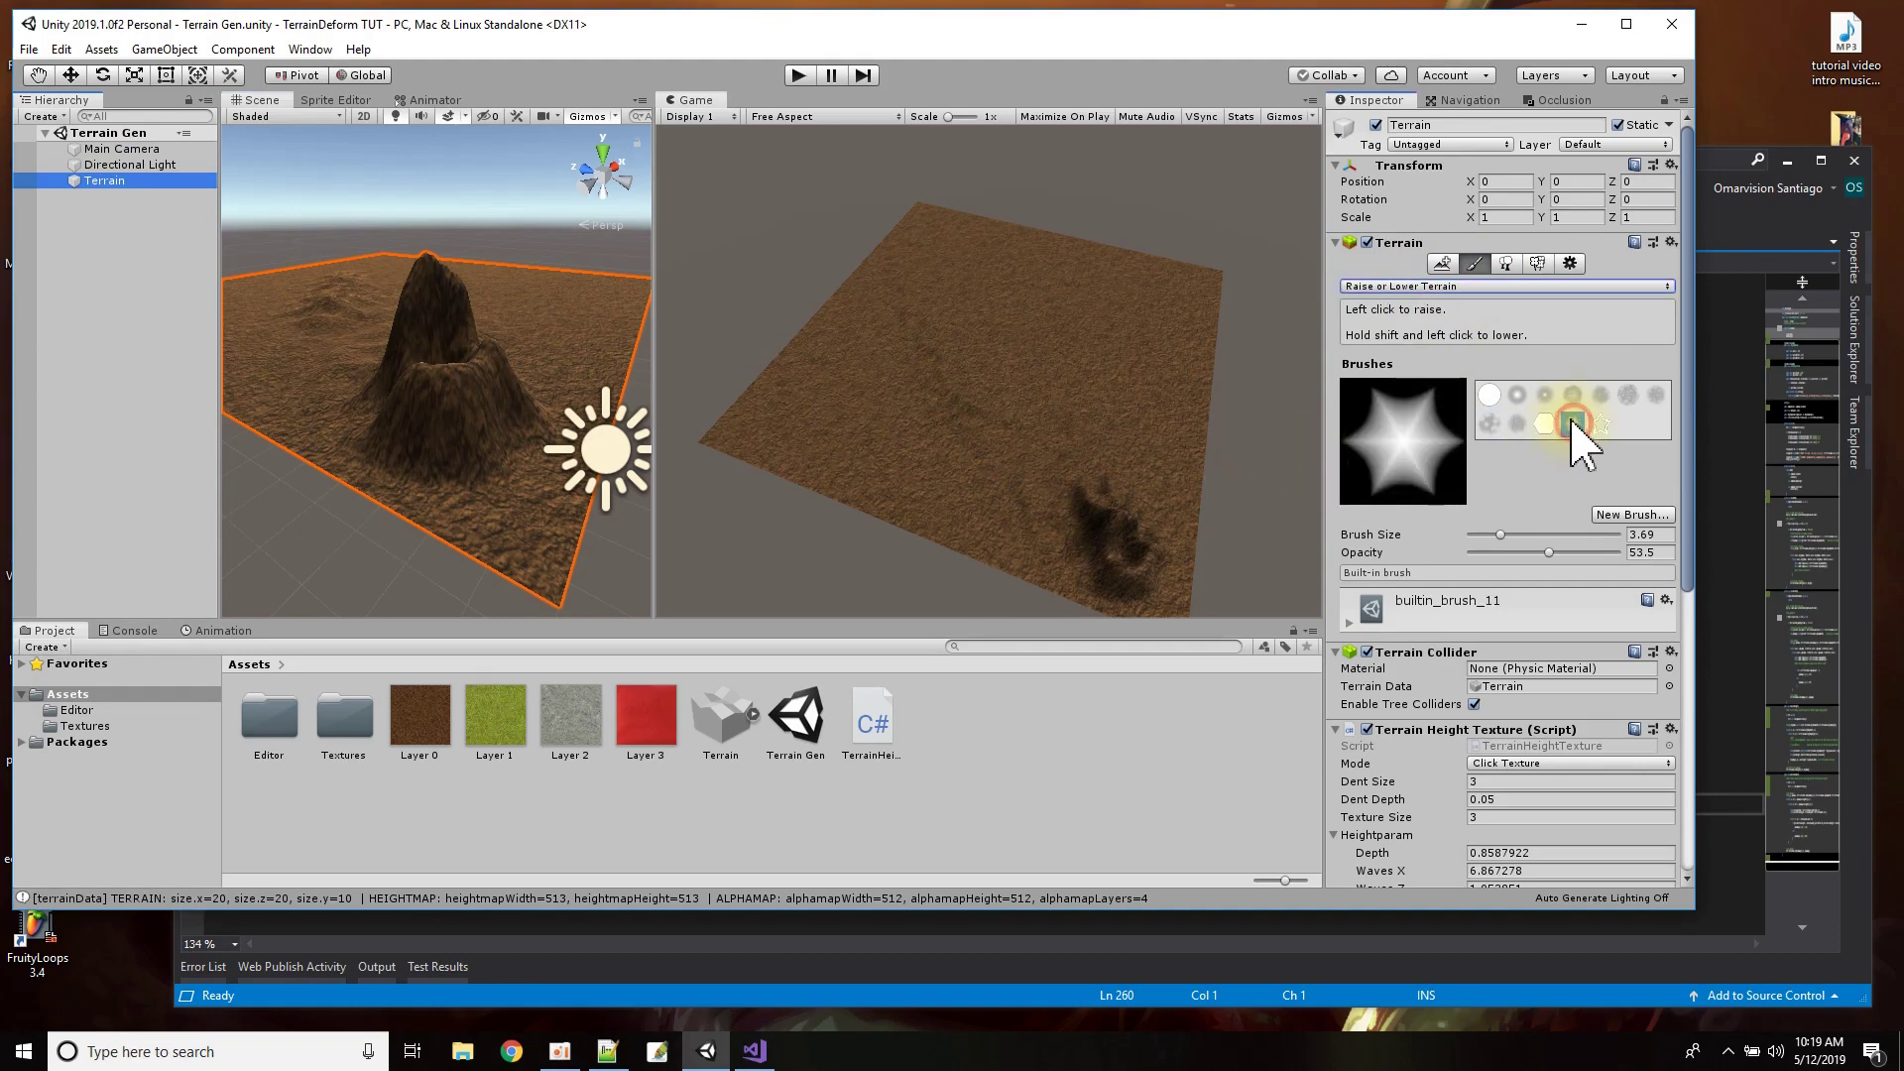
{"action": "left_click", "coordinate": [1499, 534]}
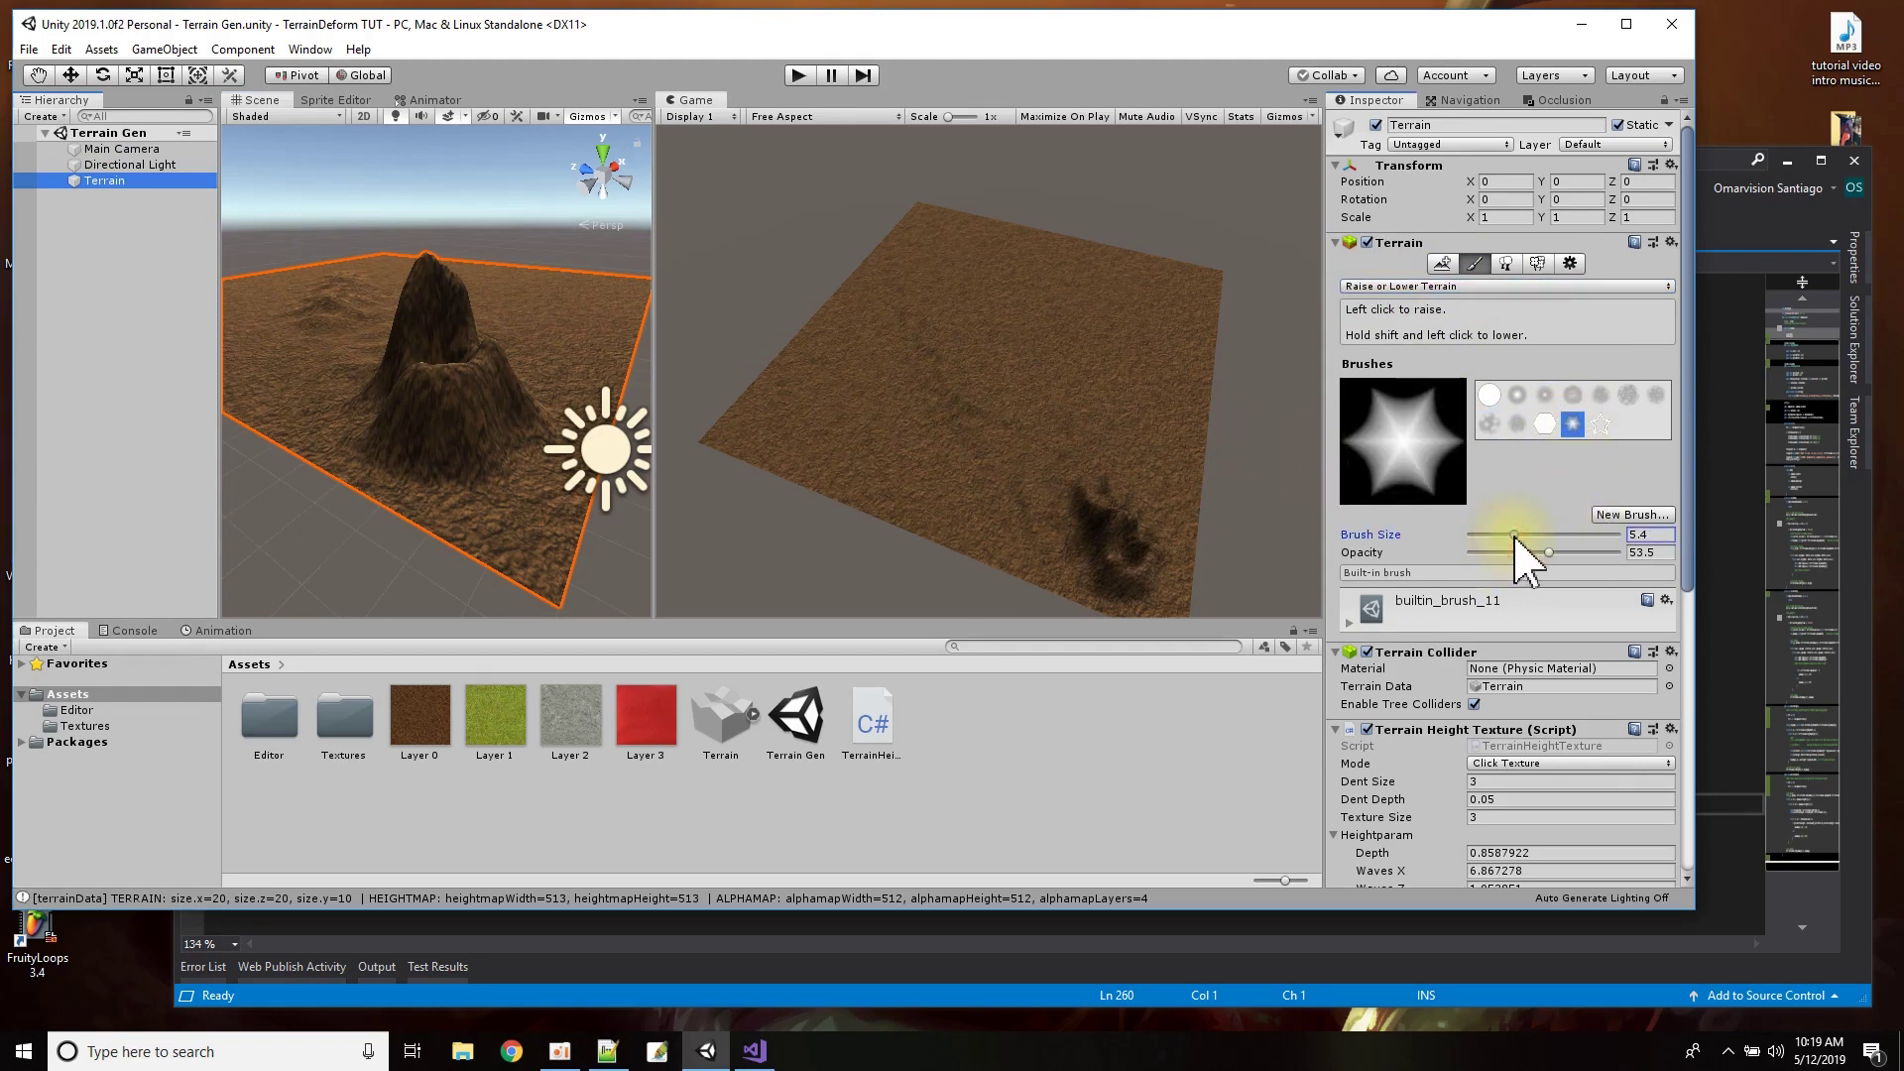
{"action": "mouse_move", "coordinate": [561, 307]}
{"action": "left_mouse_down"}
{"action": "mouse_move", "coordinate": [513, 266]}
{"action": "mouse_move", "coordinate": [373, 259]}
{"action": "mouse_move", "coordinate": [308, 286]}
{"action": "left_mouse_up"}
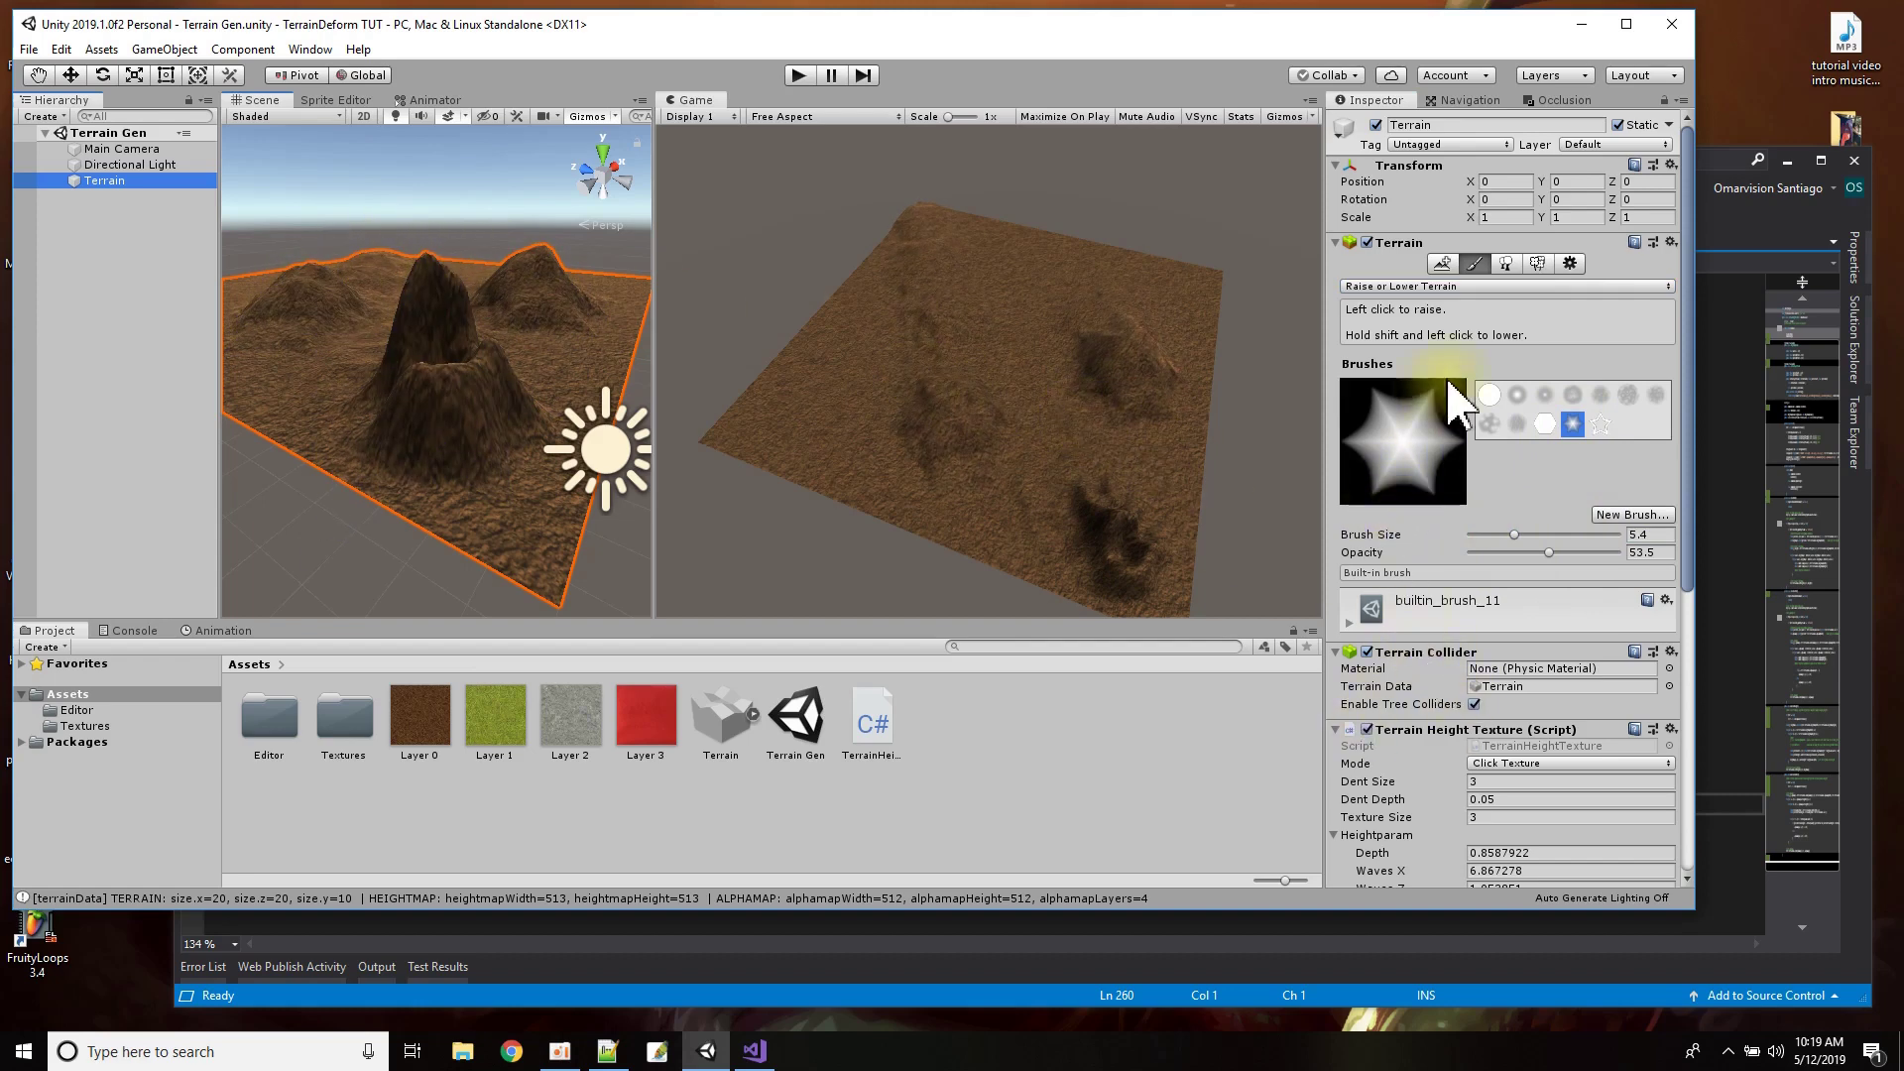
{"action": "left_click", "coordinate": [1480, 285]}
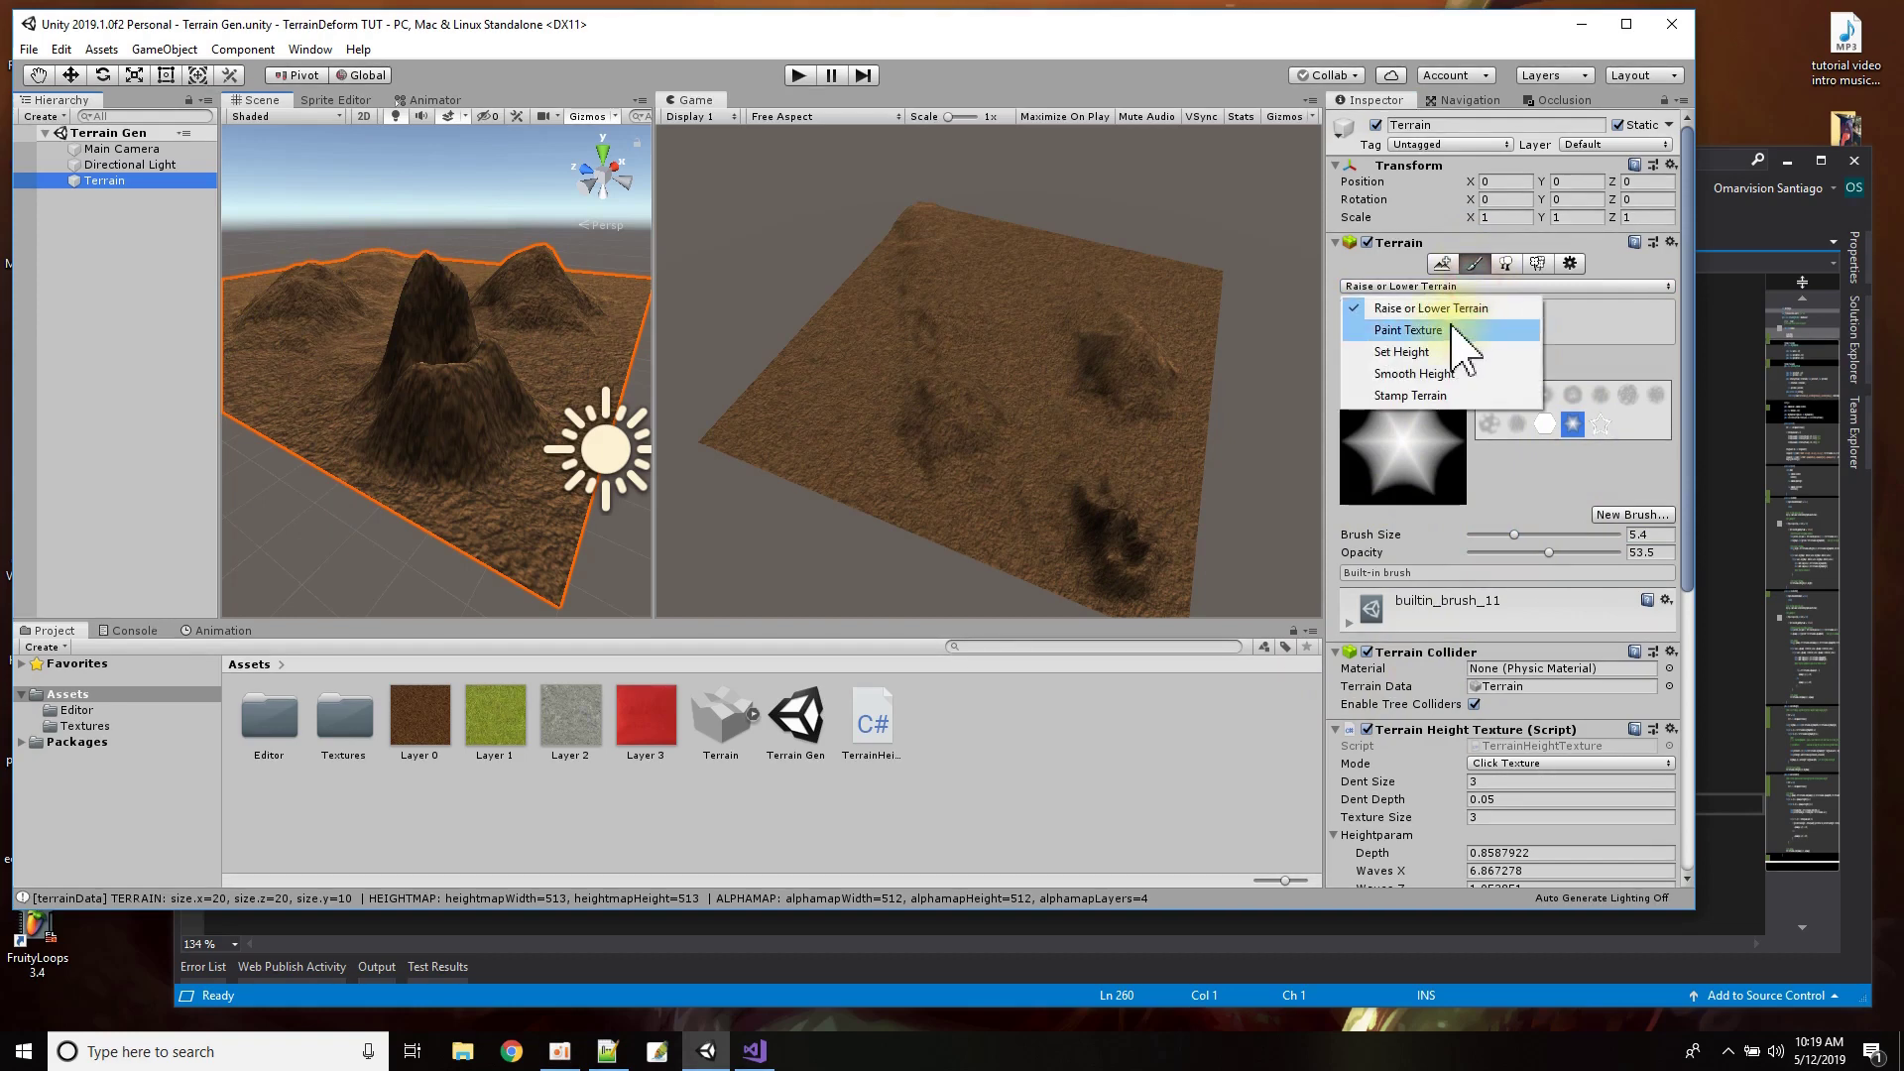
In Paint Texture mode, paint grass over the mountain and left hill with a soft brush.
{"action": "left_click", "coordinate": [1434, 330]}
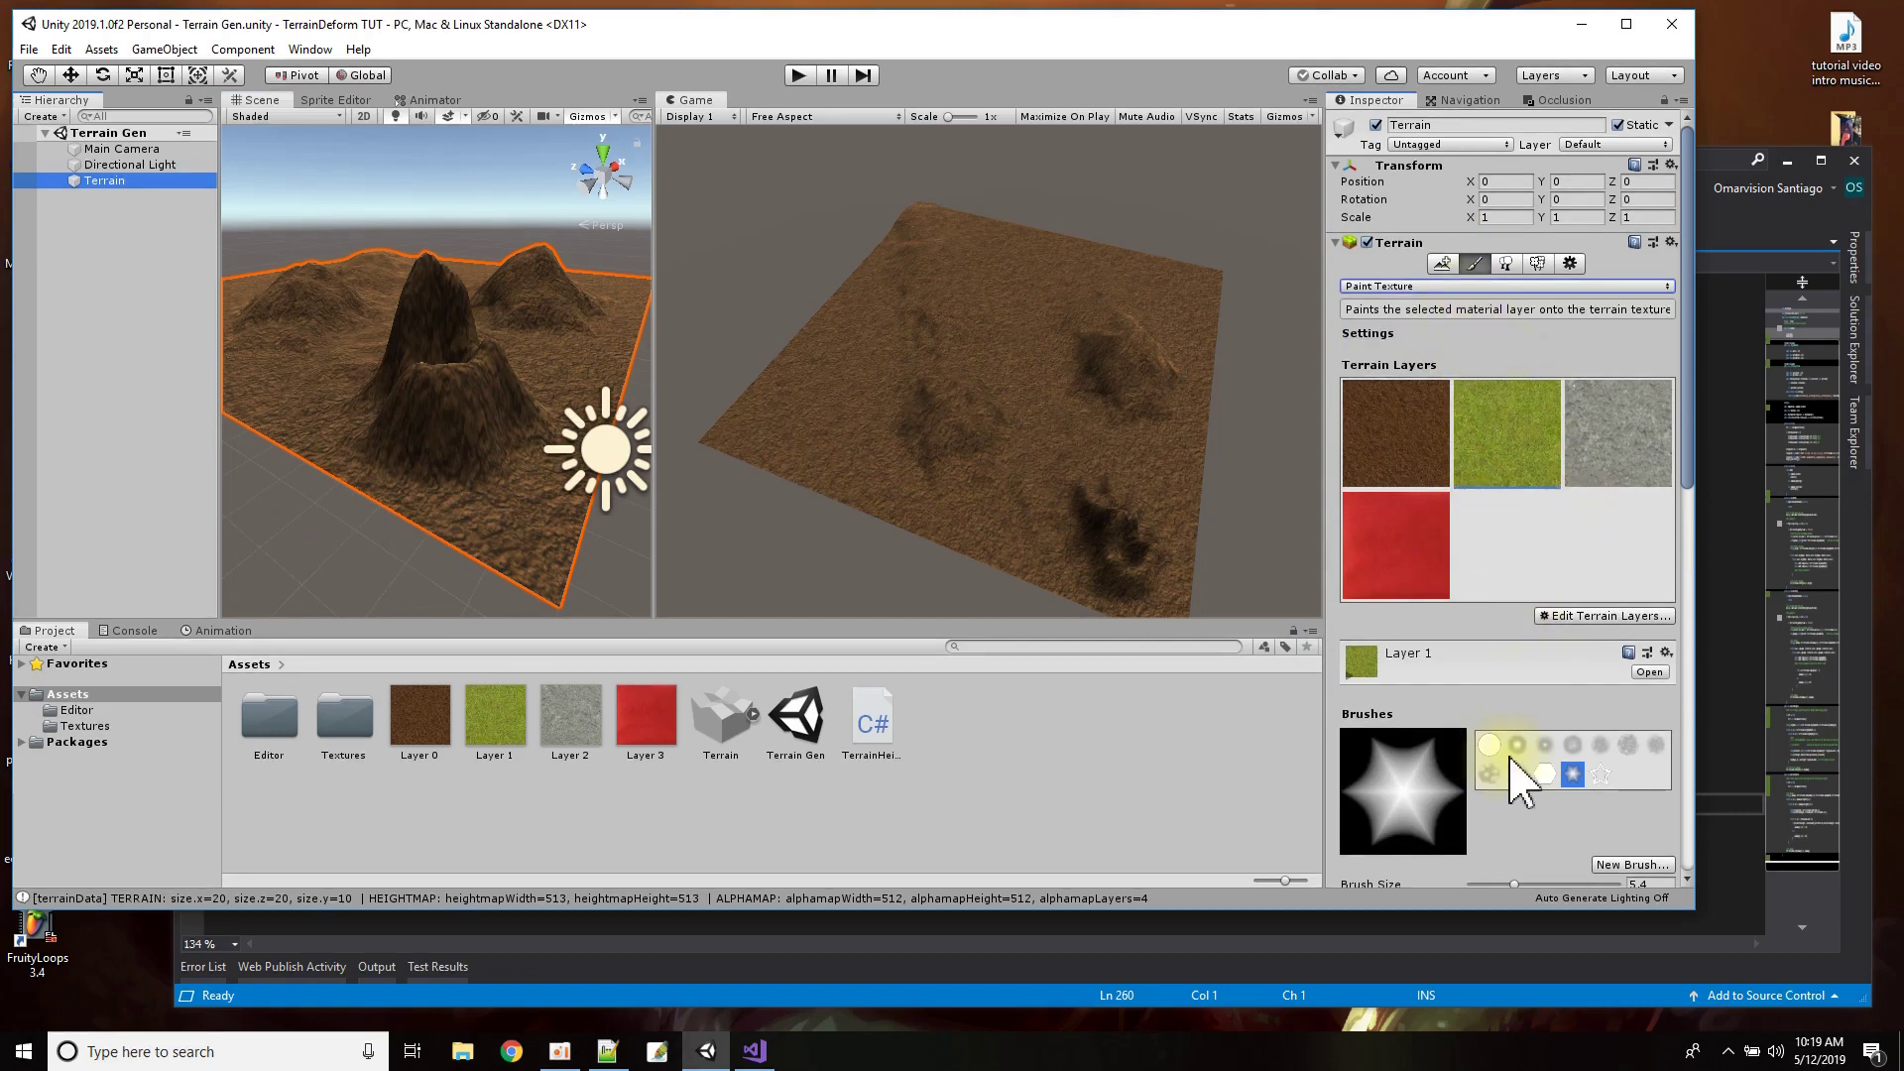
{"action": "left_click", "coordinate": [1571, 746]}
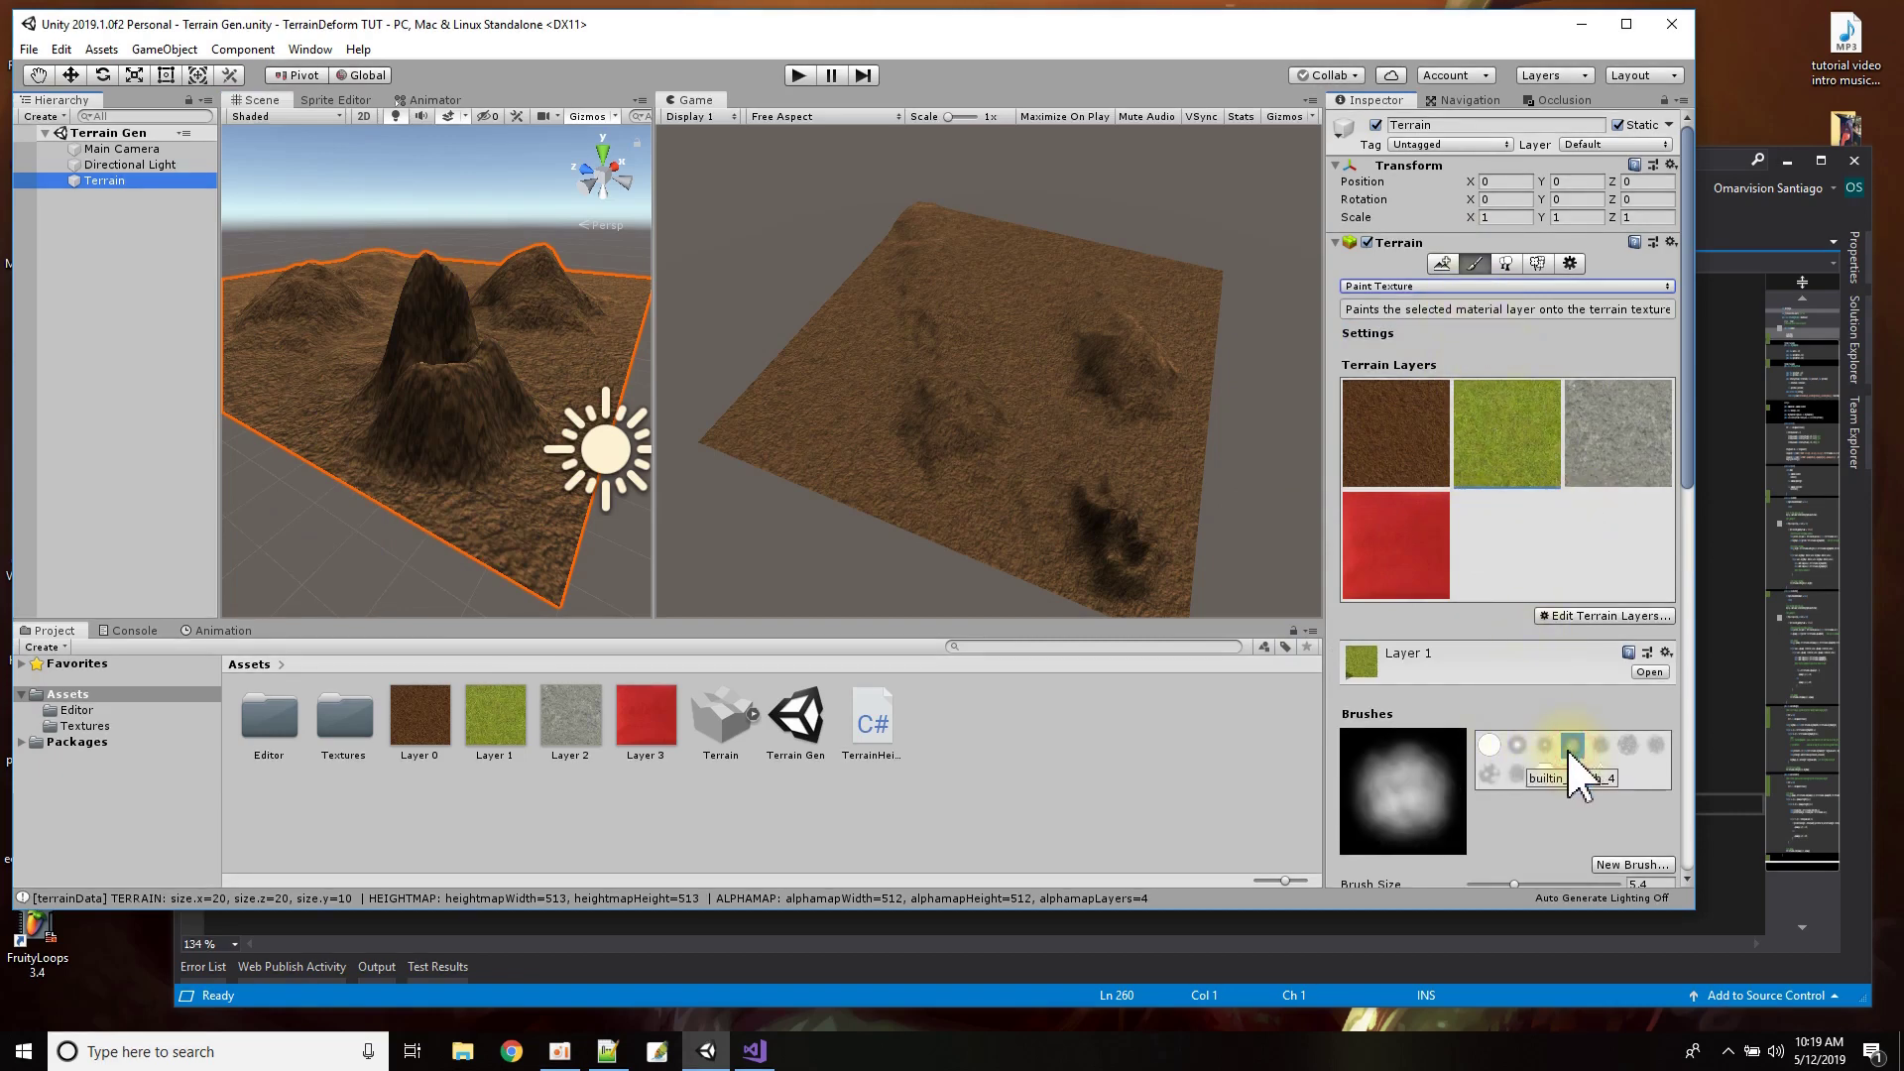
{"action": "scroll", "coordinate": [1511, 739], "scroll_direction": "down", "scroll_amount": 6}
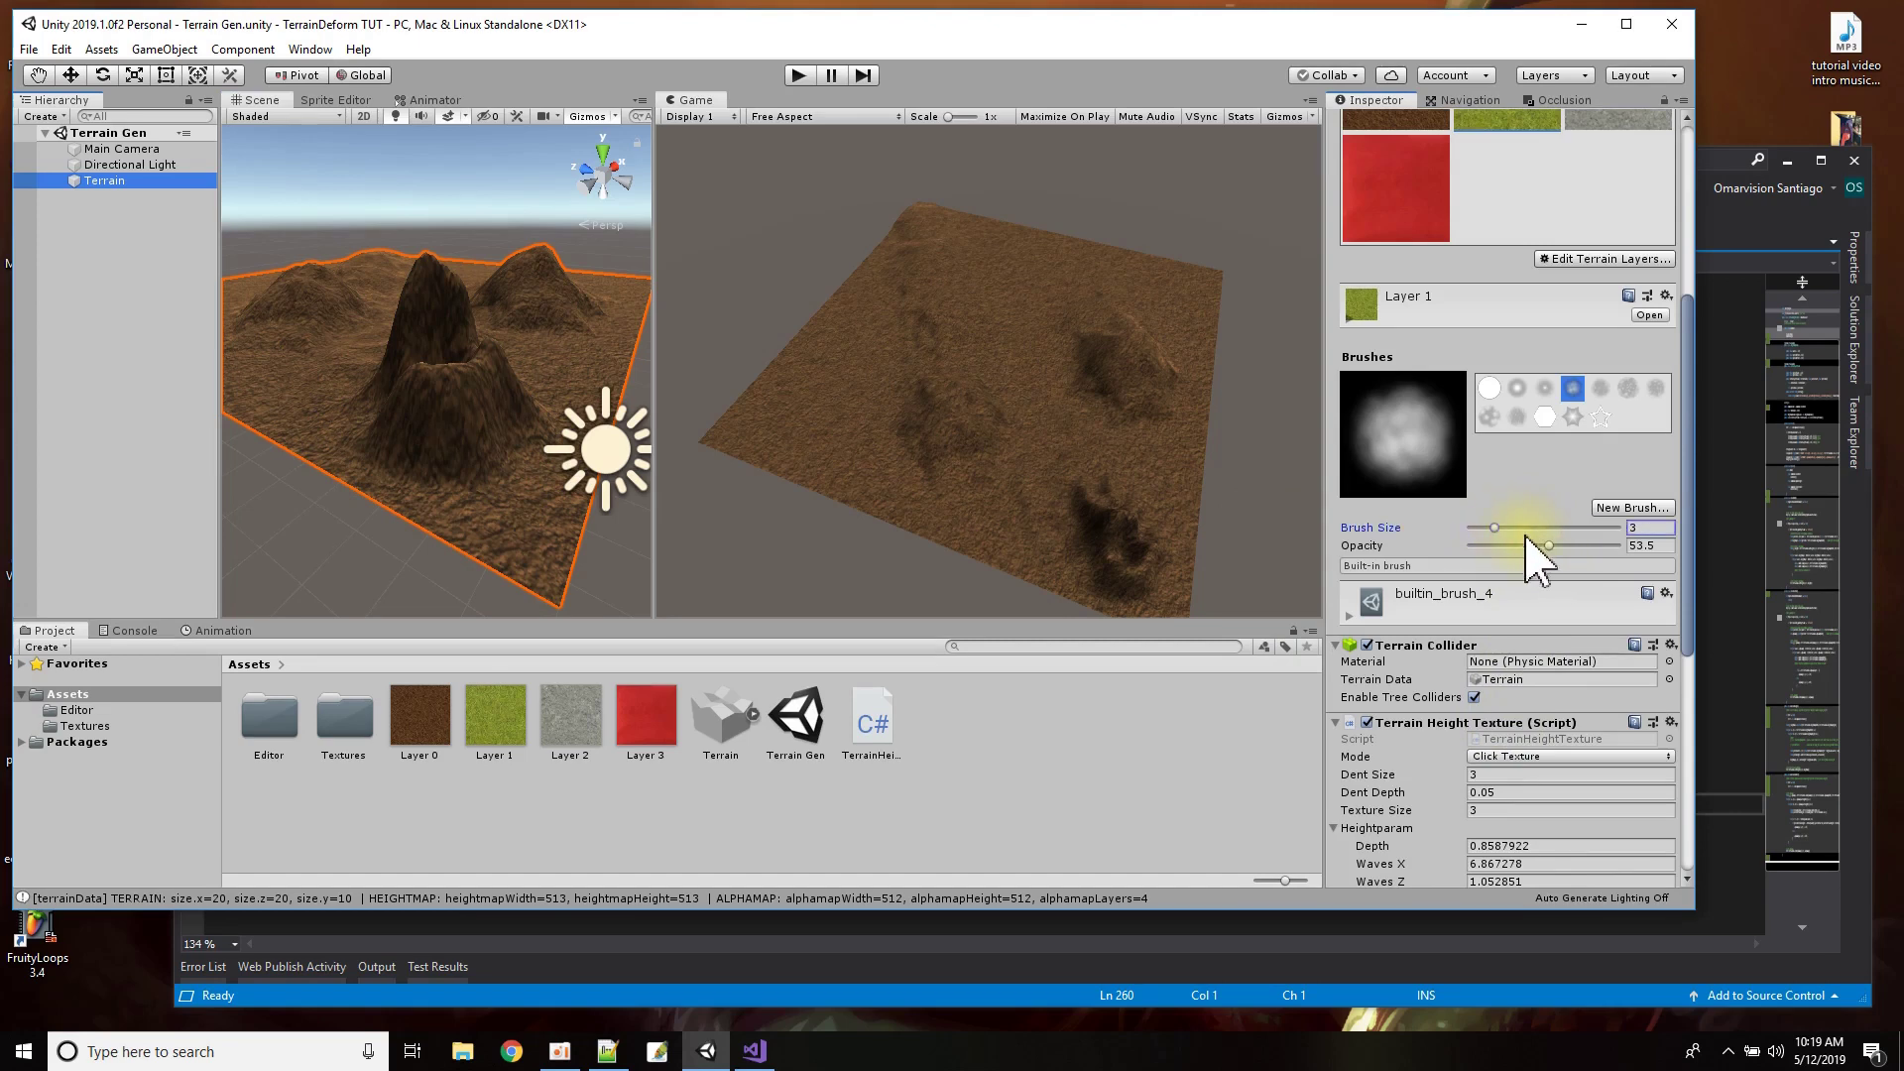
{"action": "left_click_drag", "start_coordinate": [1527, 566], "coordinate": [1514, 562]}
{"action": "mouse_move", "coordinate": [515, 466]}
{"action": "left_mouse_down"}
{"action": "mouse_move", "coordinate": [306, 319]}
{"action": "mouse_move", "coordinate": [555, 273]}
{"action": "left_mouse_up"}
Paint a grey rock patch beside the mountain using the rock texture layer.
{"action": "scroll", "coordinate": [1547, 297], "scroll_direction": "up", "scroll_amount": 5}
{"action": "left_click", "coordinate": [1597, 426]}
{"action": "left_click_drag", "start_coordinate": [501, 352], "coordinate": [560, 372]}
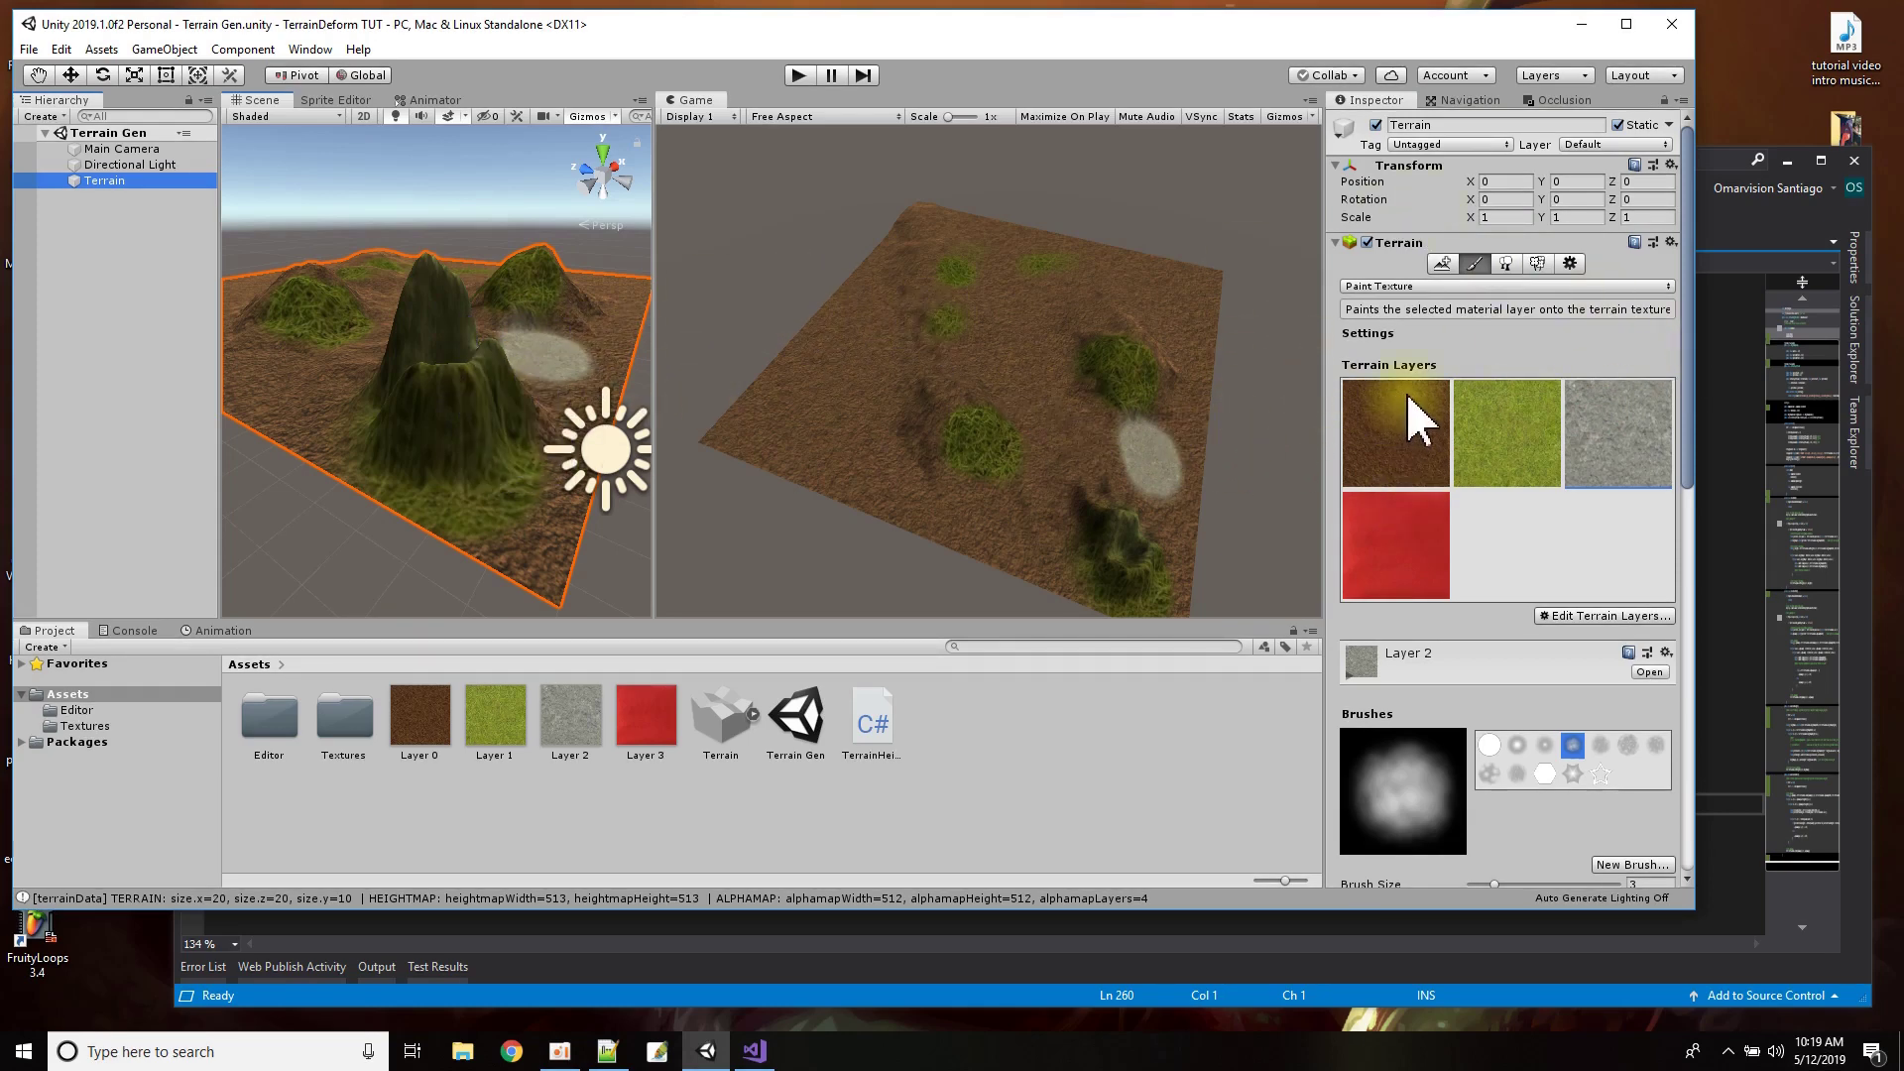
{"action": "left_click", "coordinate": [1569, 262]}
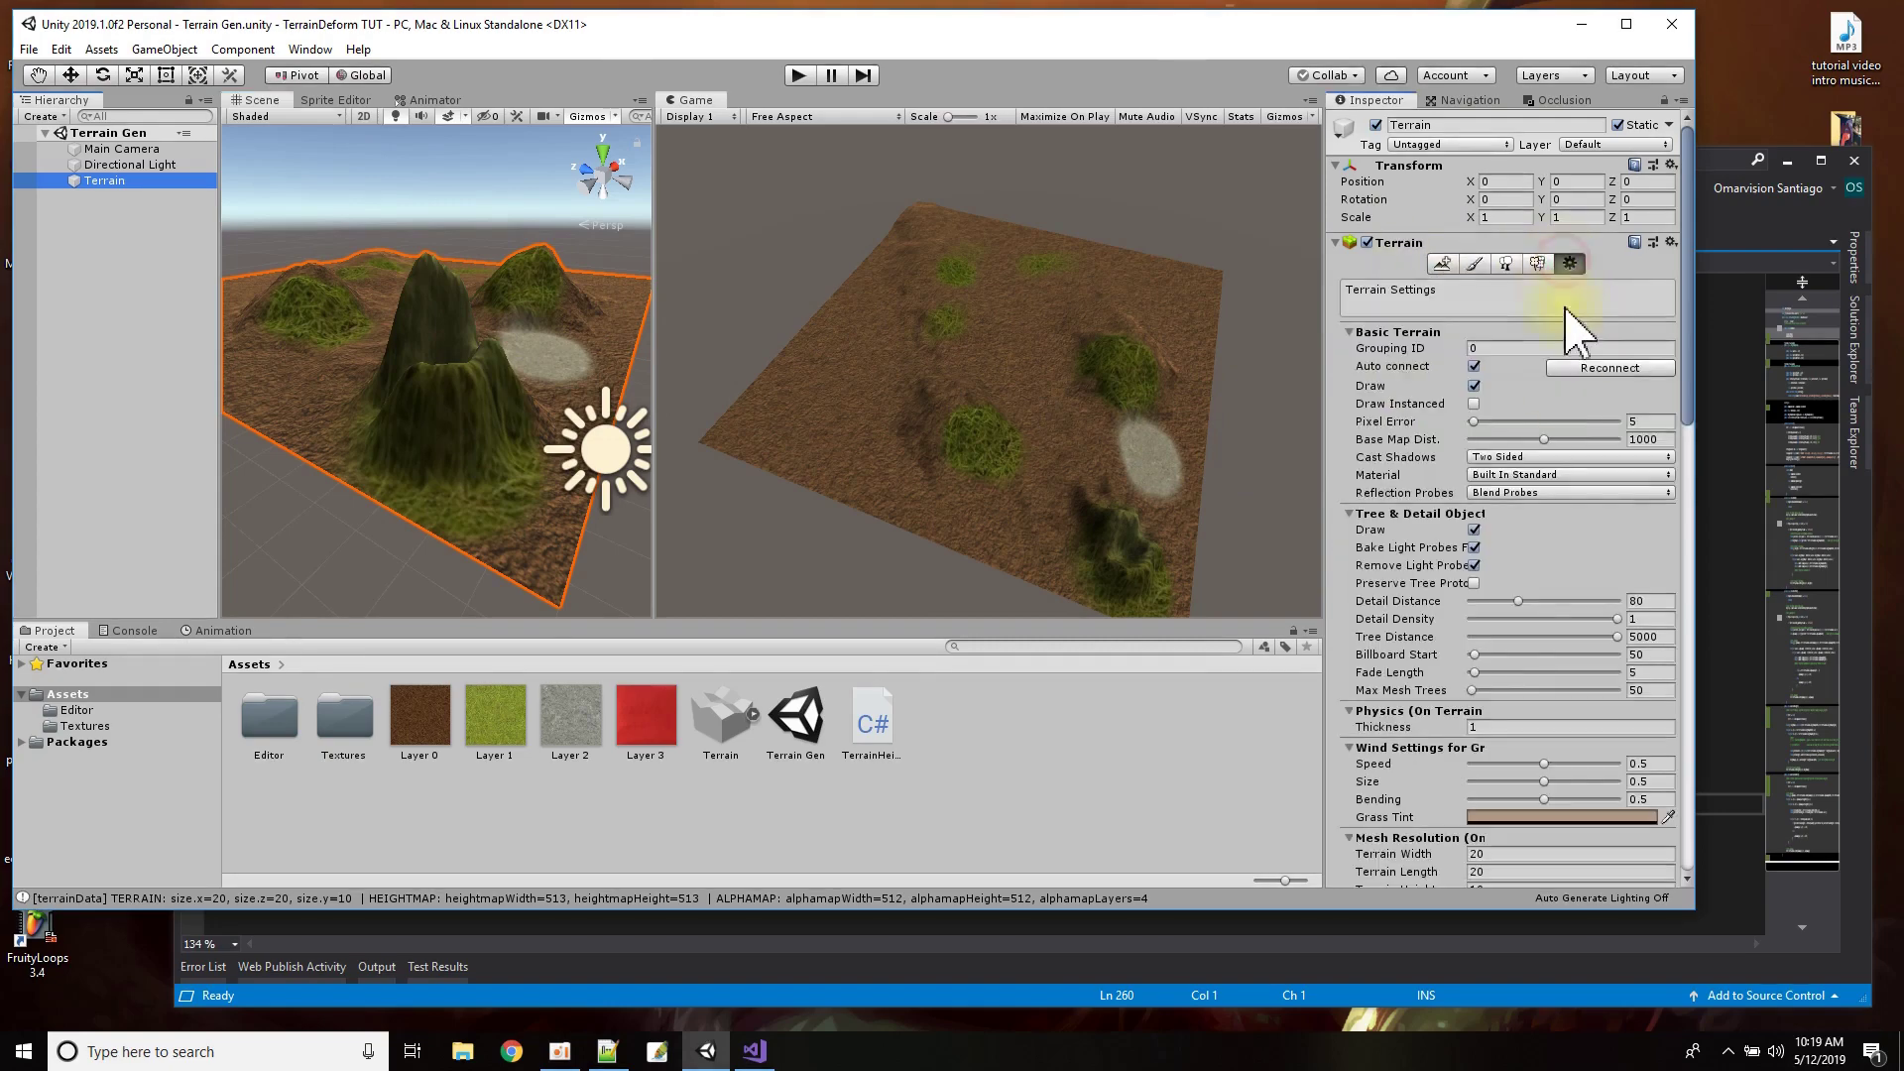
{"action": "scroll", "coordinate": [1573, 413], "scroll_direction": "down", "scroll_amount": 10}
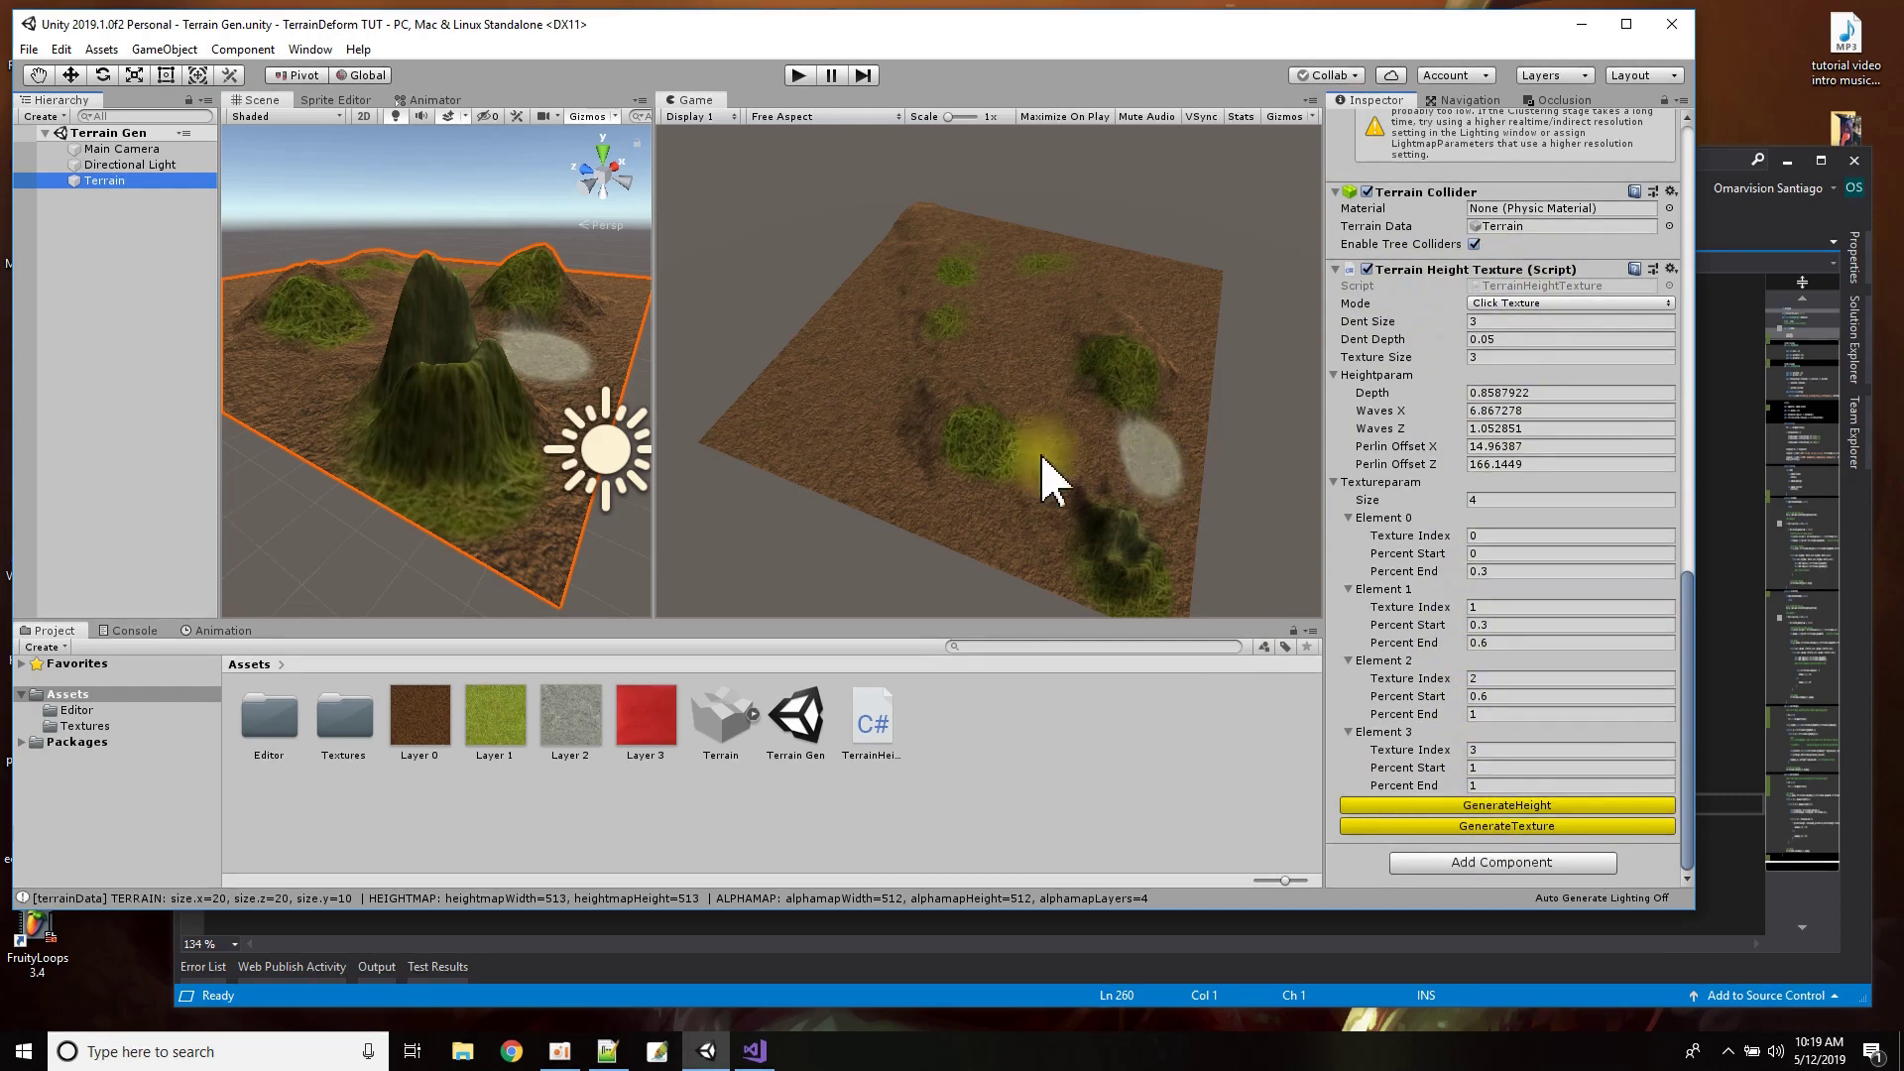
Press a grassy dent, regenerate the noise hills four times, and repaint with grass, dirt and rock.
{"action": "left_click", "coordinate": [1493, 827]}
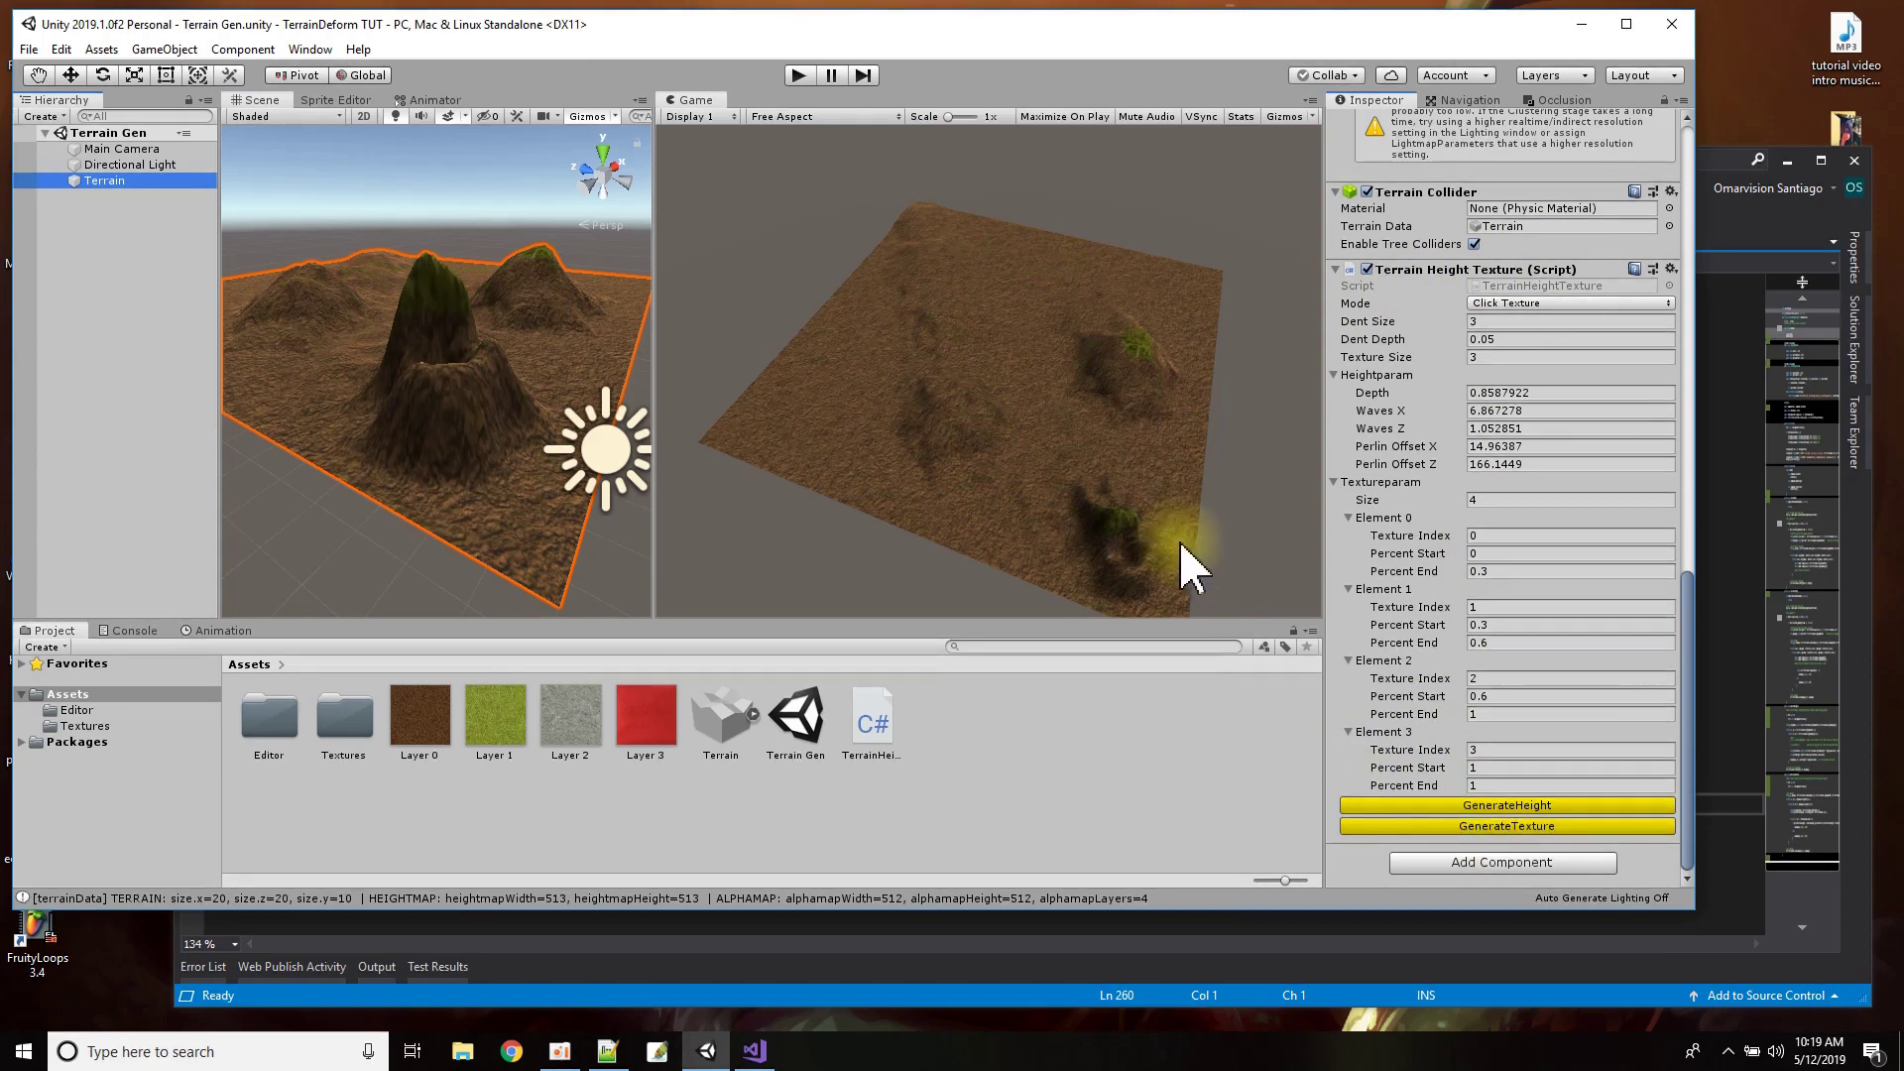
{"action": "left_click", "coordinate": [1135, 342]}
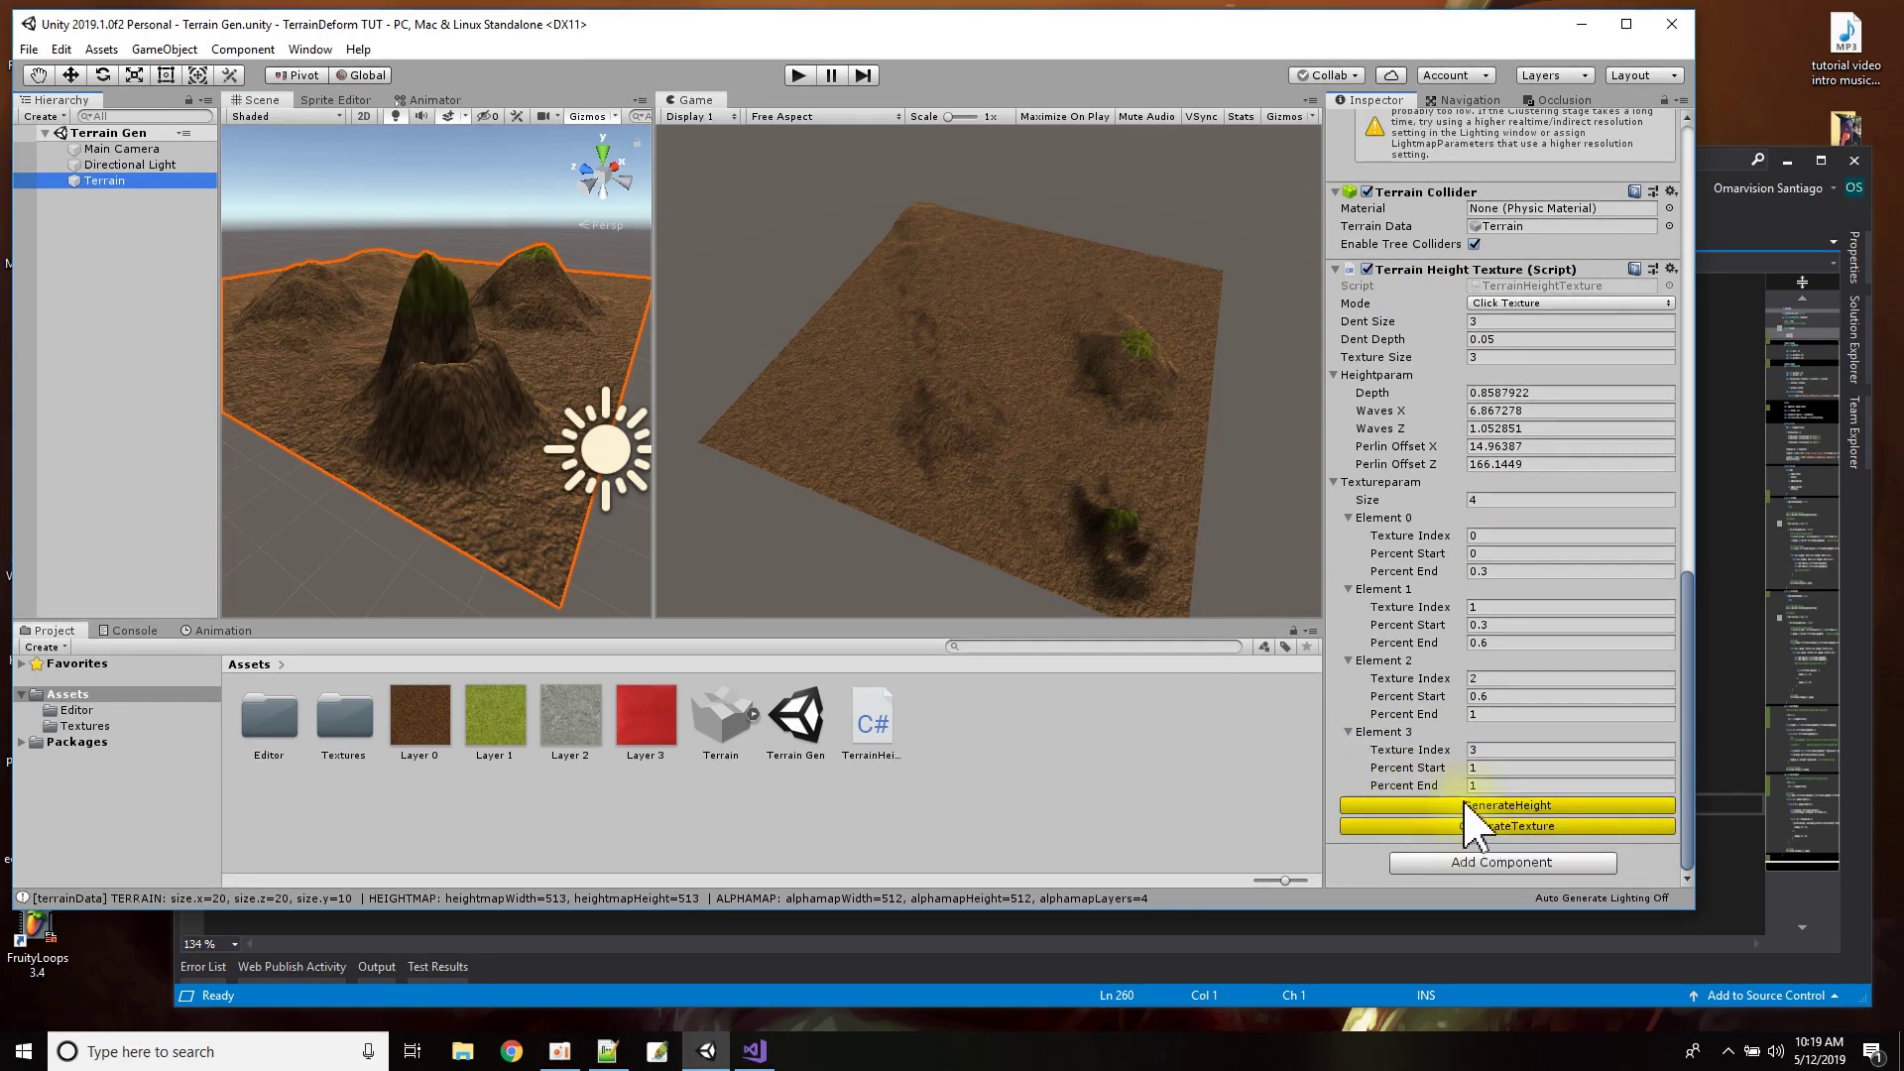
{"action": "left_click", "coordinate": [1465, 805]}
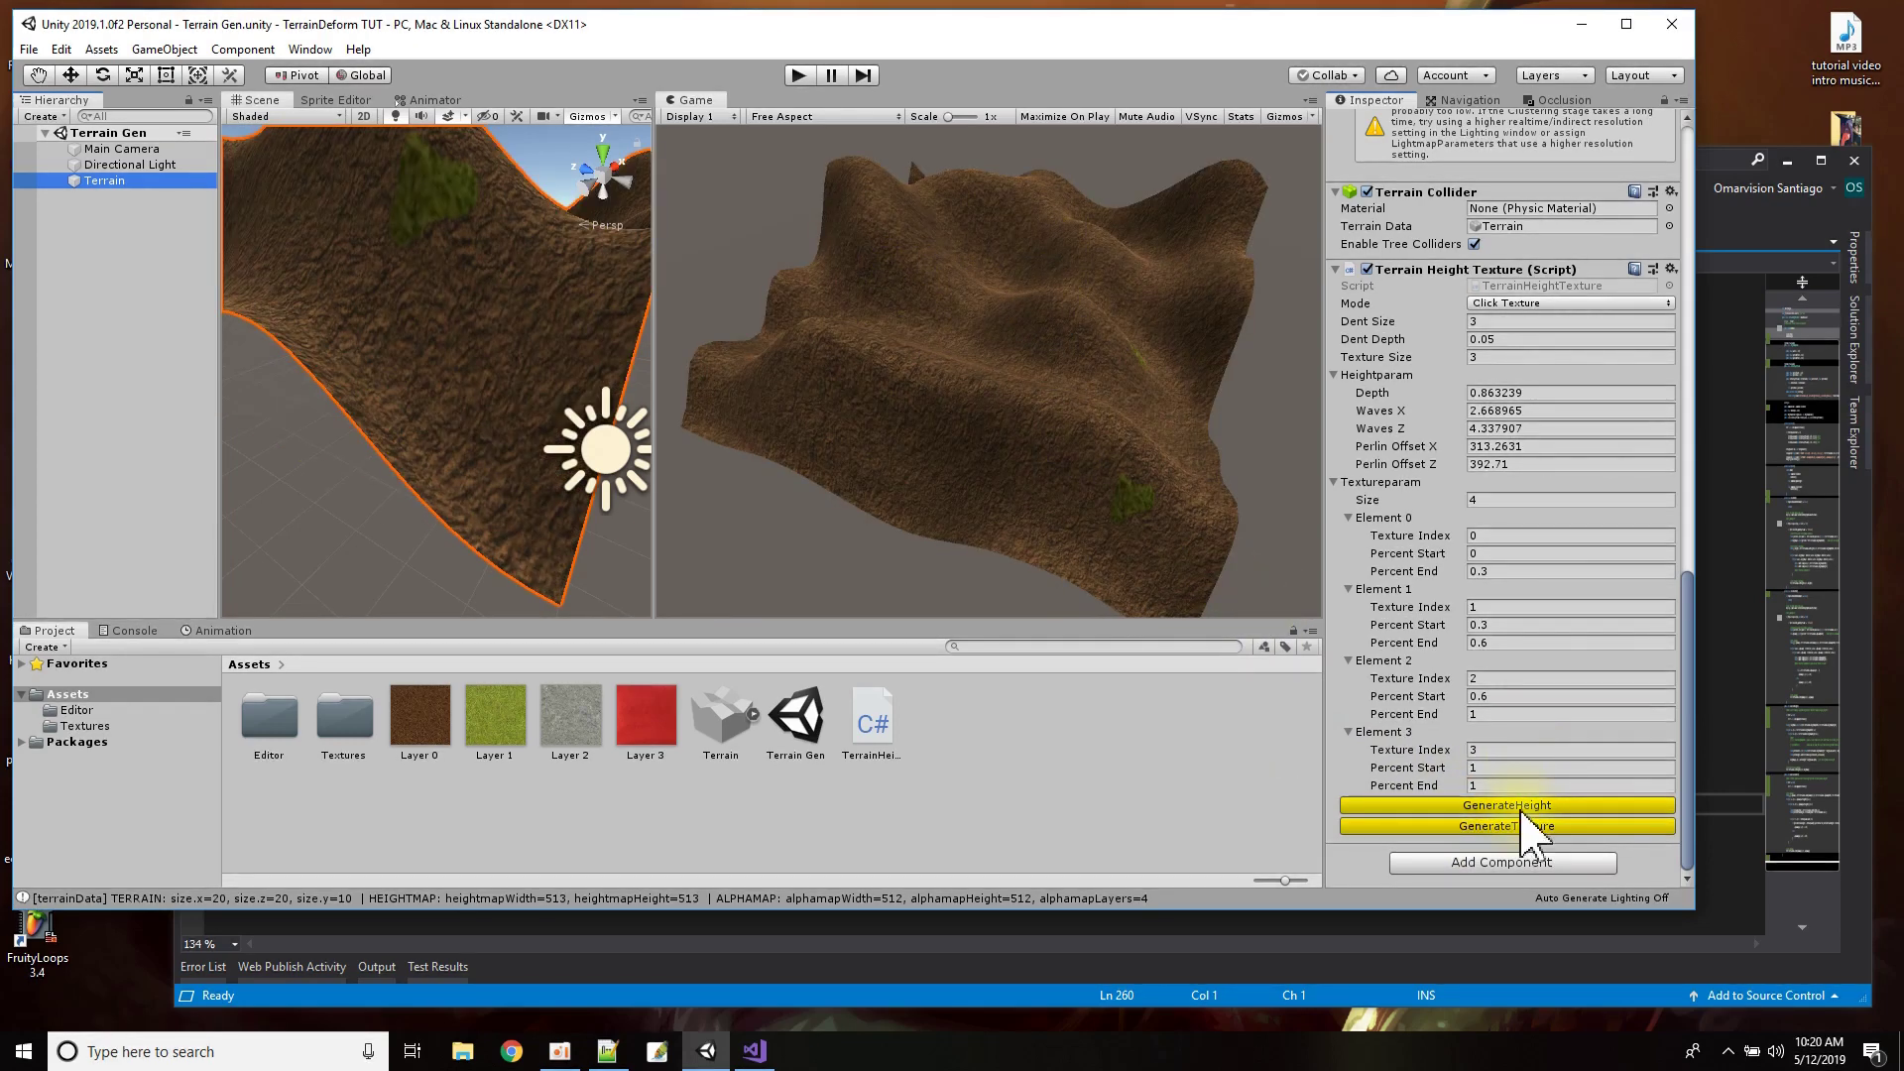
{"action": "left_click", "coordinate": [1522, 805]}
{"action": "left_click", "coordinate": [1522, 805]}
{"action": "left_click", "coordinate": [1523, 805]}
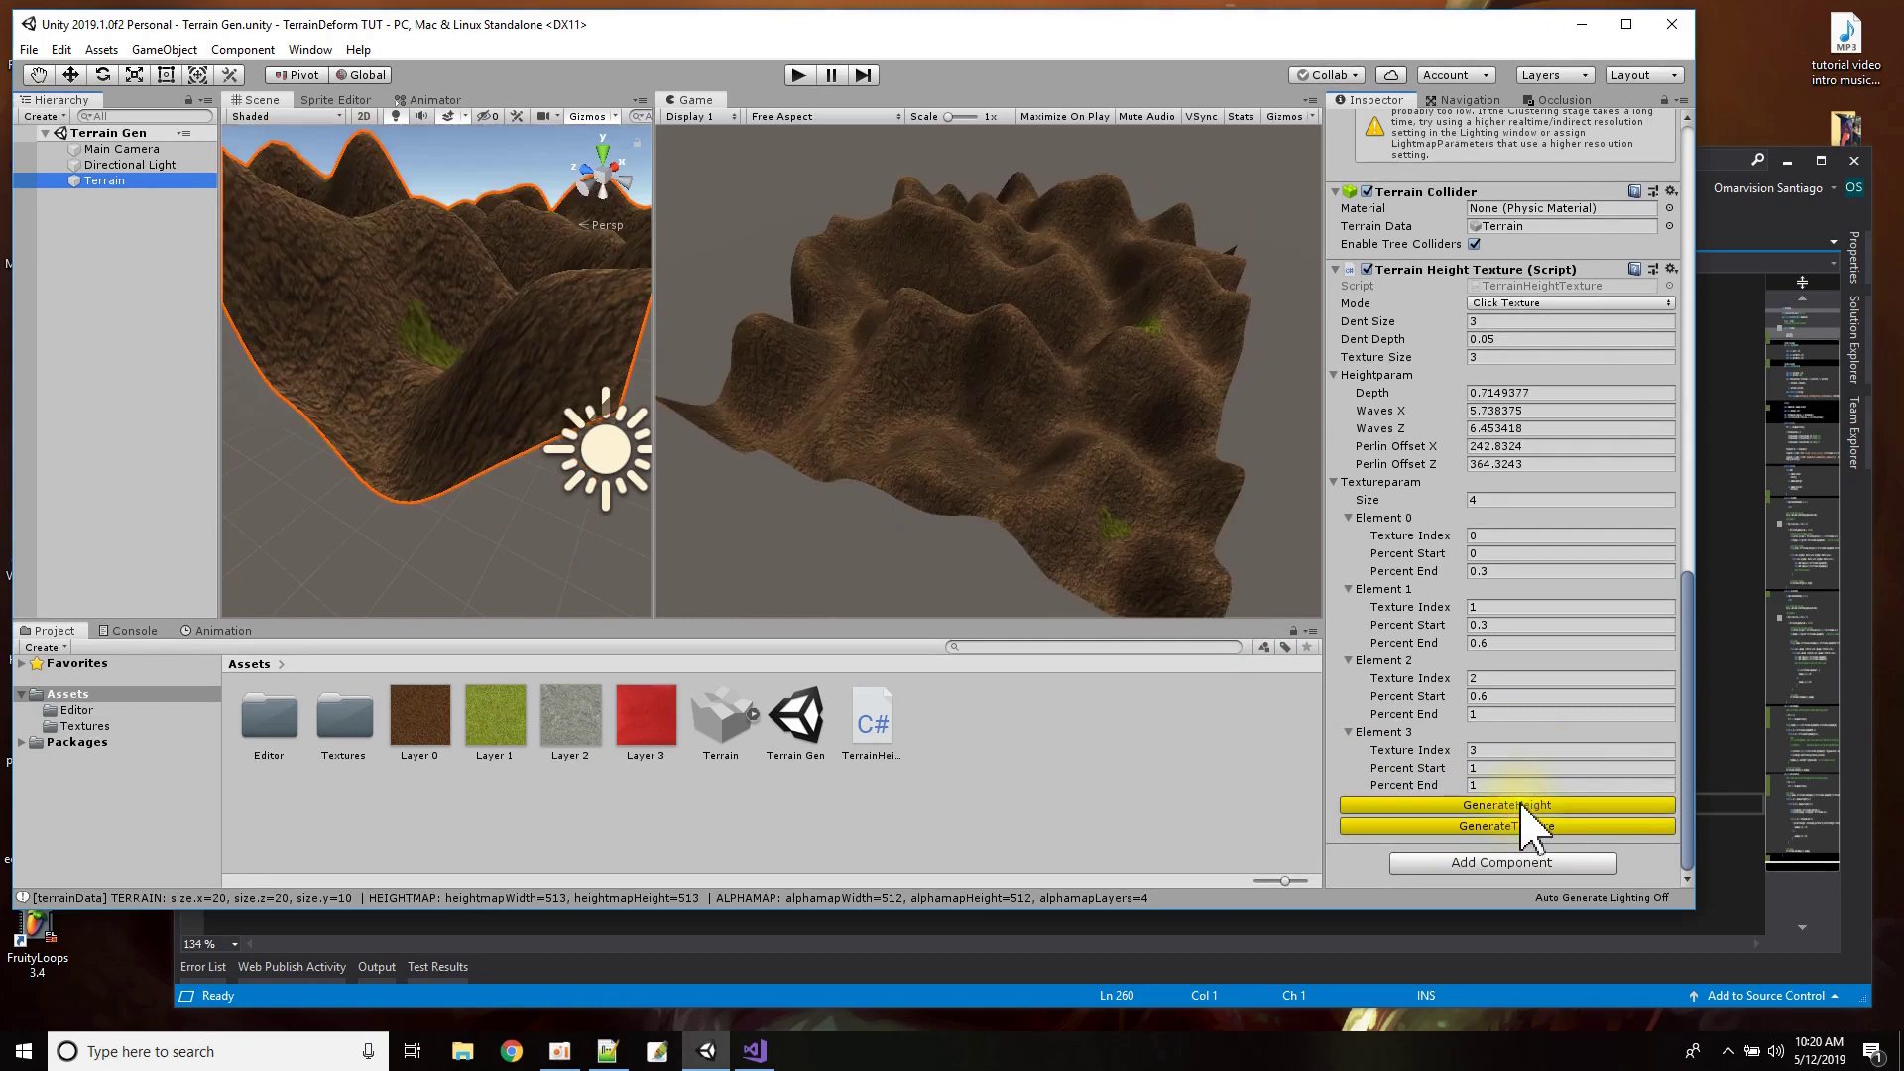
{"action": "left_click", "coordinate": [1525, 827]}
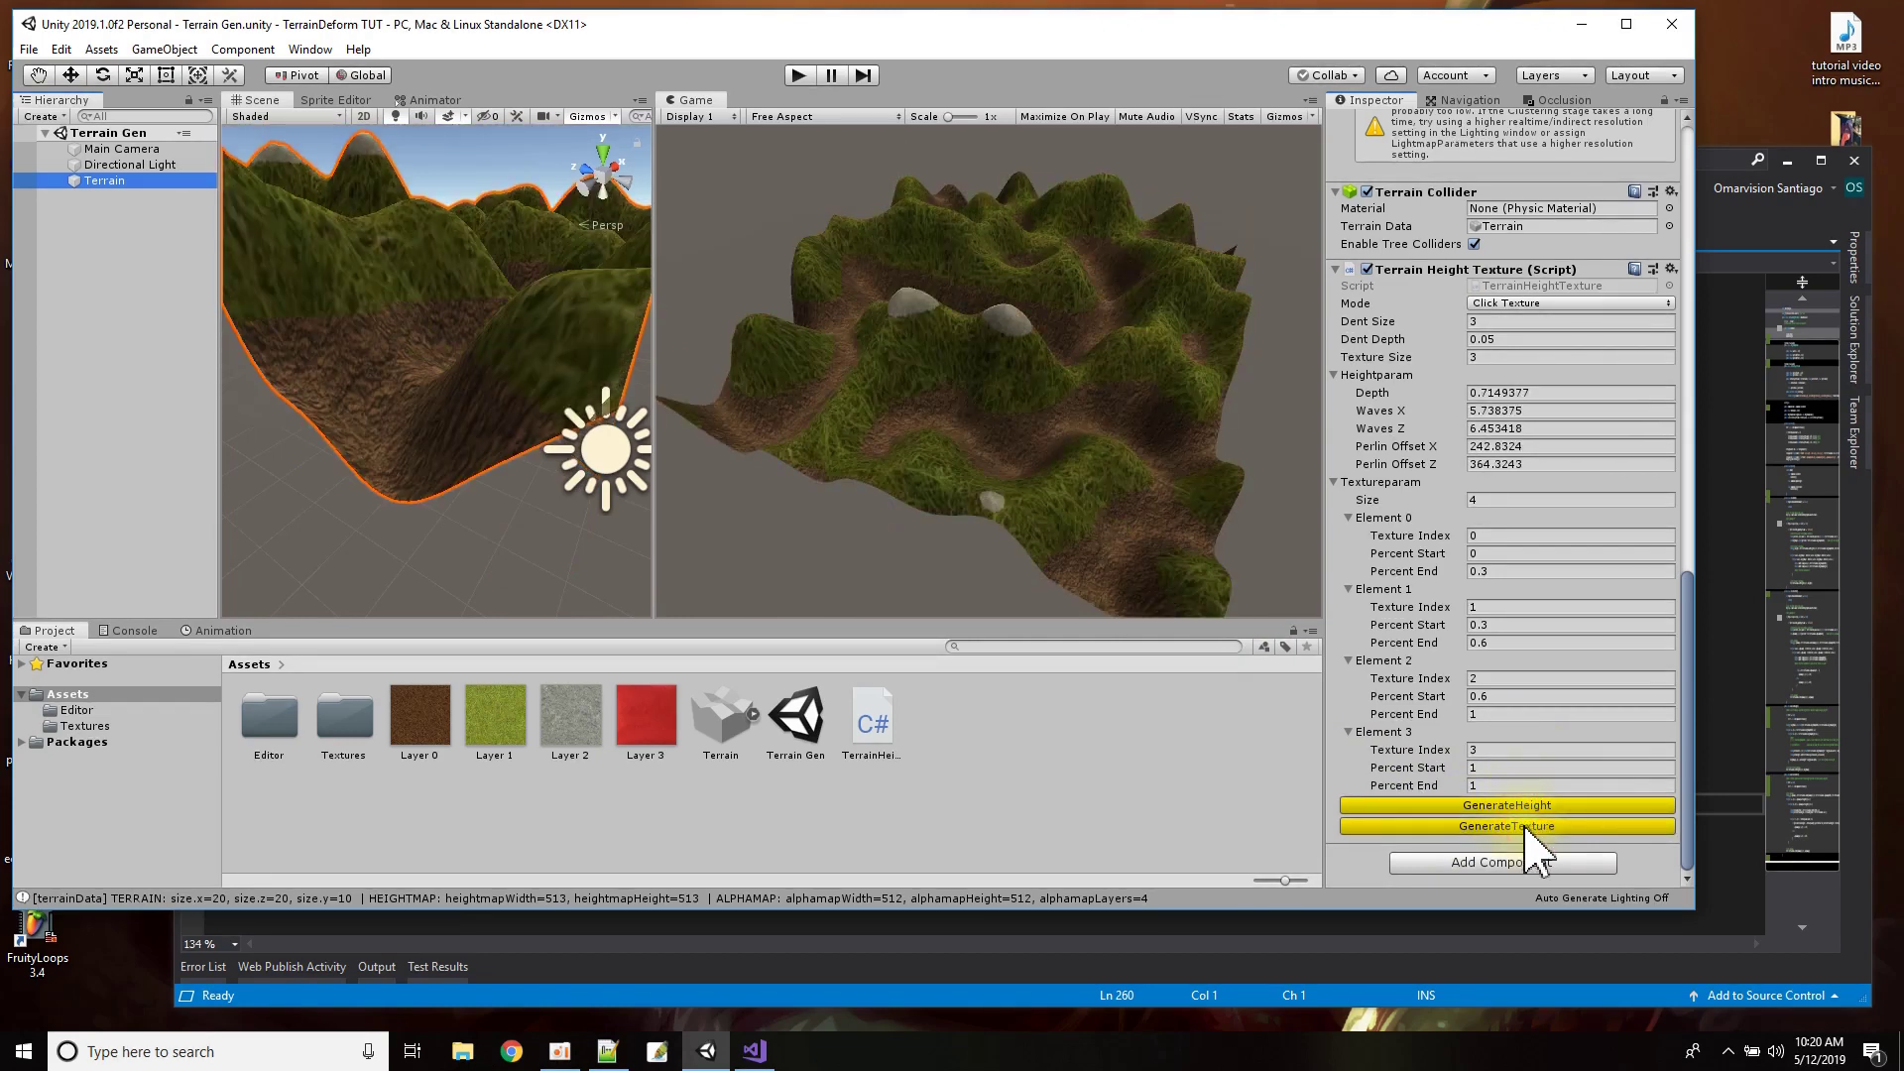
Bring the Notepad++ note listing SetHeights and SetAlphamaps over the Unity editor.
{"action": "left_click", "coordinate": [684, 355]}
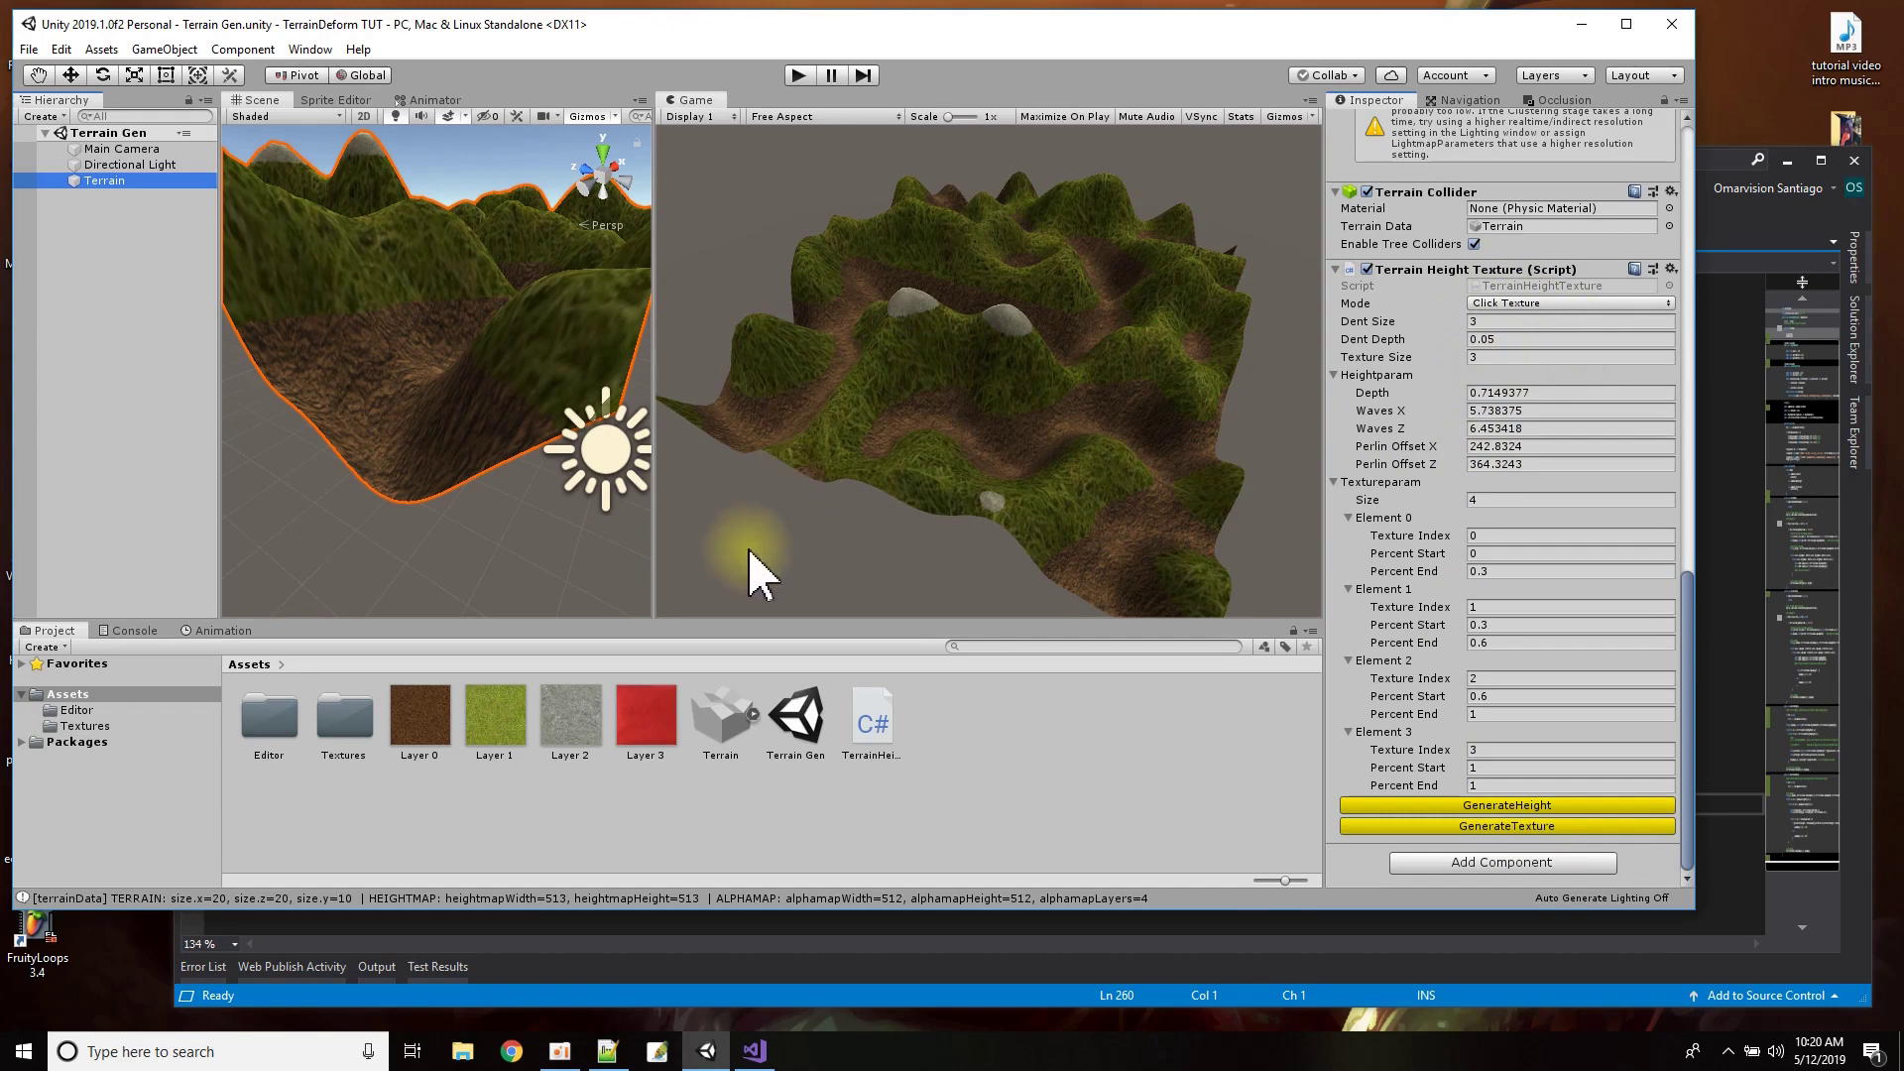
{"action": "scroll", "coordinate": [1517, 446], "scroll_direction": "up", "scroll_amount": 10}
{"action": "scroll", "coordinate": [1517, 448], "scroll_direction": "up", "scroll_amount": 11}
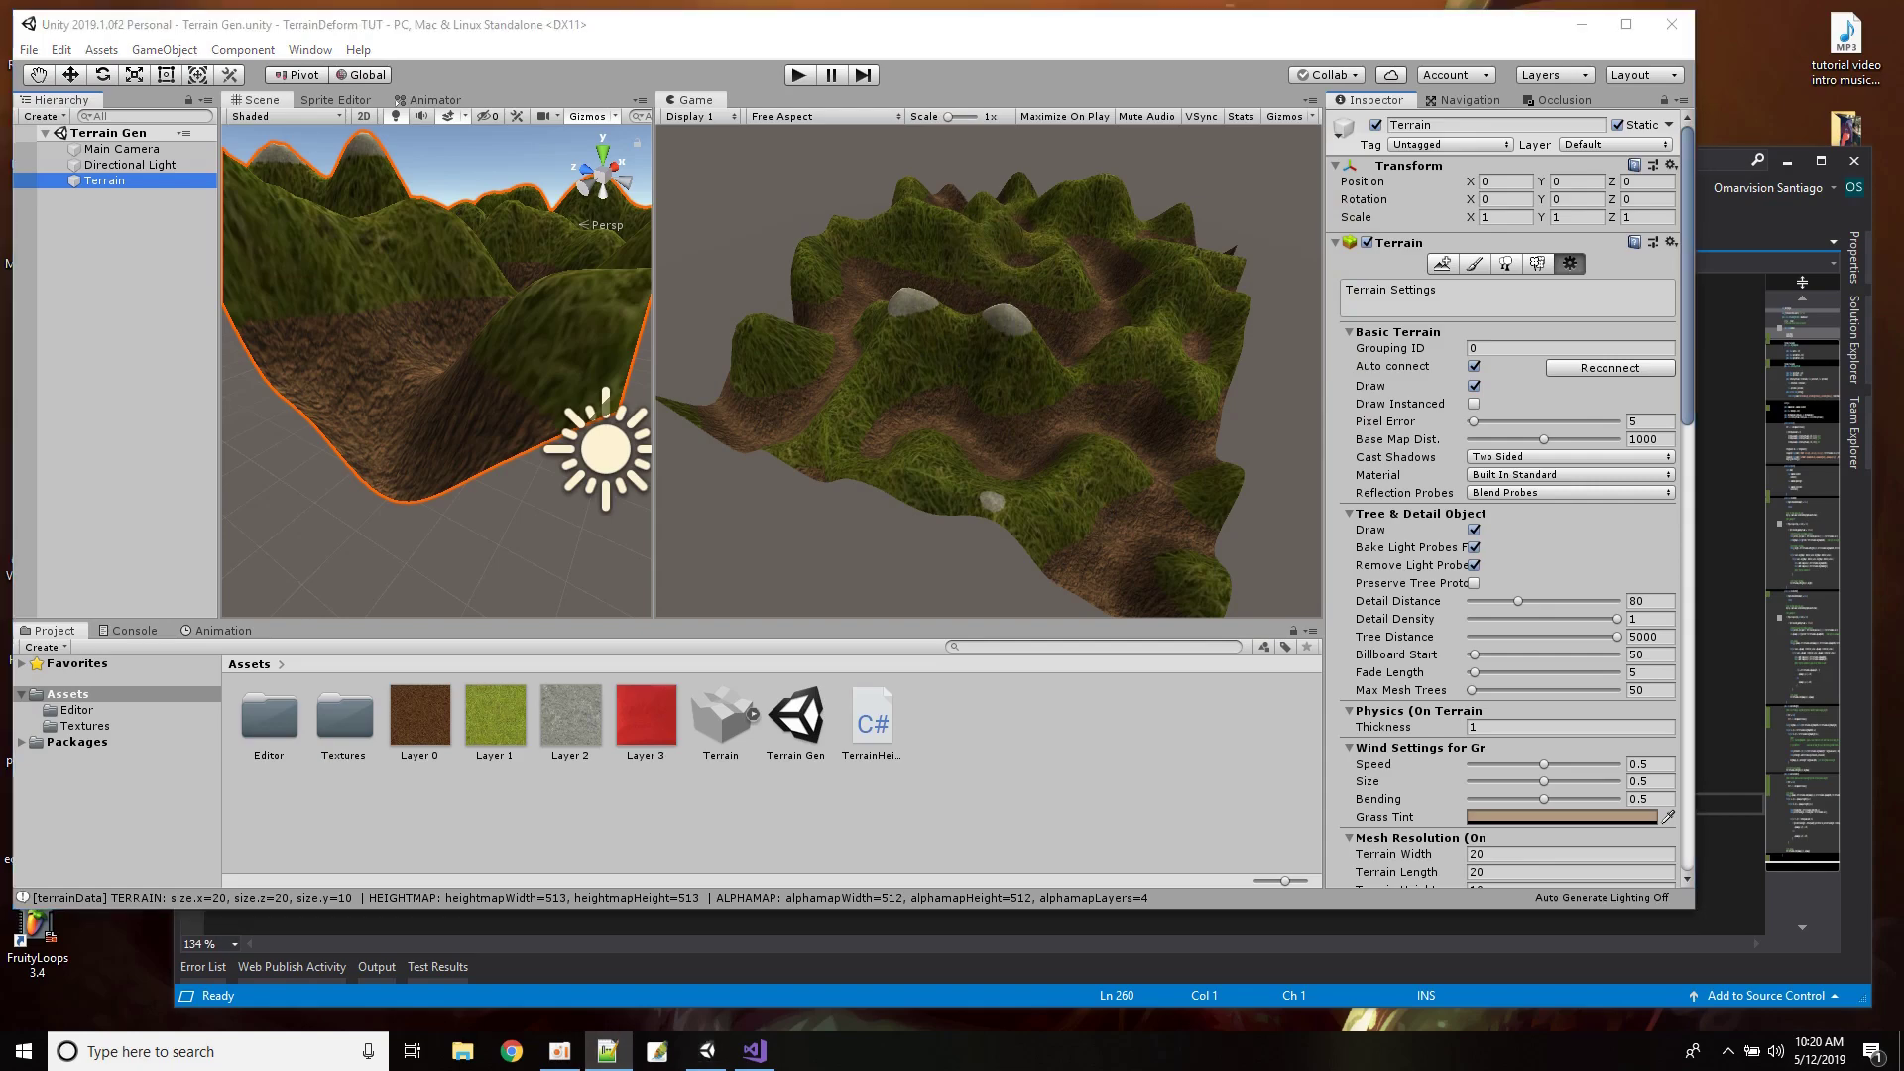
{"action": "left_click_drag", "start_coordinate": [1150, 8], "coordinate": [716, 410]}
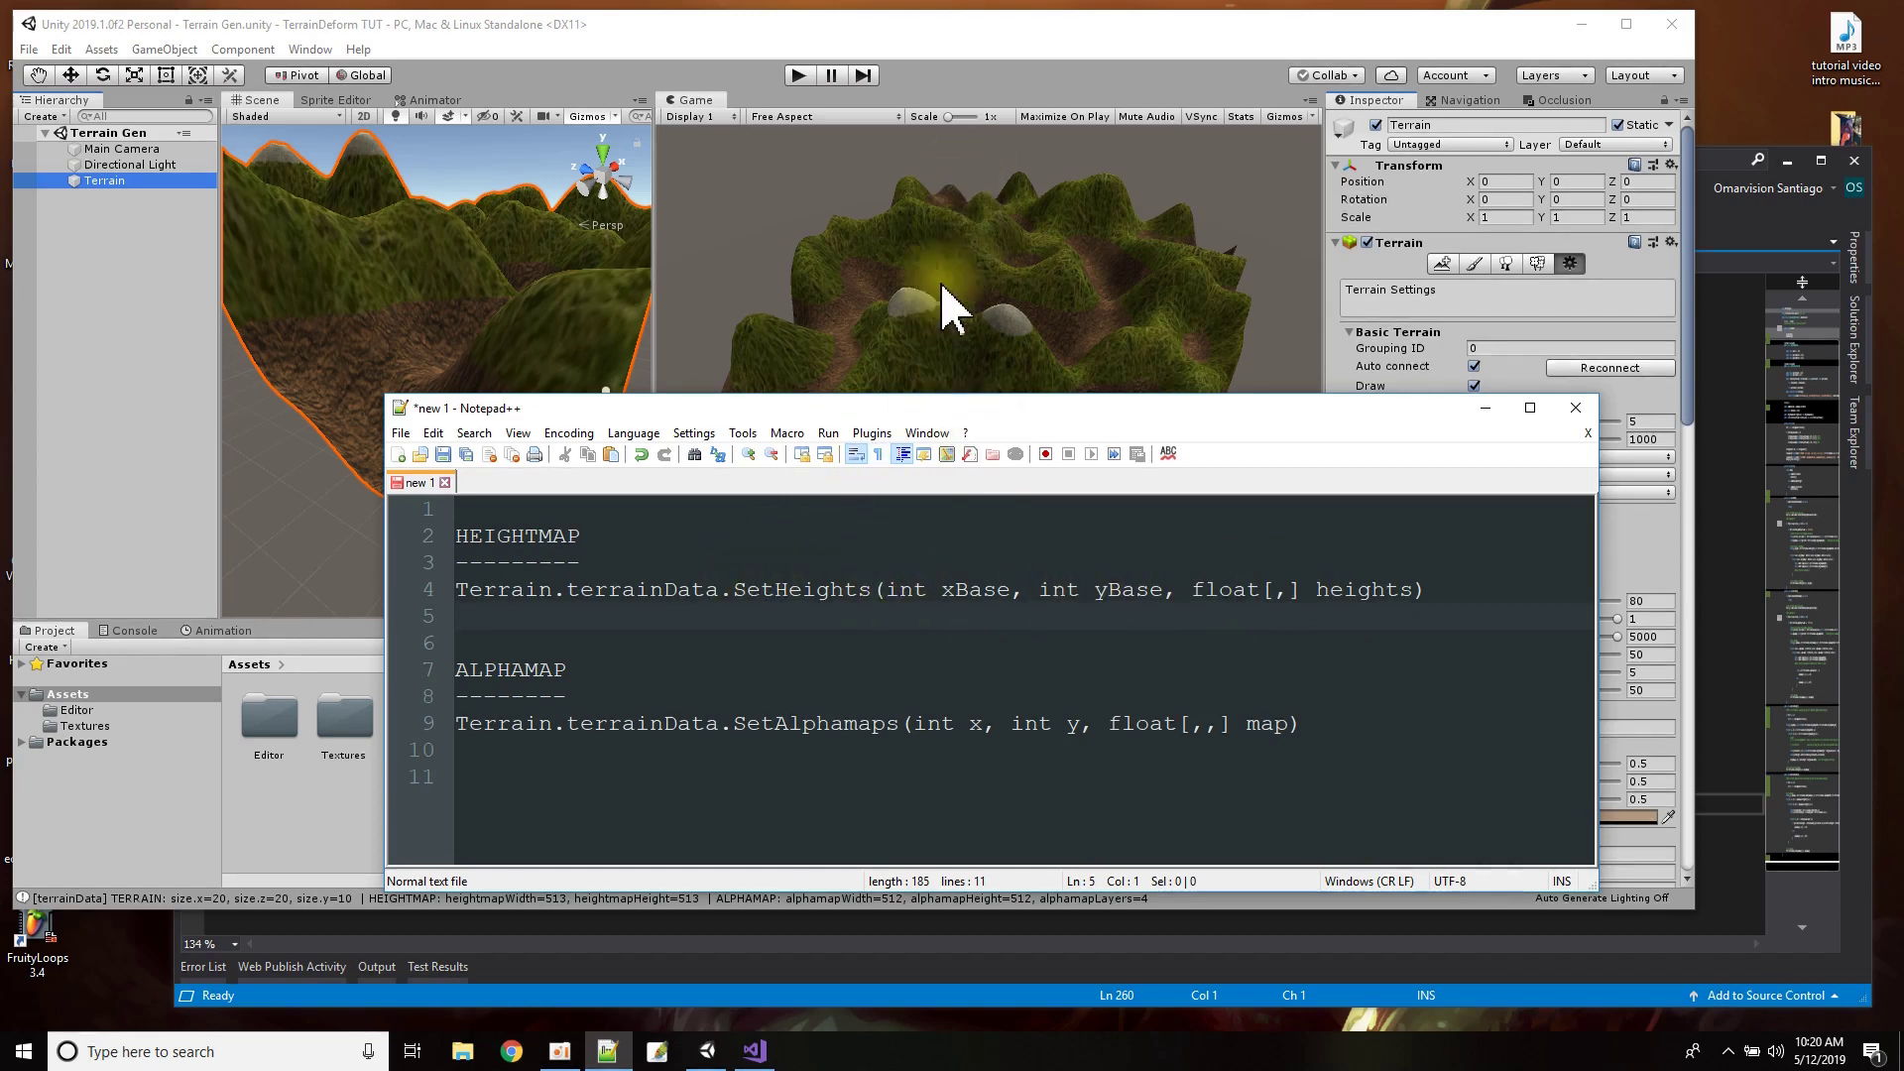
Move the SetHeights/SetAlphamaps notes aside and minimize Notepad++ to reveal Unity.
{"action": "left_click_drag", "start_coordinate": [858, 415], "coordinate": [736, 499]}
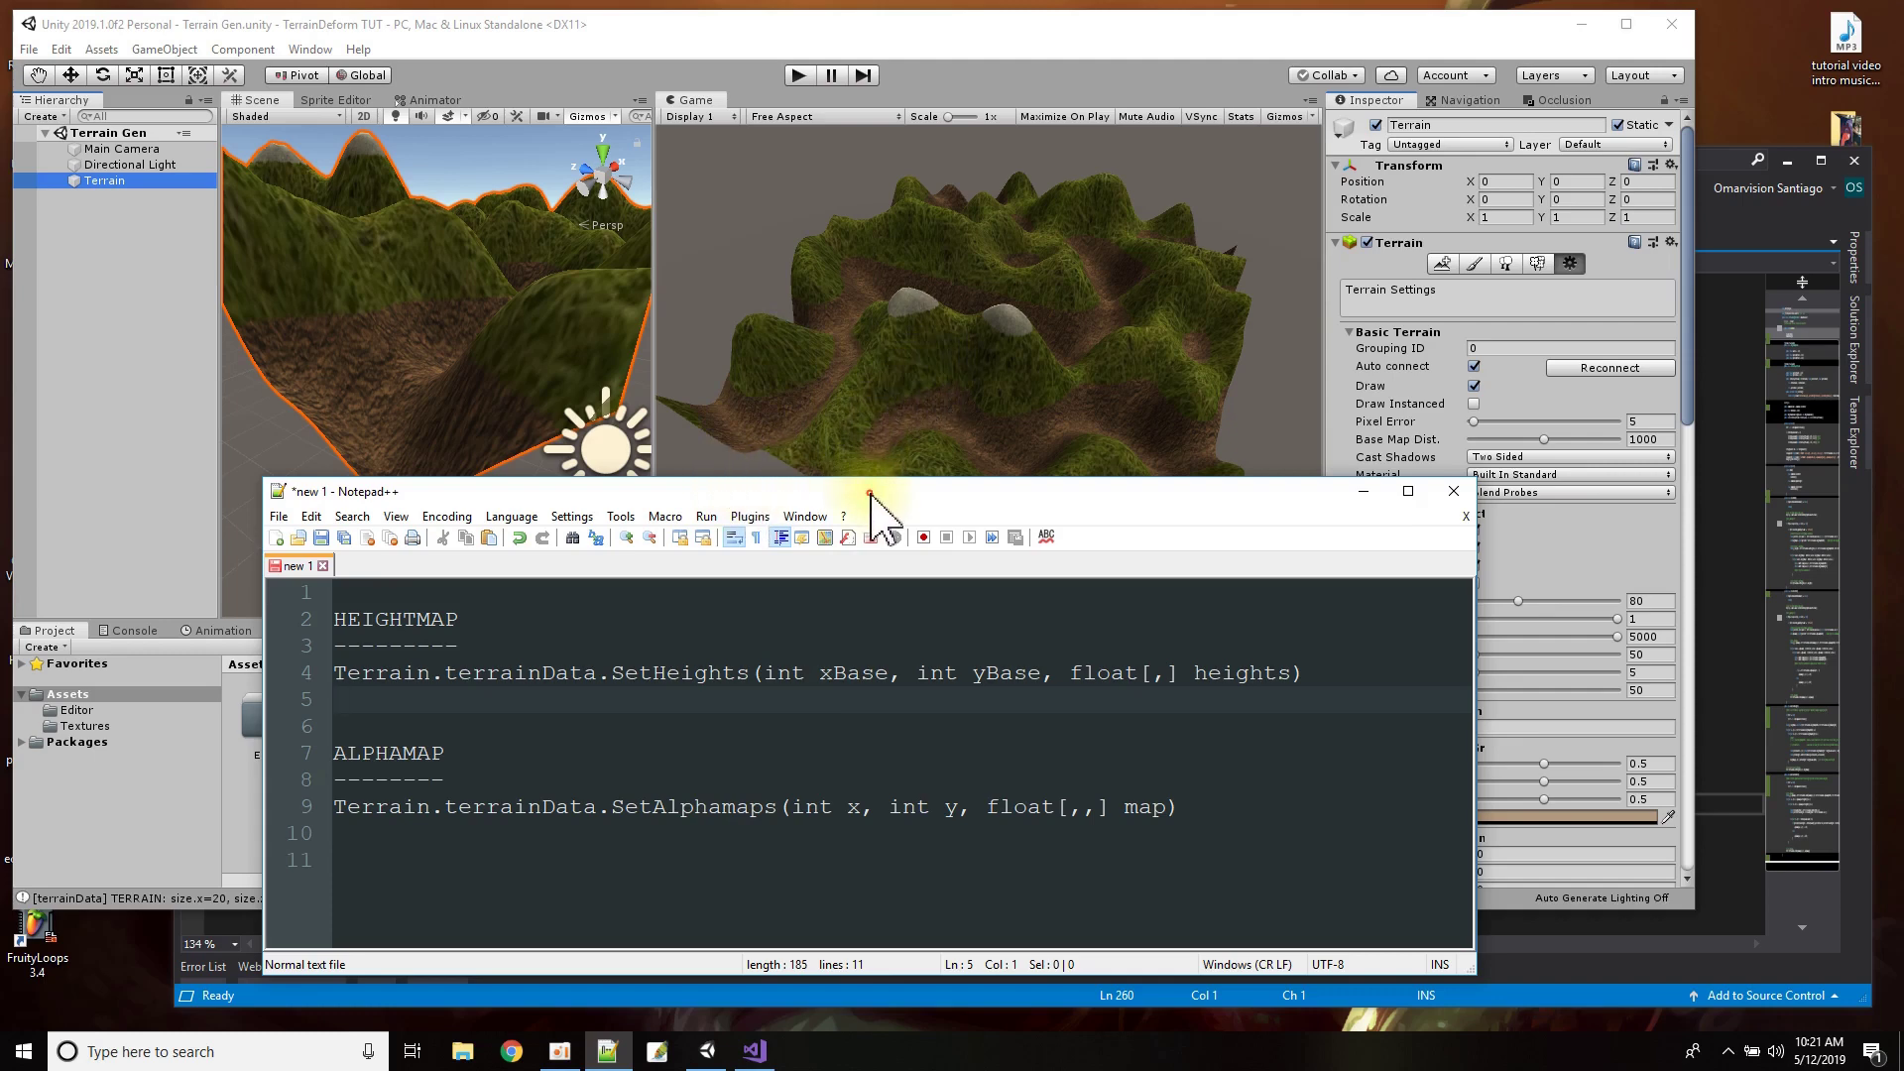
{"action": "key", "text": "super+Down"}
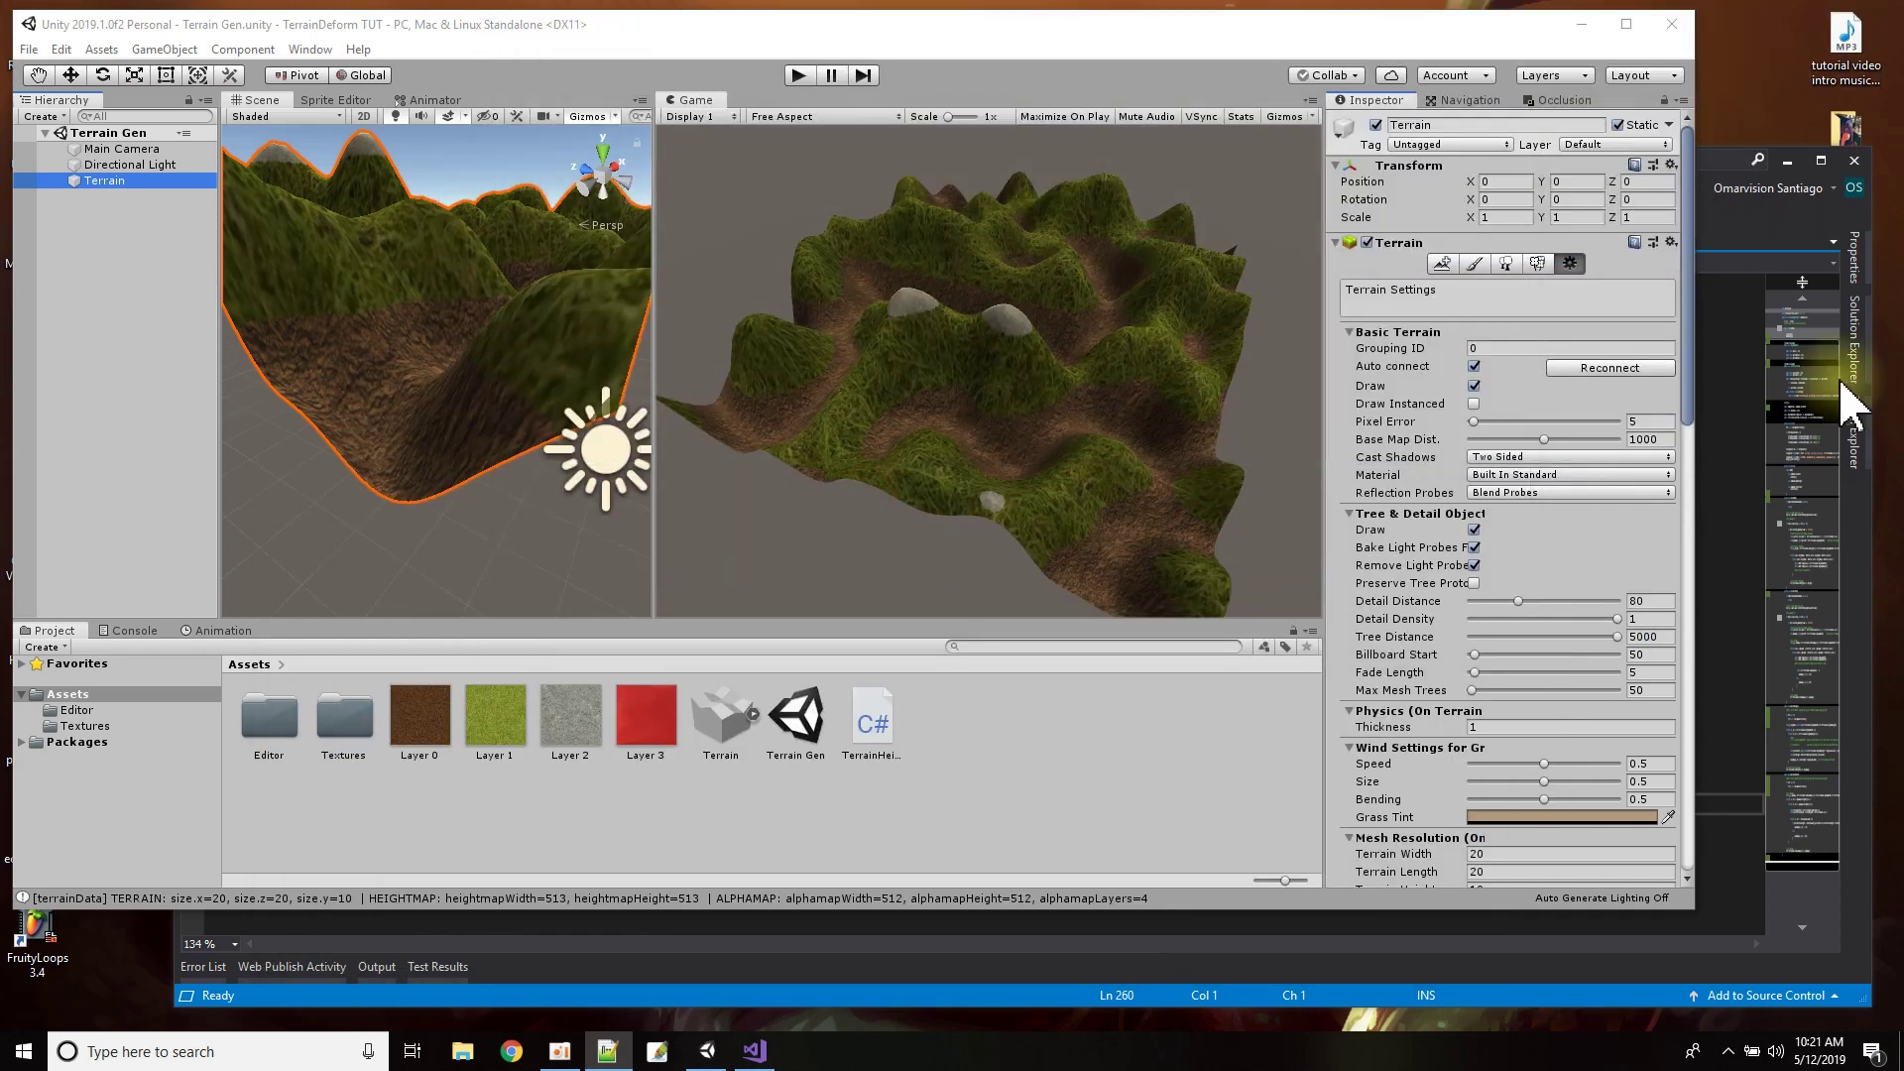
Open TerrainHeightTexture.cs in Visual Studio from the Terrain Height Texture Script field.
{"action": "scroll", "coordinate": [1576, 620], "scroll_direction": "down", "scroll_amount": 15}
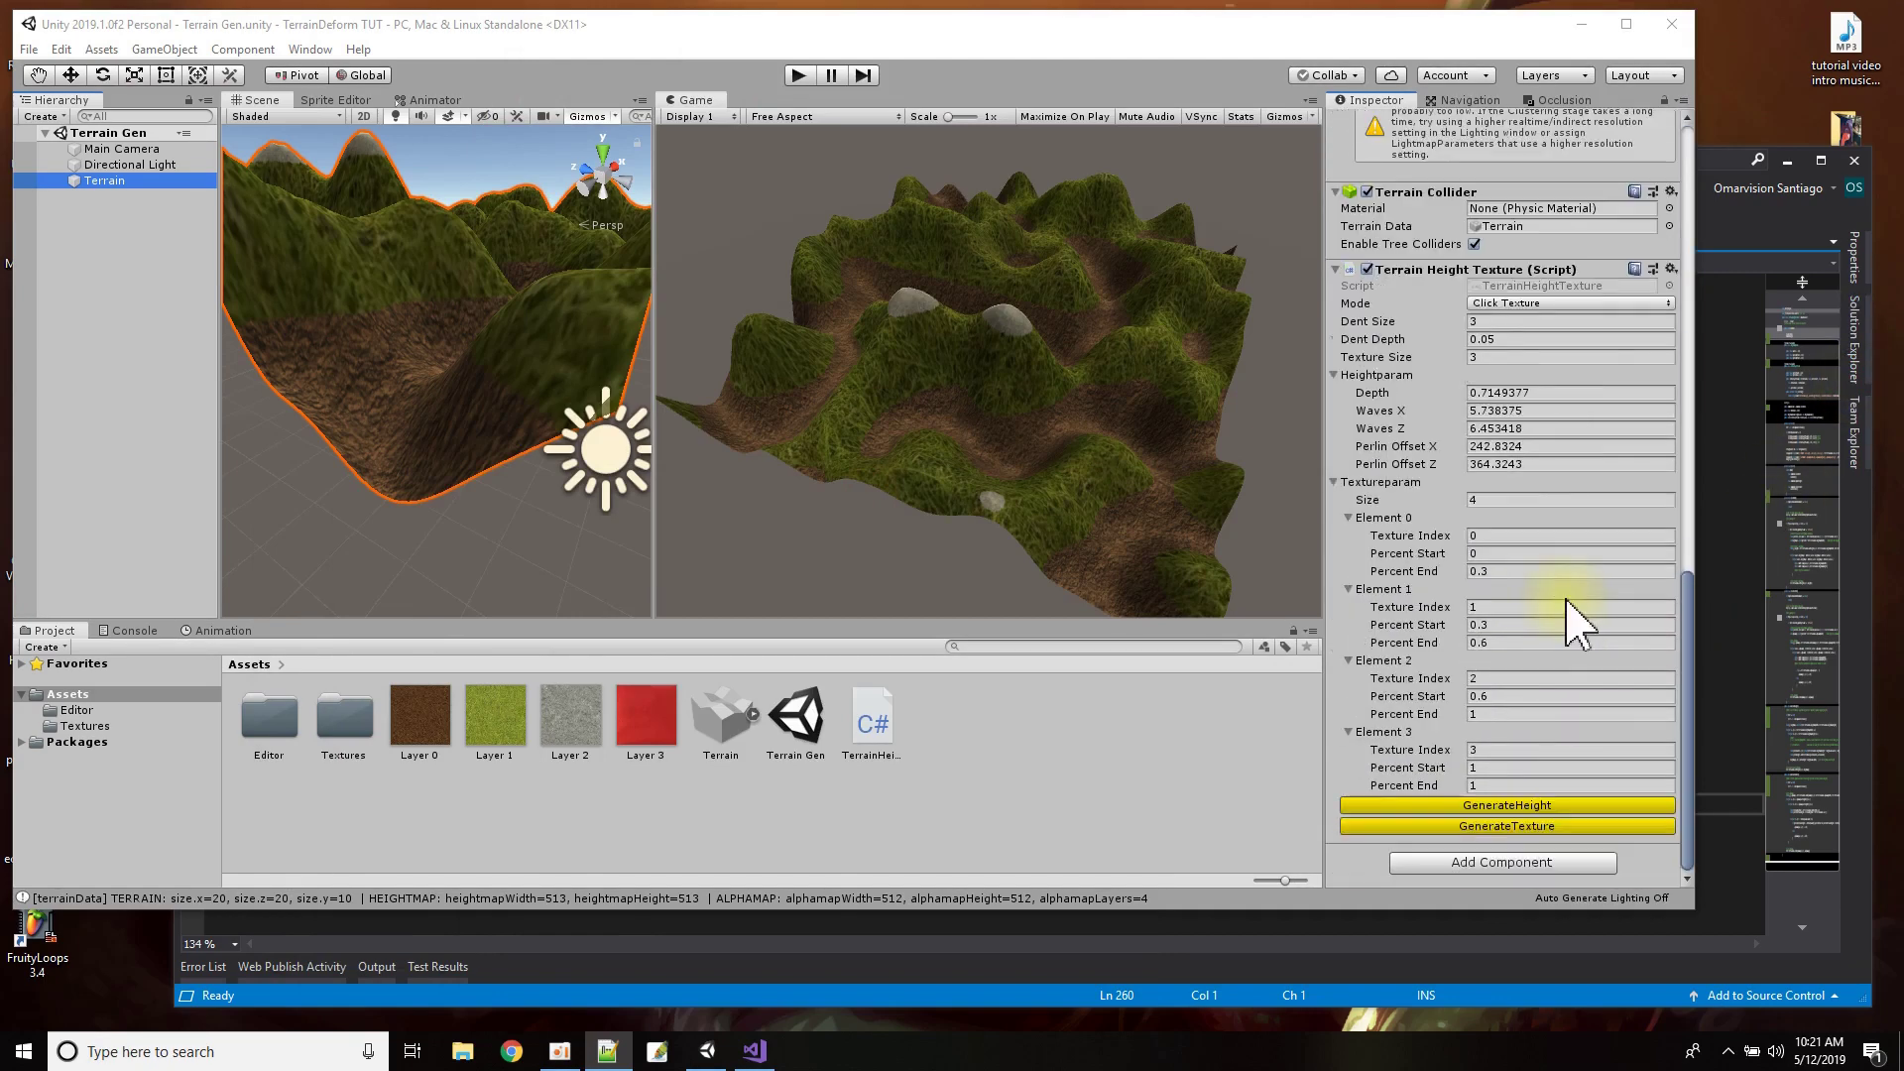
{"action": "double_click", "coordinate": [1527, 285]}
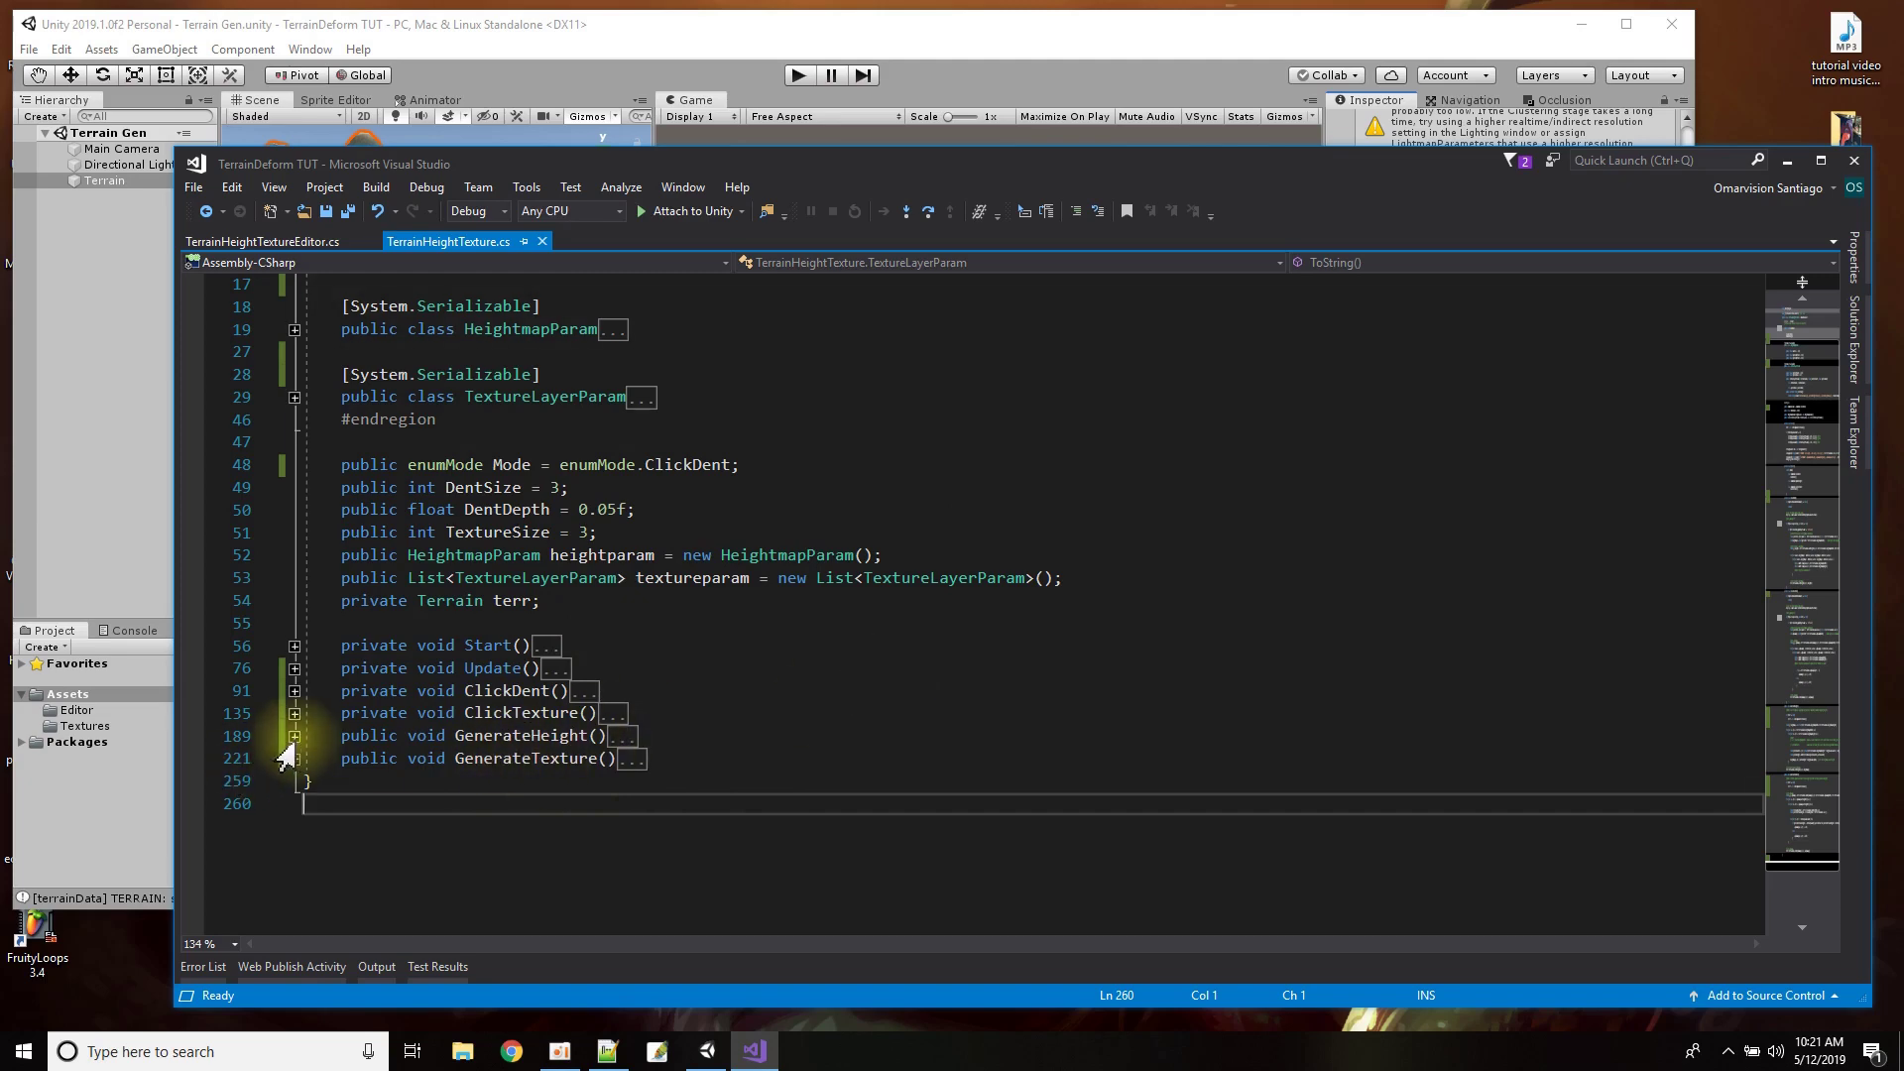
Expand GenerateHeight() and read its Perlin-noise loop, SetHeights call and PerlinNoise Quick Info.
{"action": "left_click", "coordinate": [293, 736]}
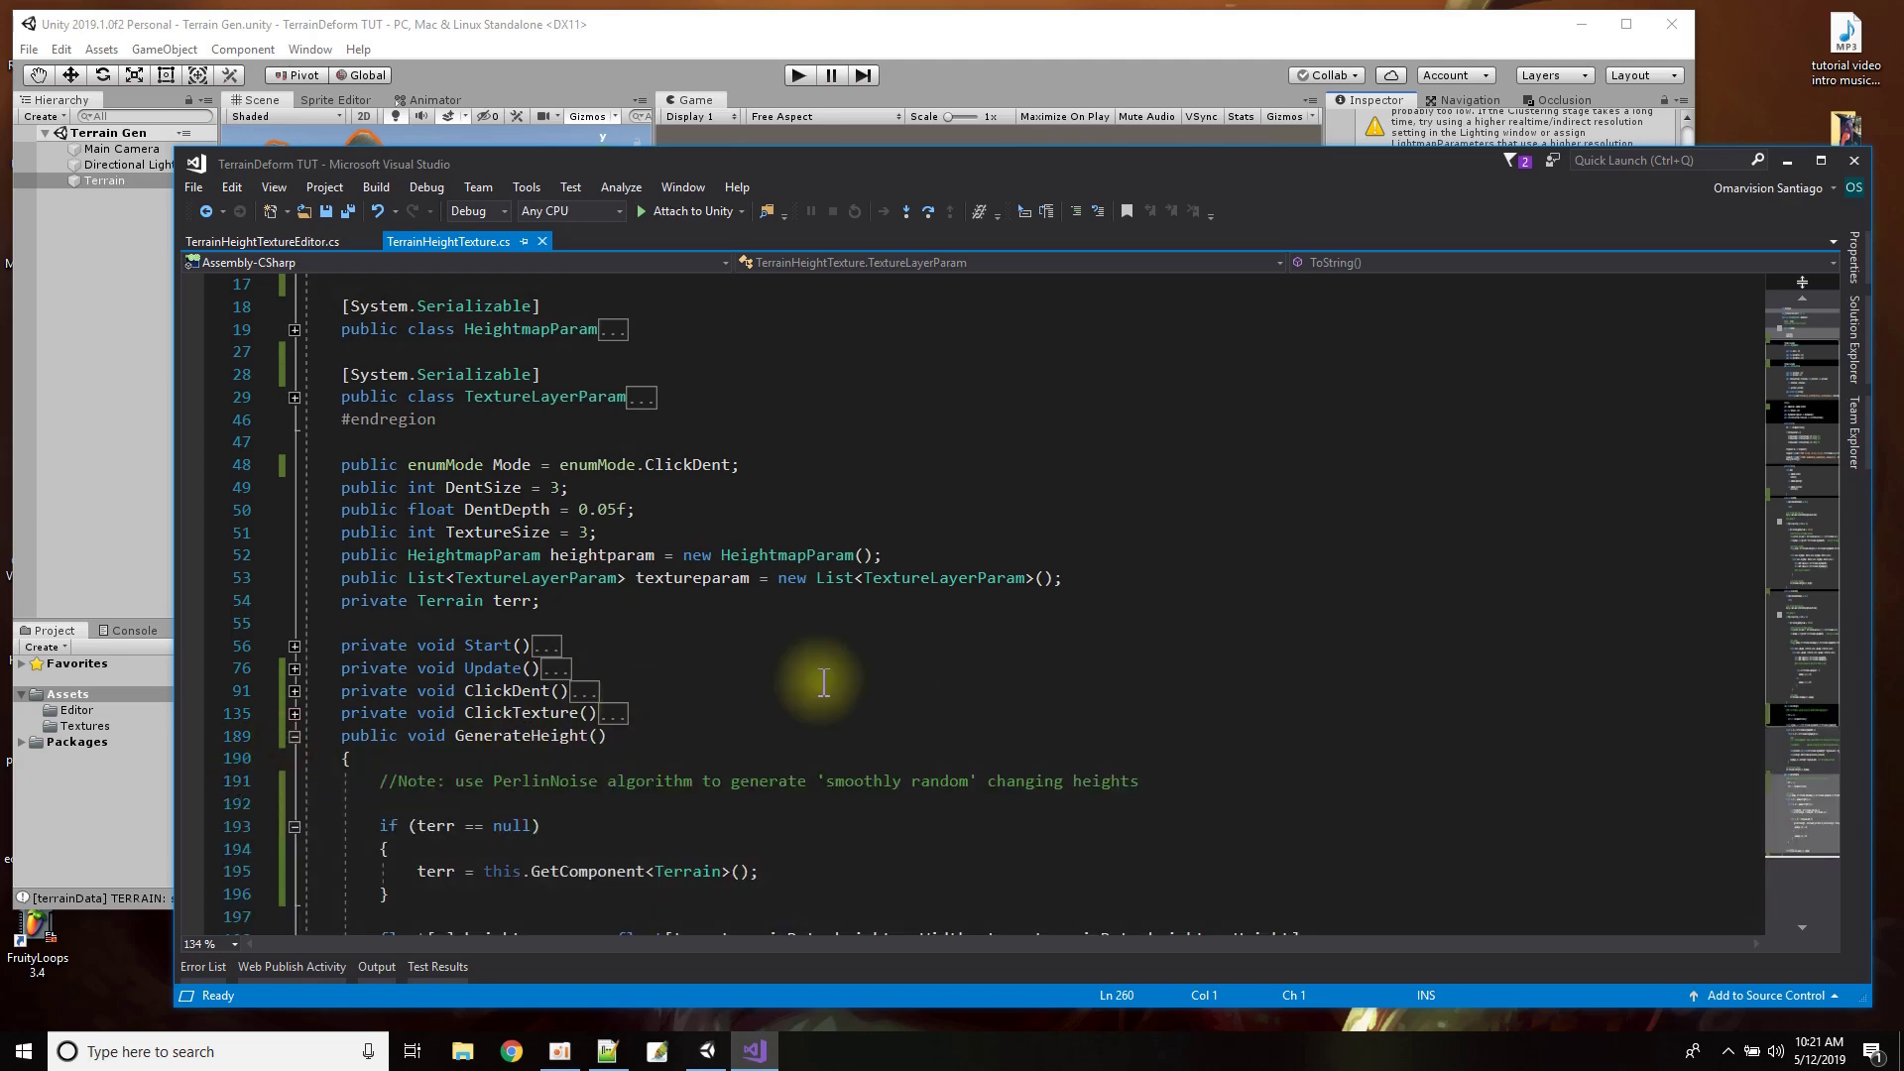
{"action": "scroll", "coordinate": [1006, 569], "scroll_direction": "down", "scroll_amount": 6}
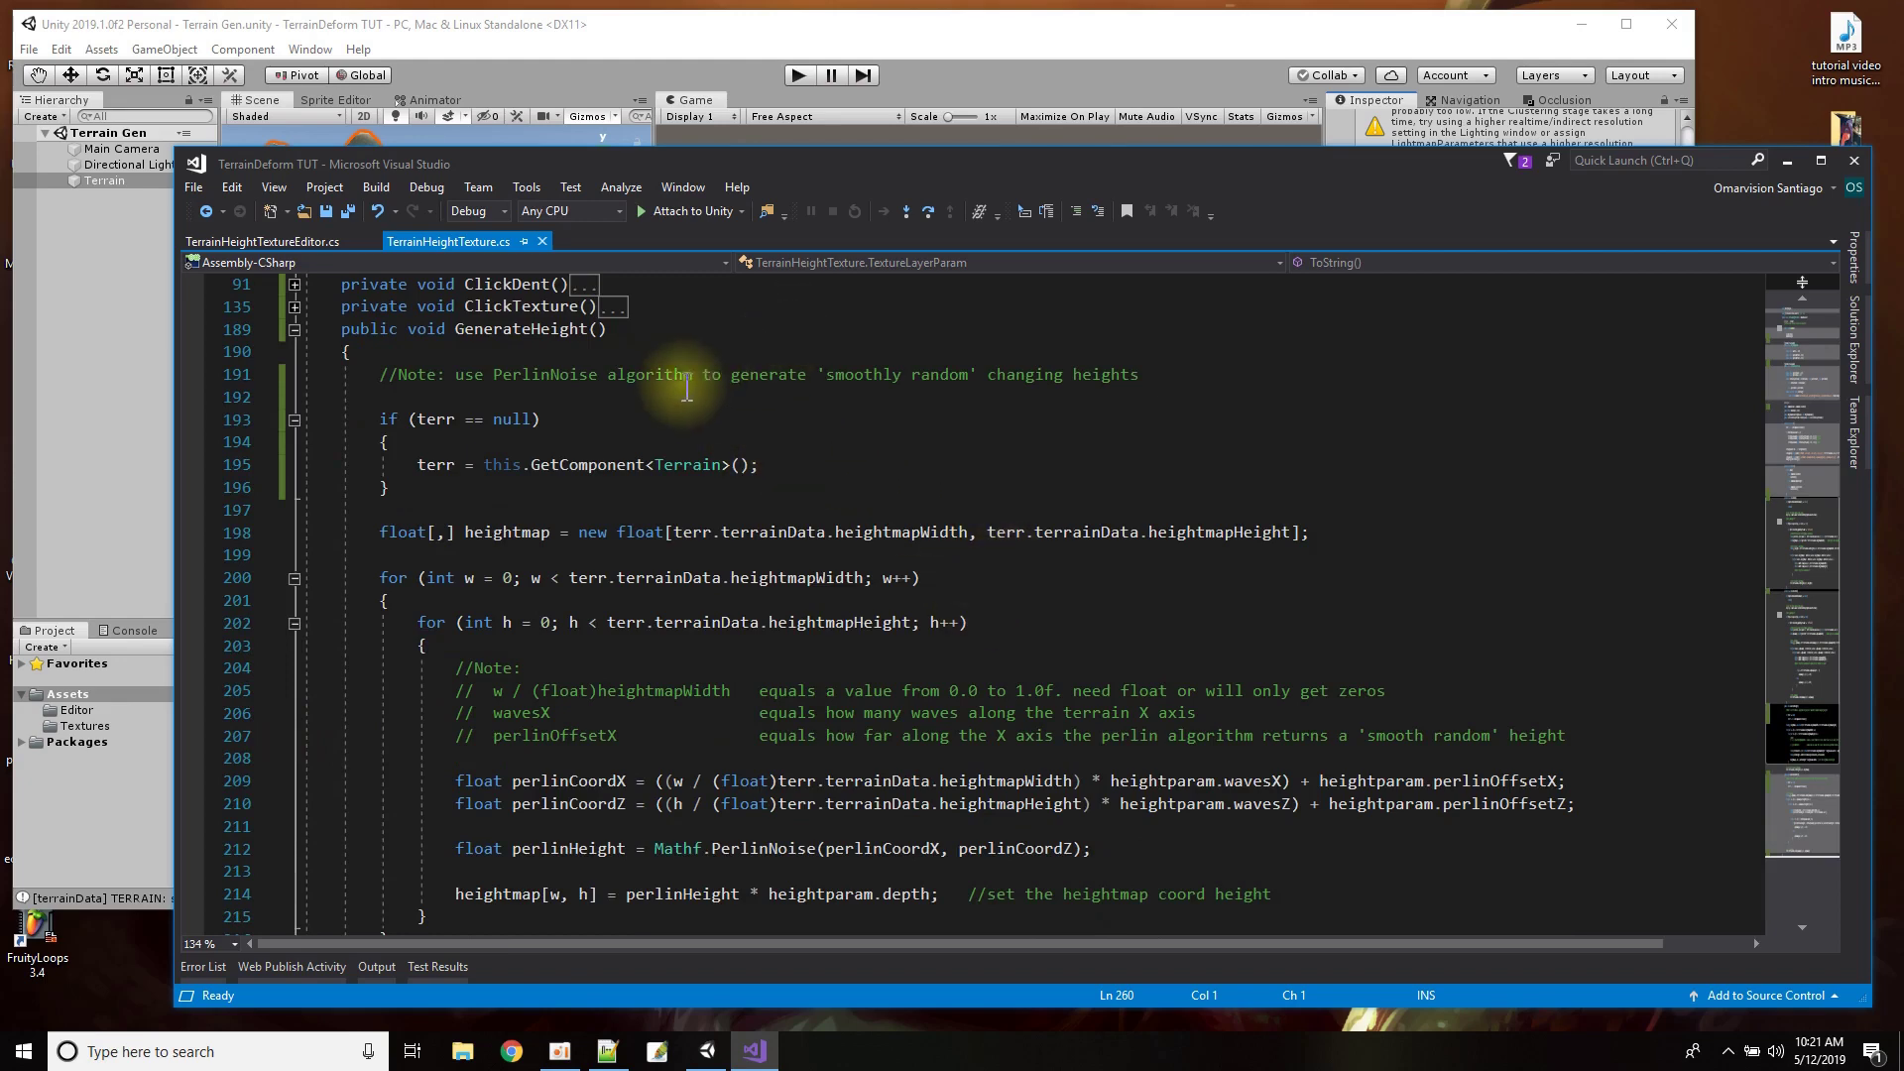
{"action": "left_click", "coordinate": [881, 60]}
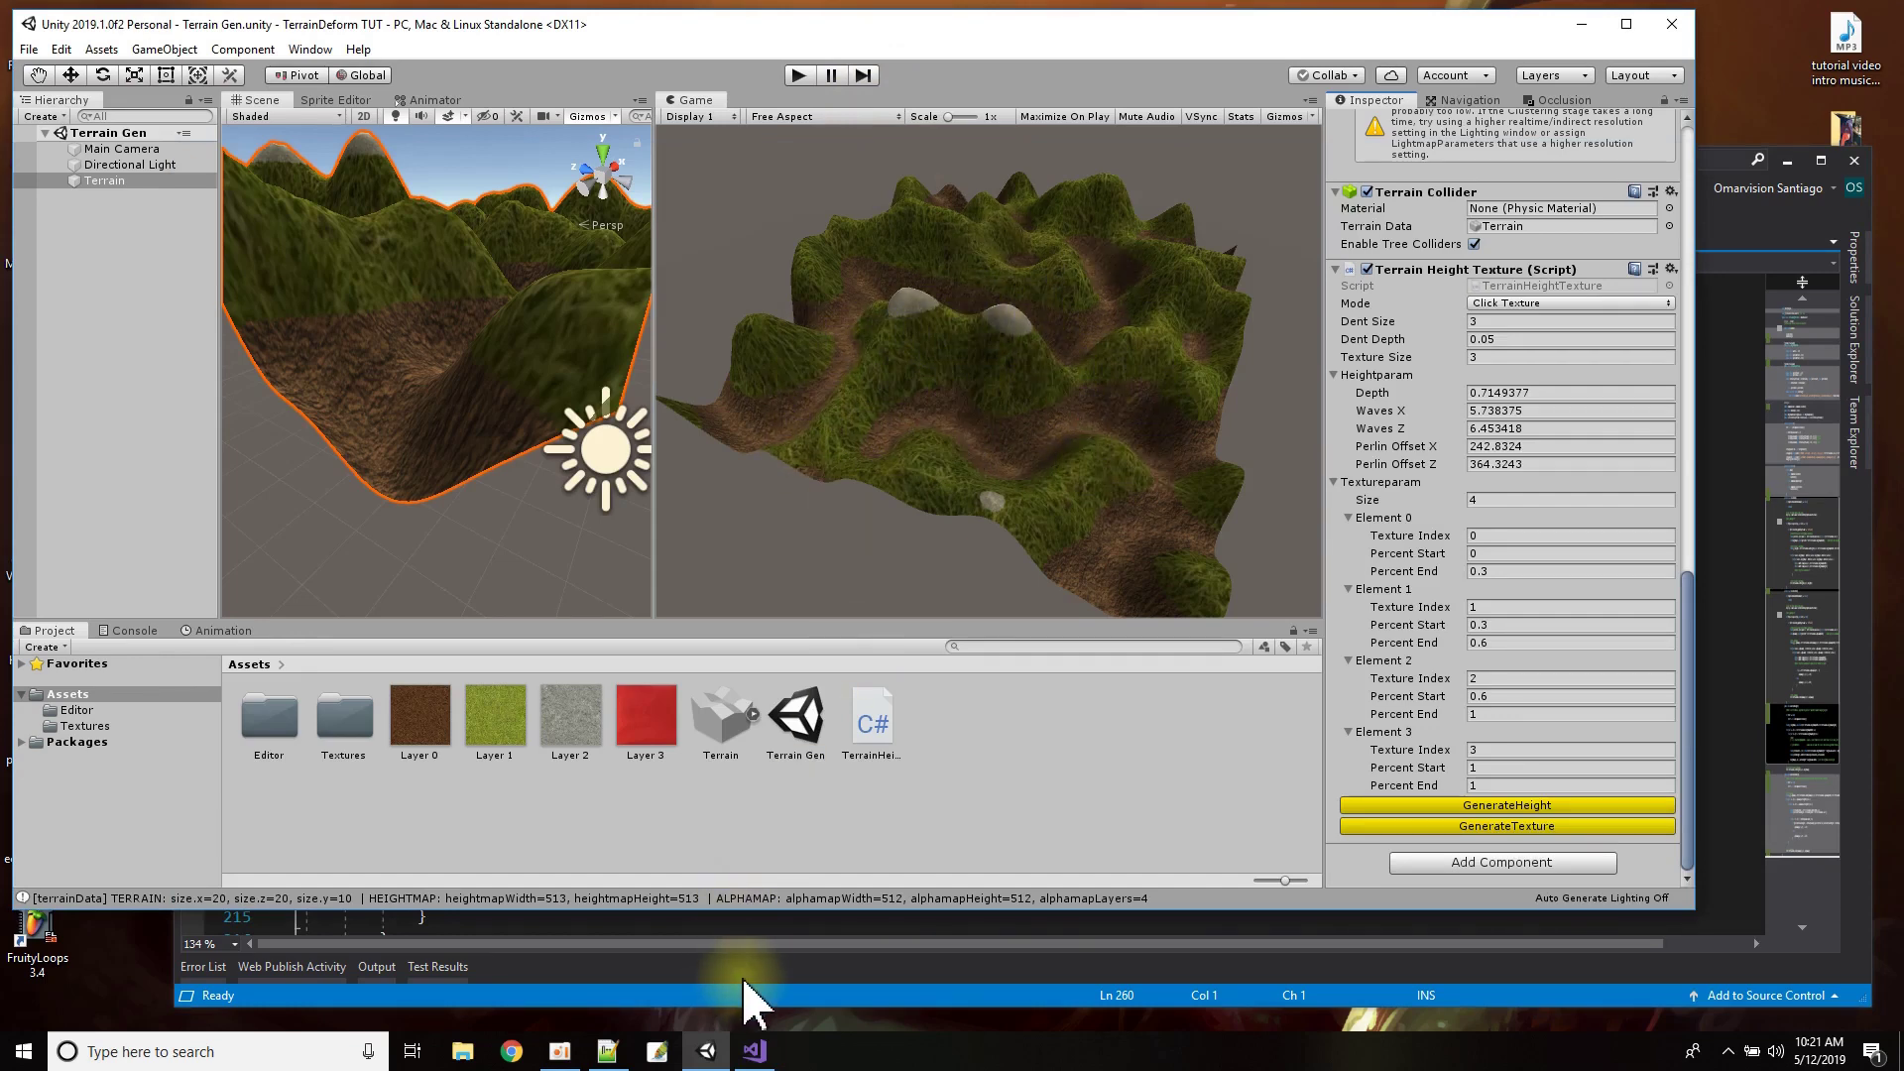
{"action": "left_click", "coordinate": [751, 1046]}
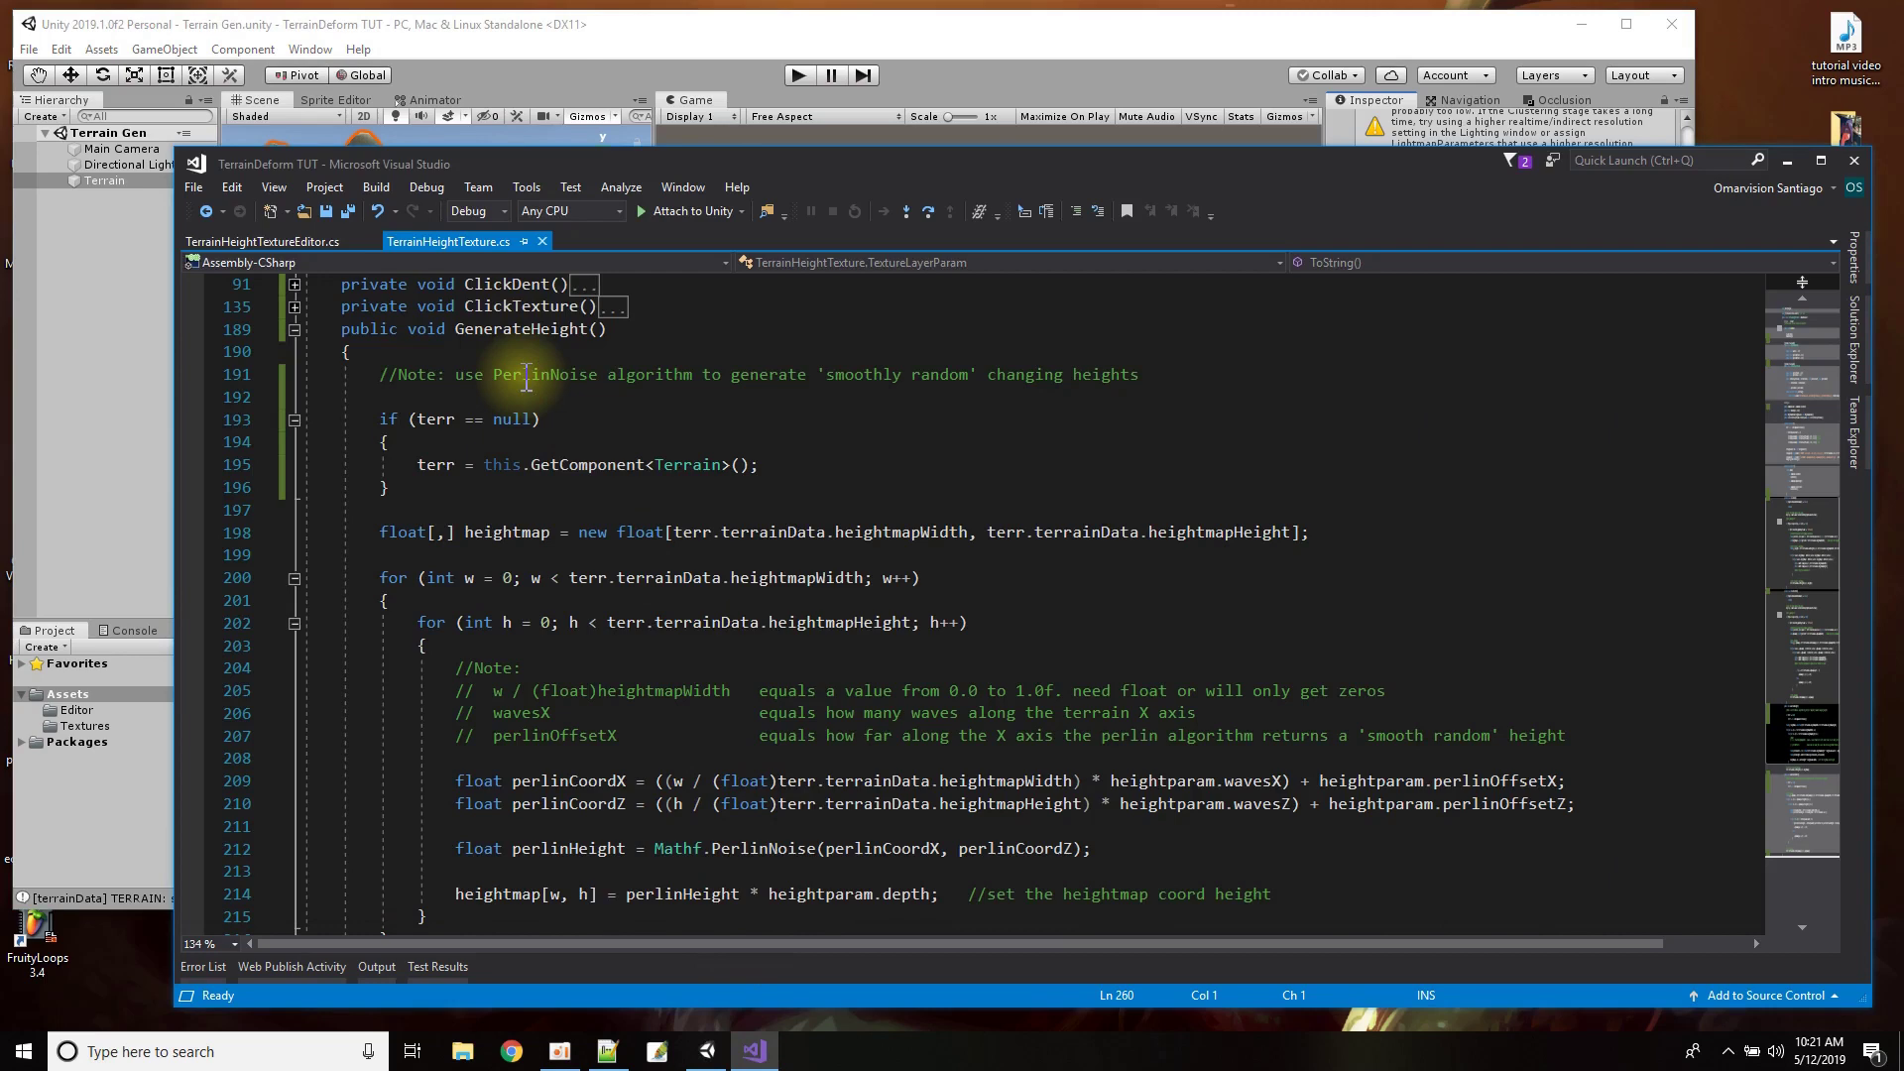
{"action": "scroll", "coordinate": [716, 704], "scroll_direction": "down", "scroll_amount": 2}
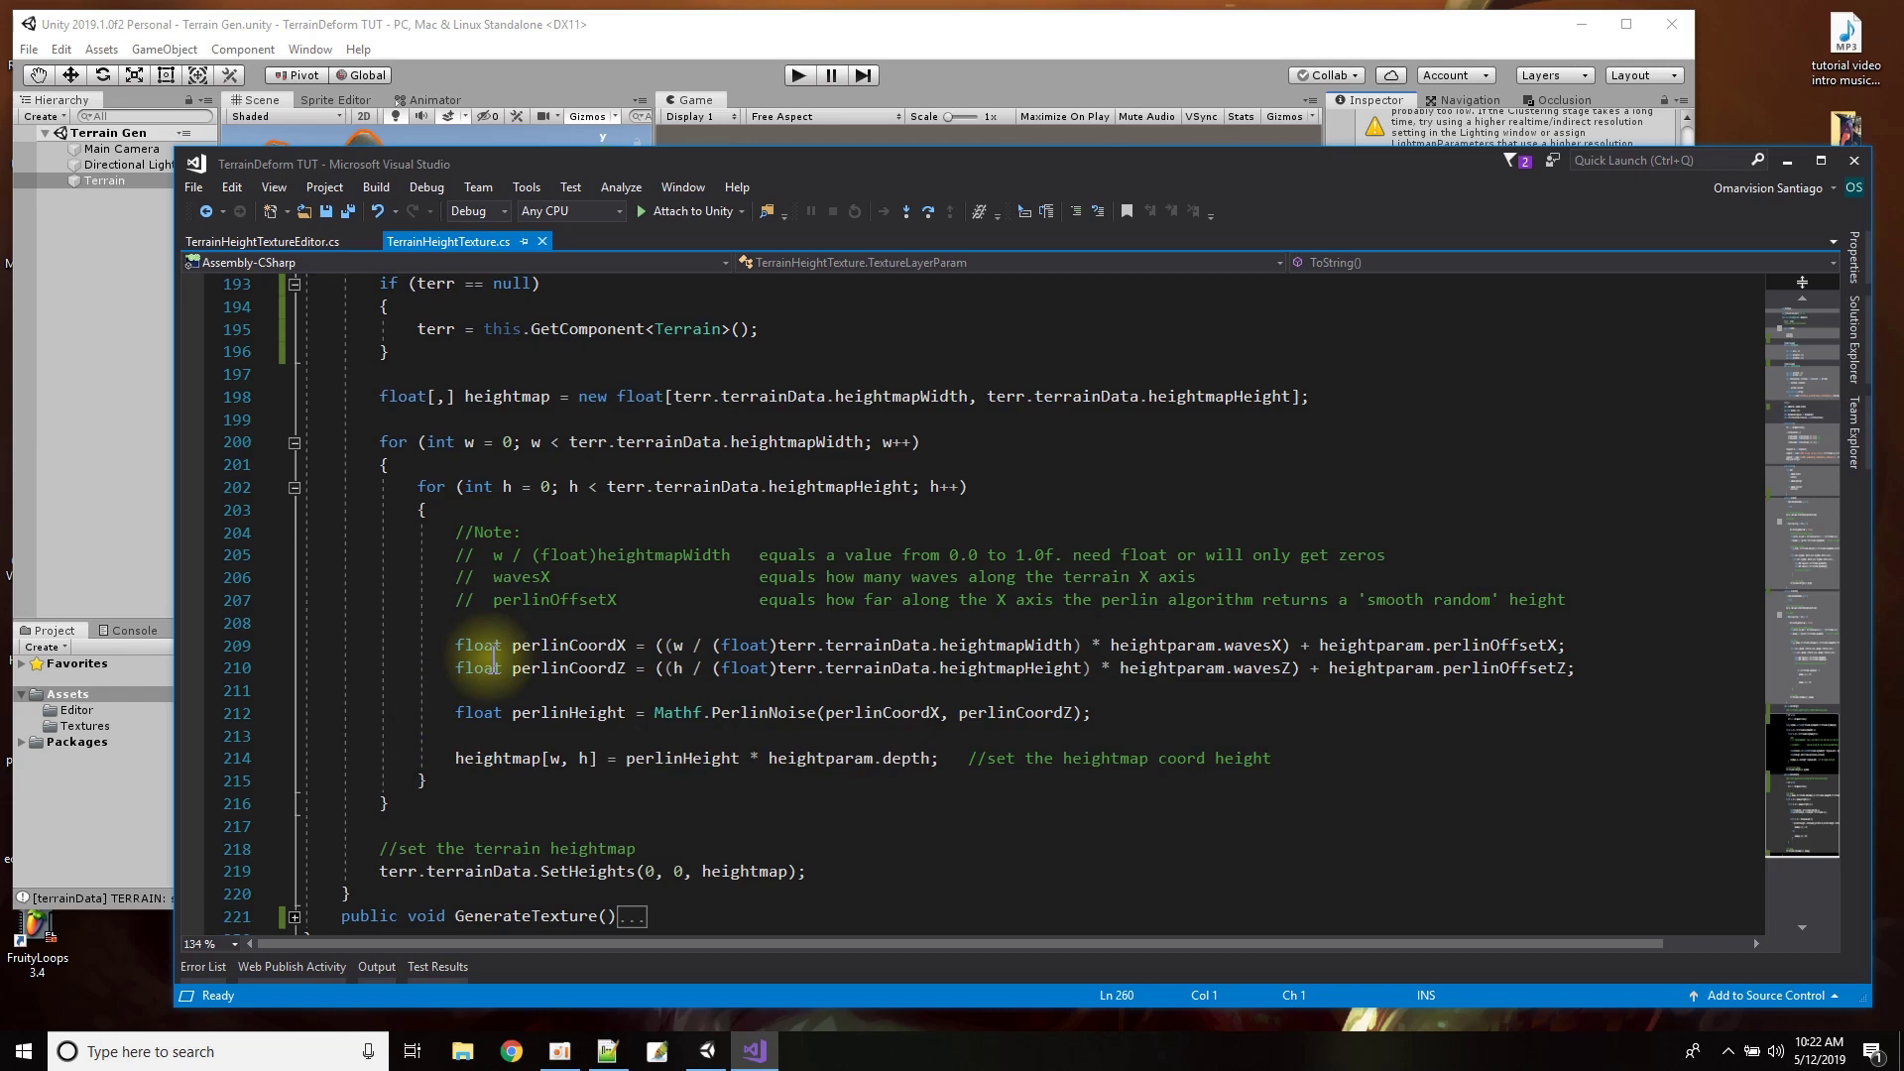
{"action": "mouse_move", "coordinate": [801, 722]}
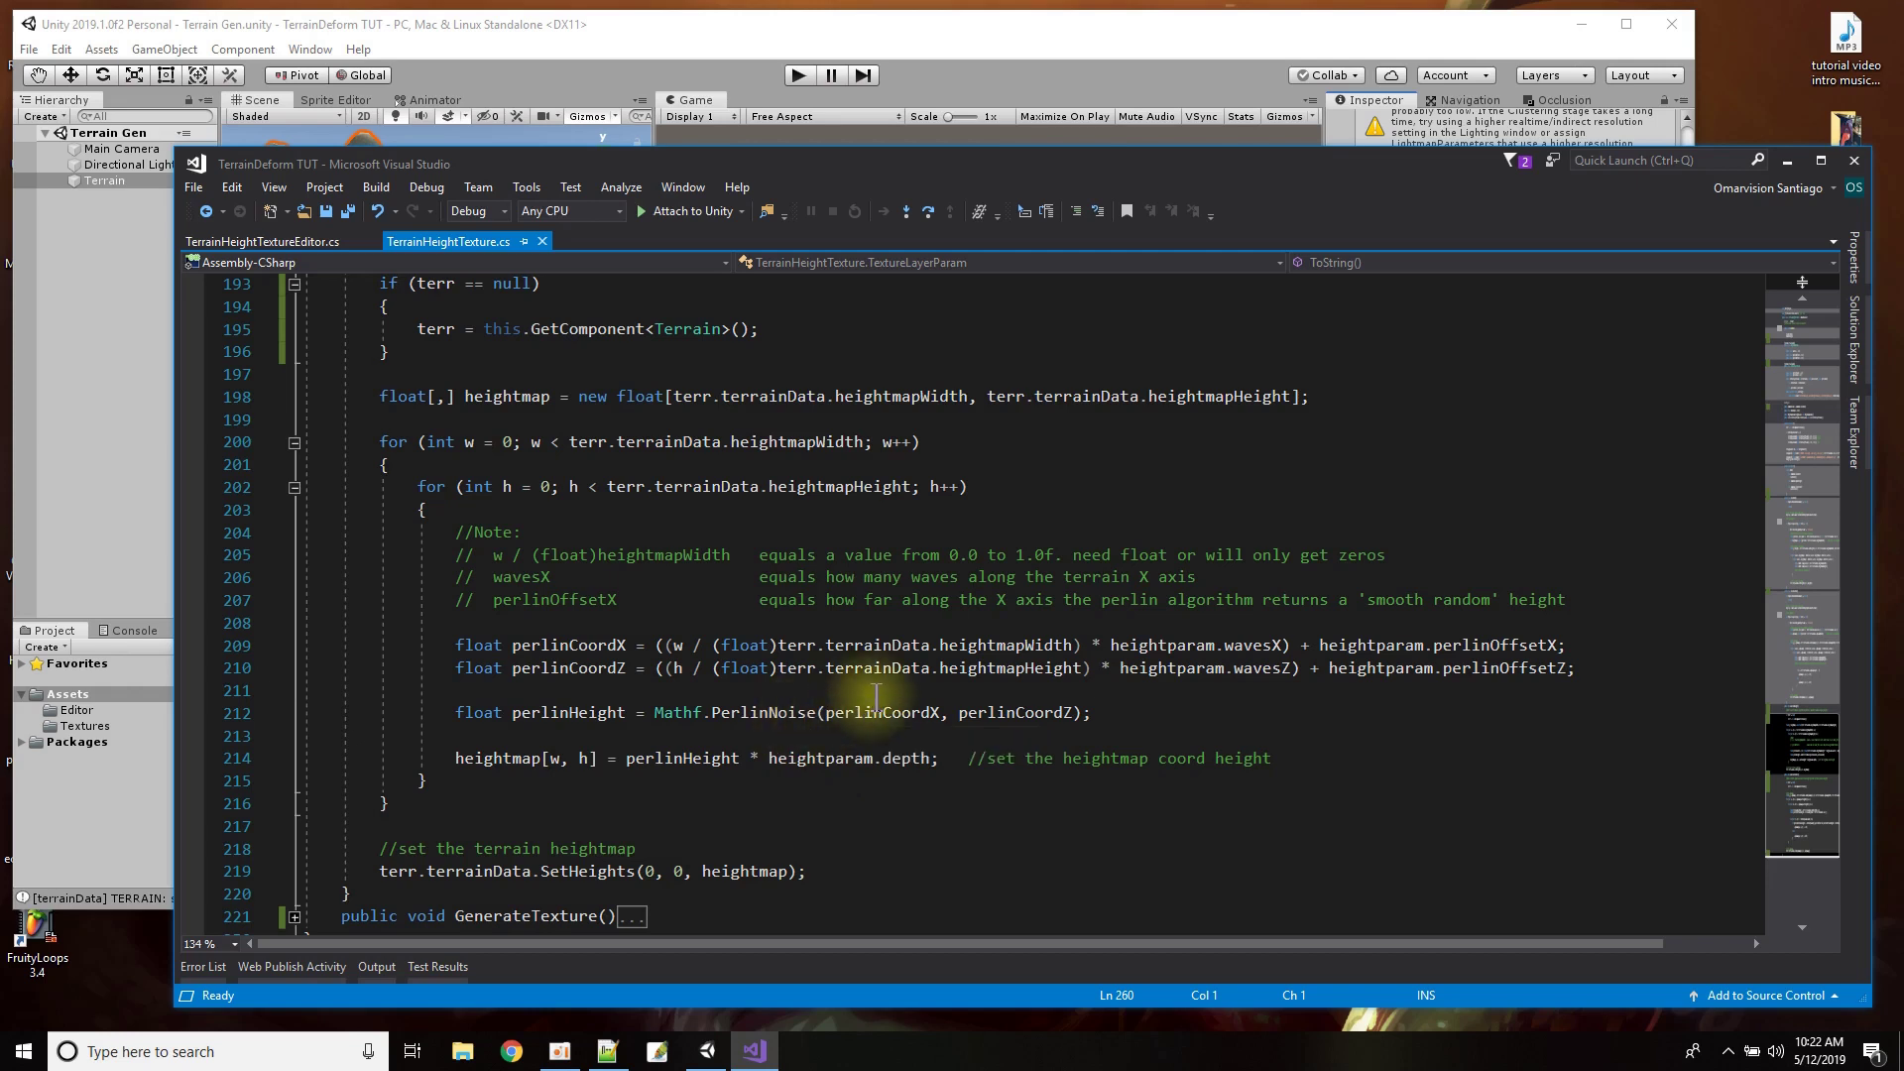
{"action": "mouse_move", "coordinate": [1029, 712]}
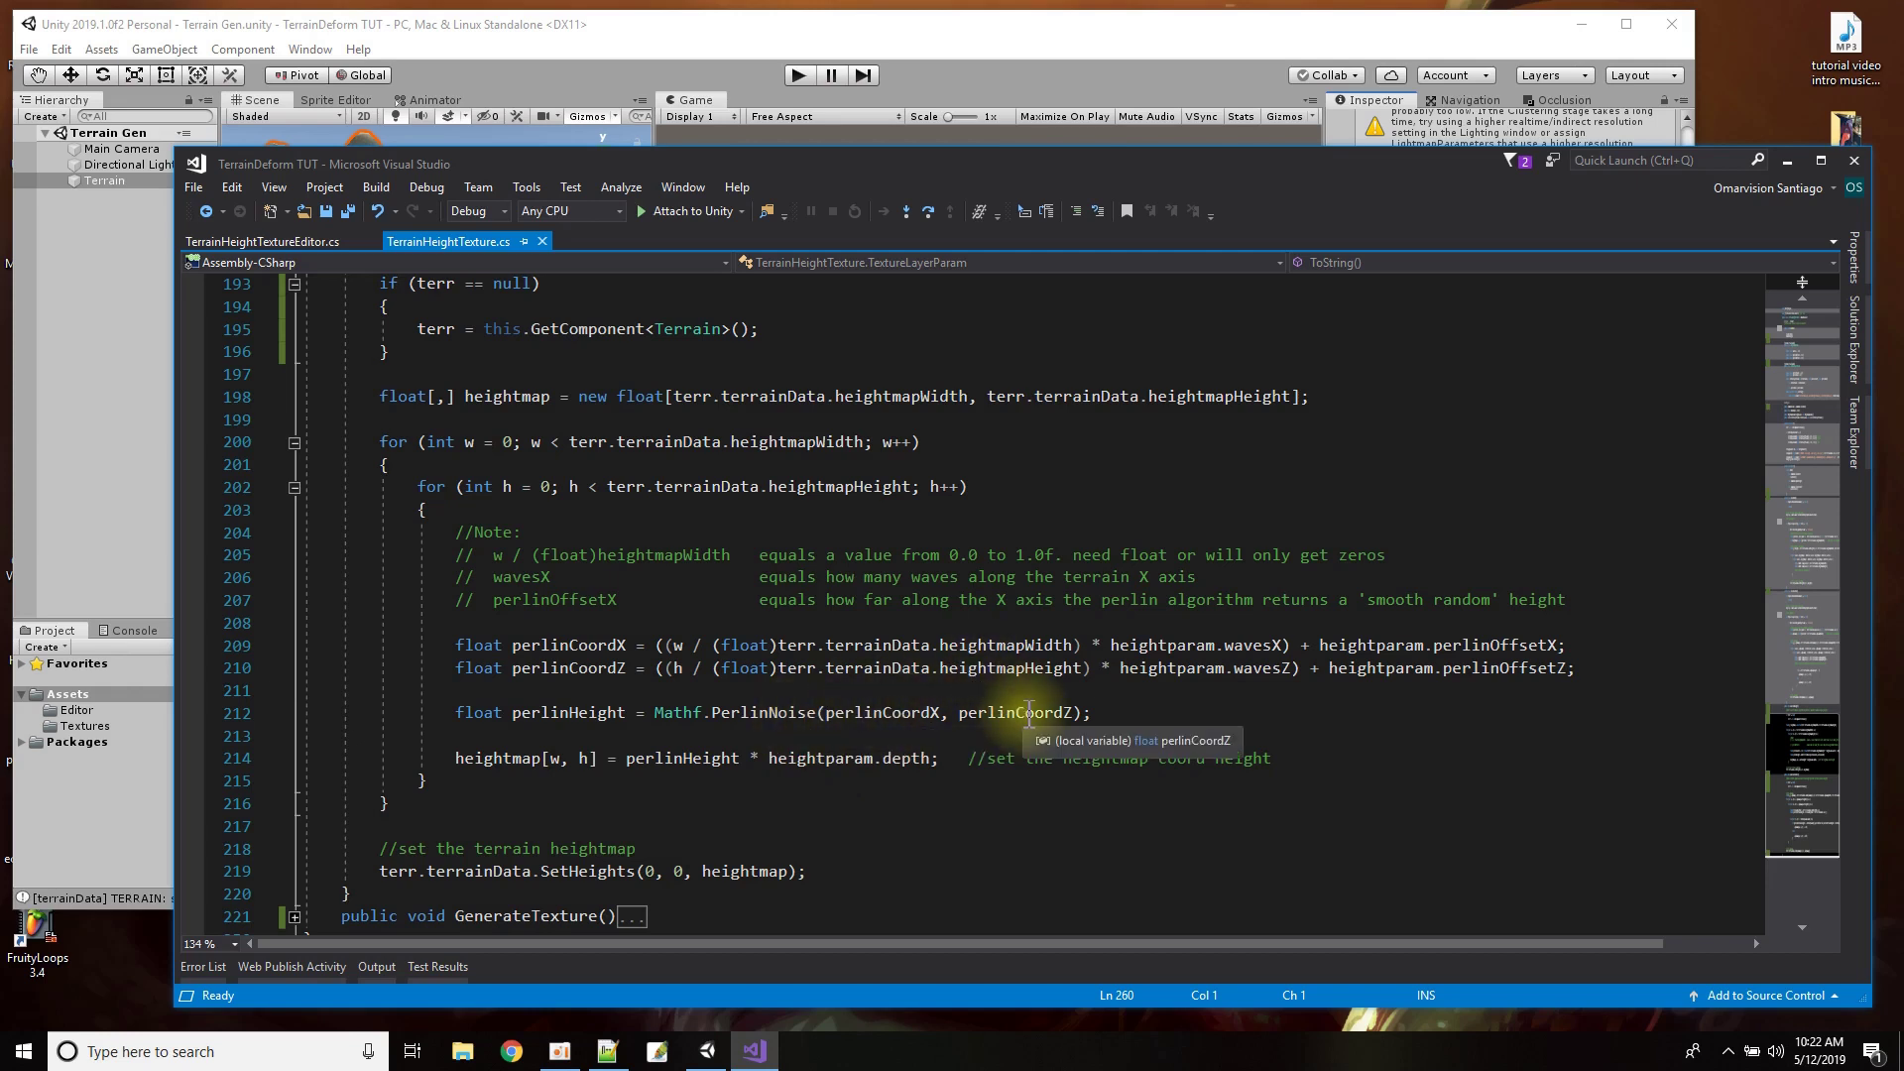
{"action": "mouse_move", "coordinate": [860, 714]}
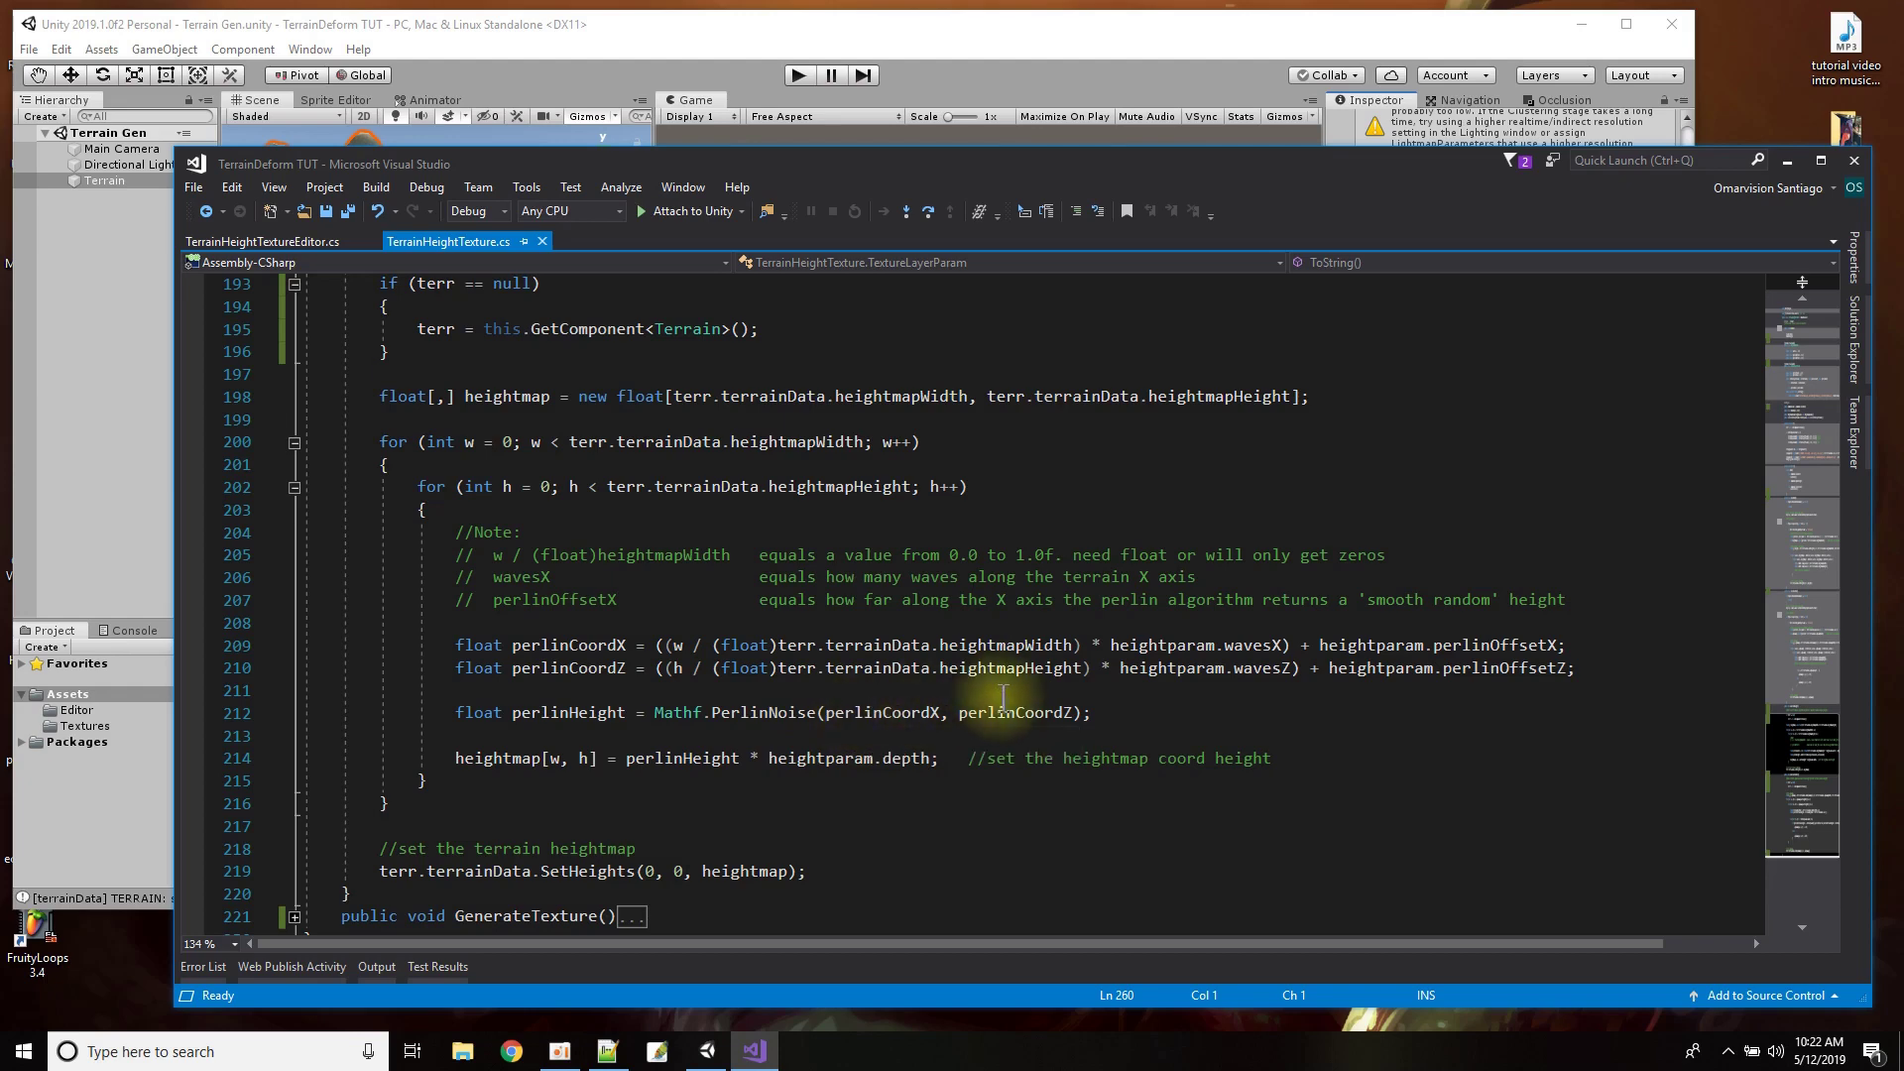
{"action": "left_click", "coordinate": [902, 45]}
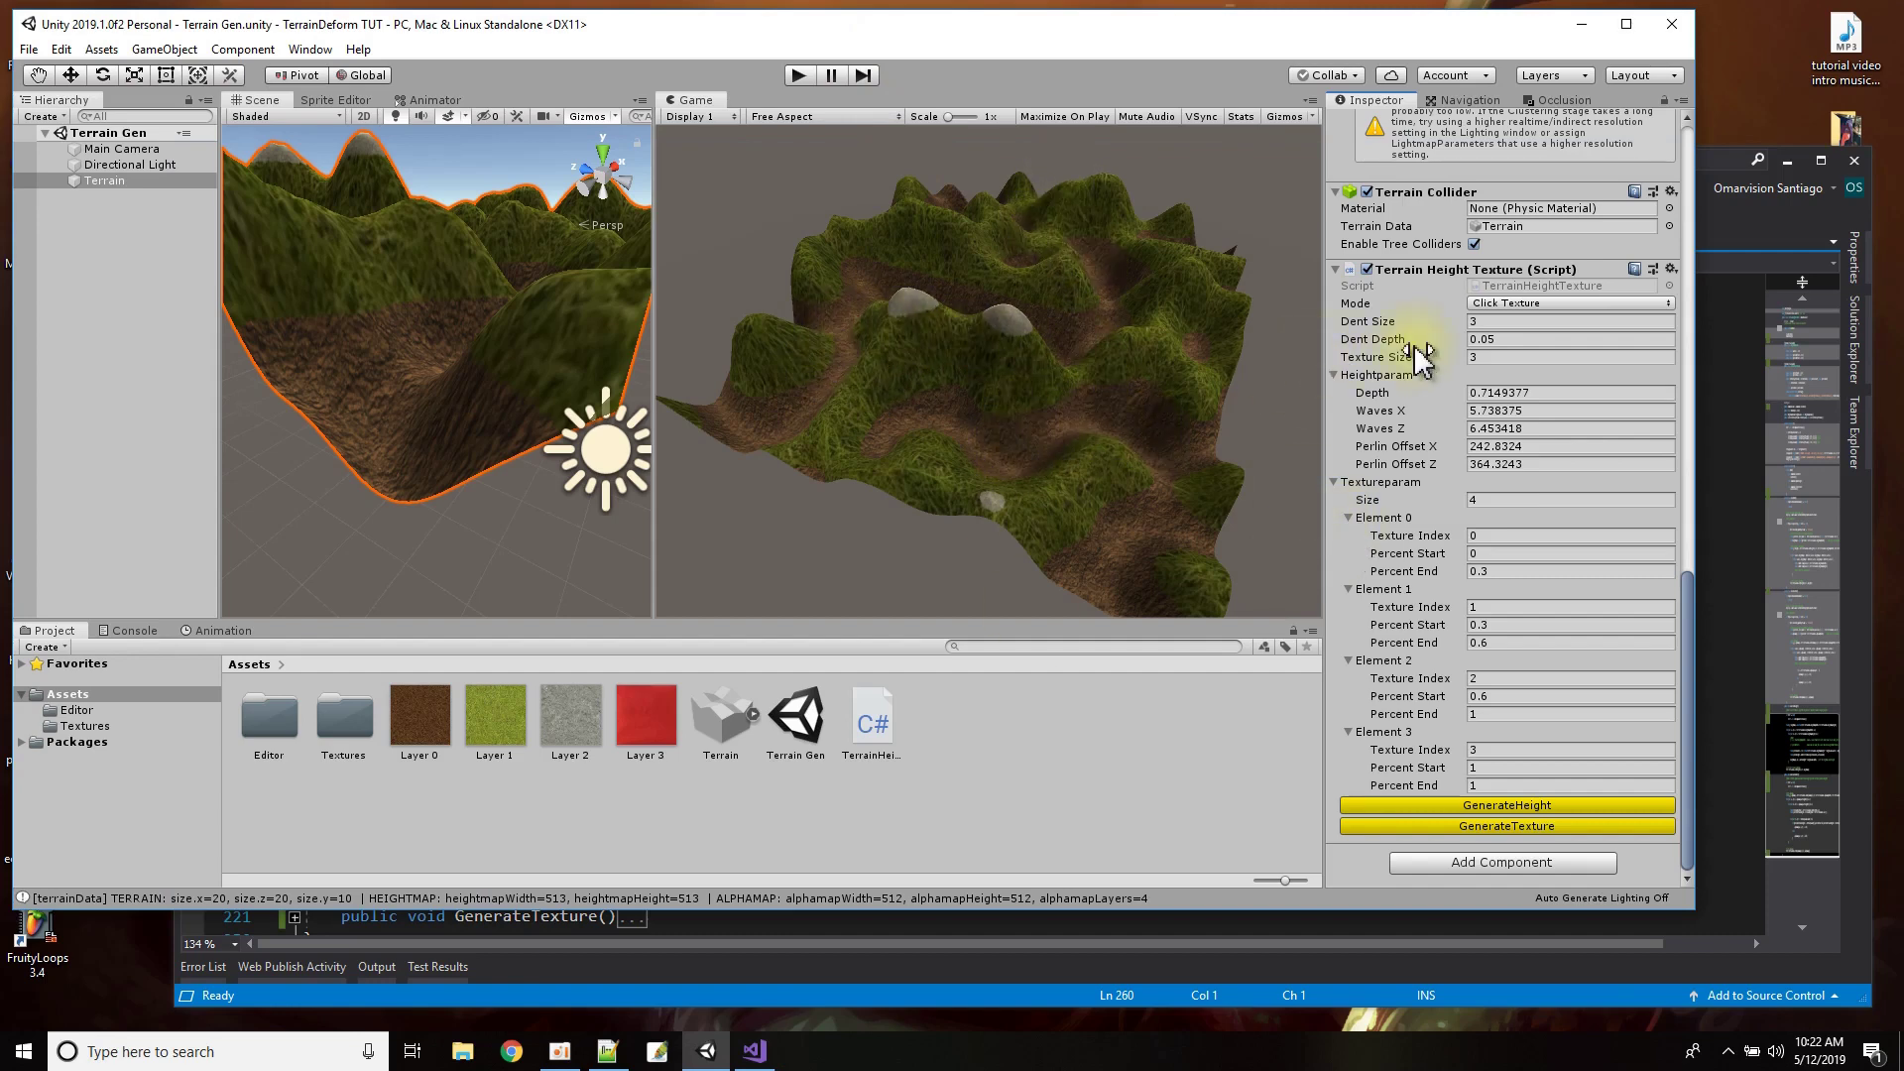
Enter Play mode, collapse Textureparam, and choose Update Height in the Mode dropdown.
{"action": "left_click", "coordinate": [798, 76]}
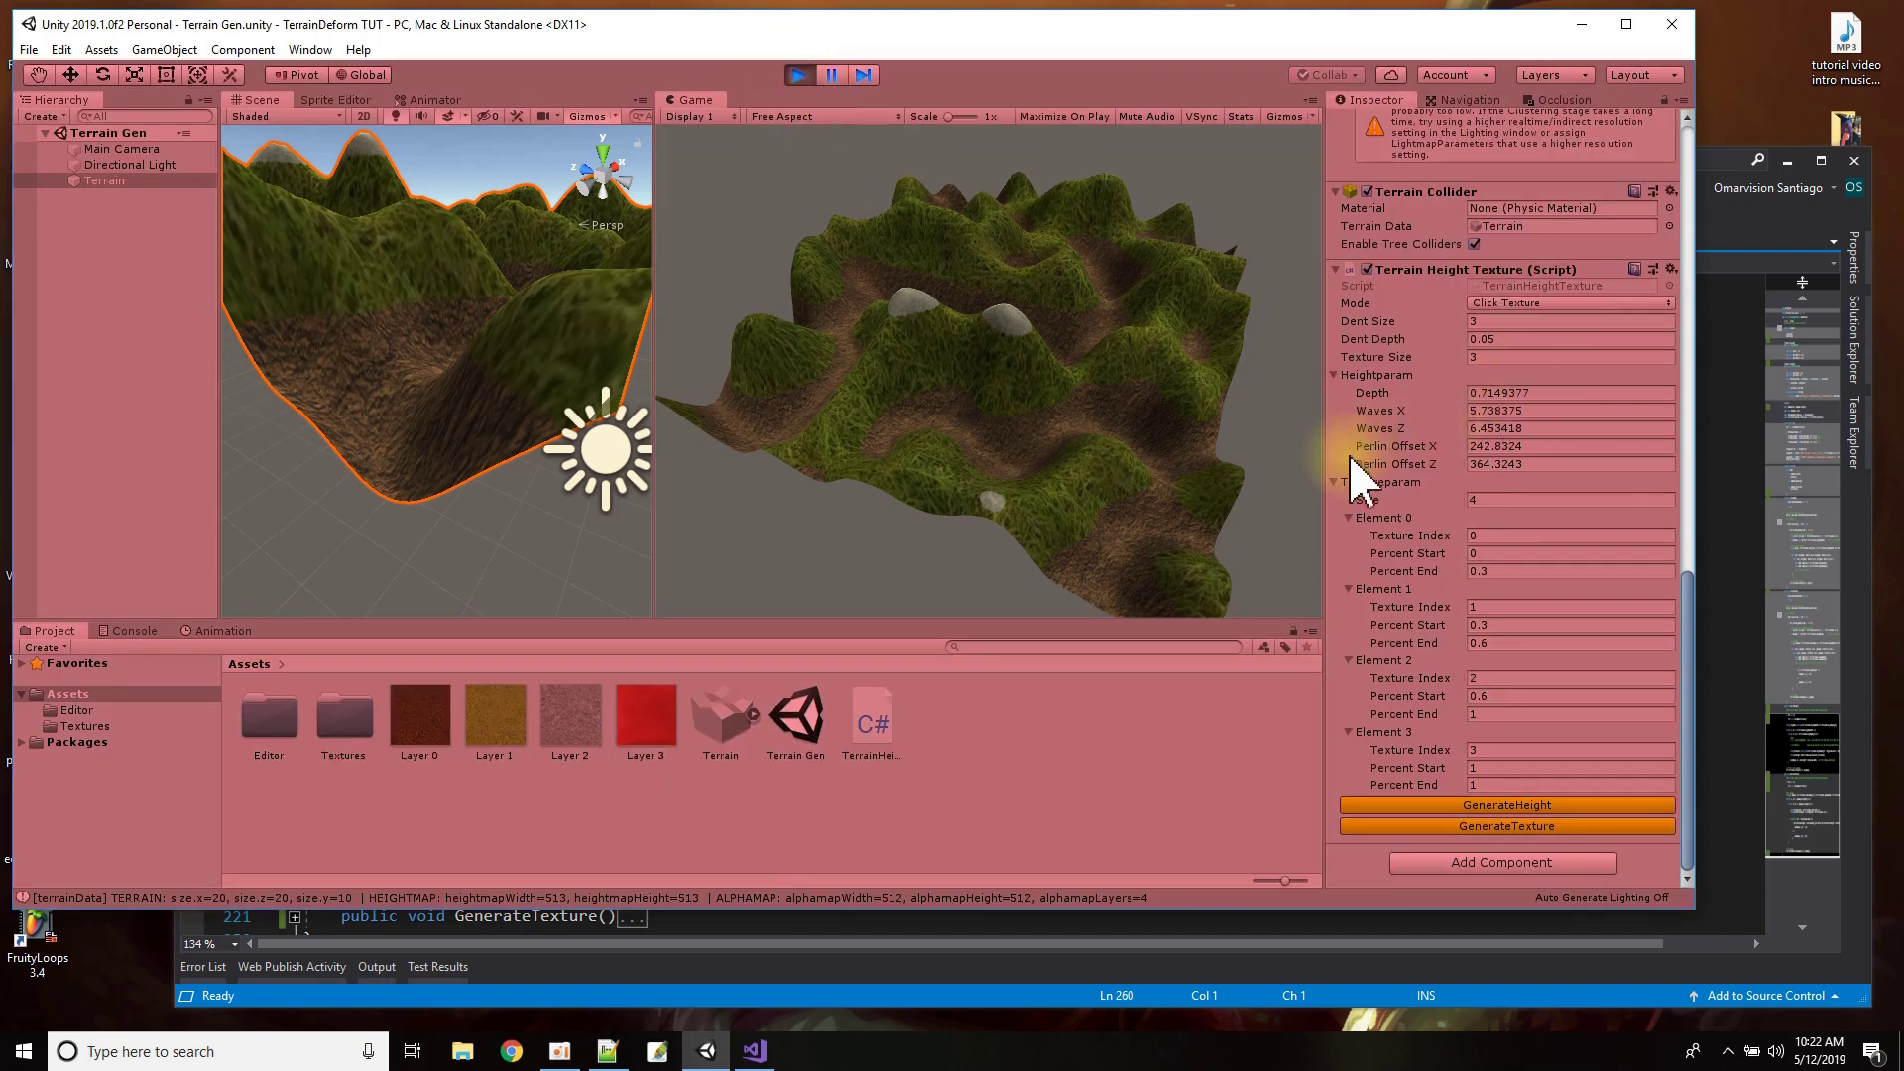
{"action": "scroll", "coordinate": [1447, 541], "scroll_direction": "down", "scroll_amount": 15}
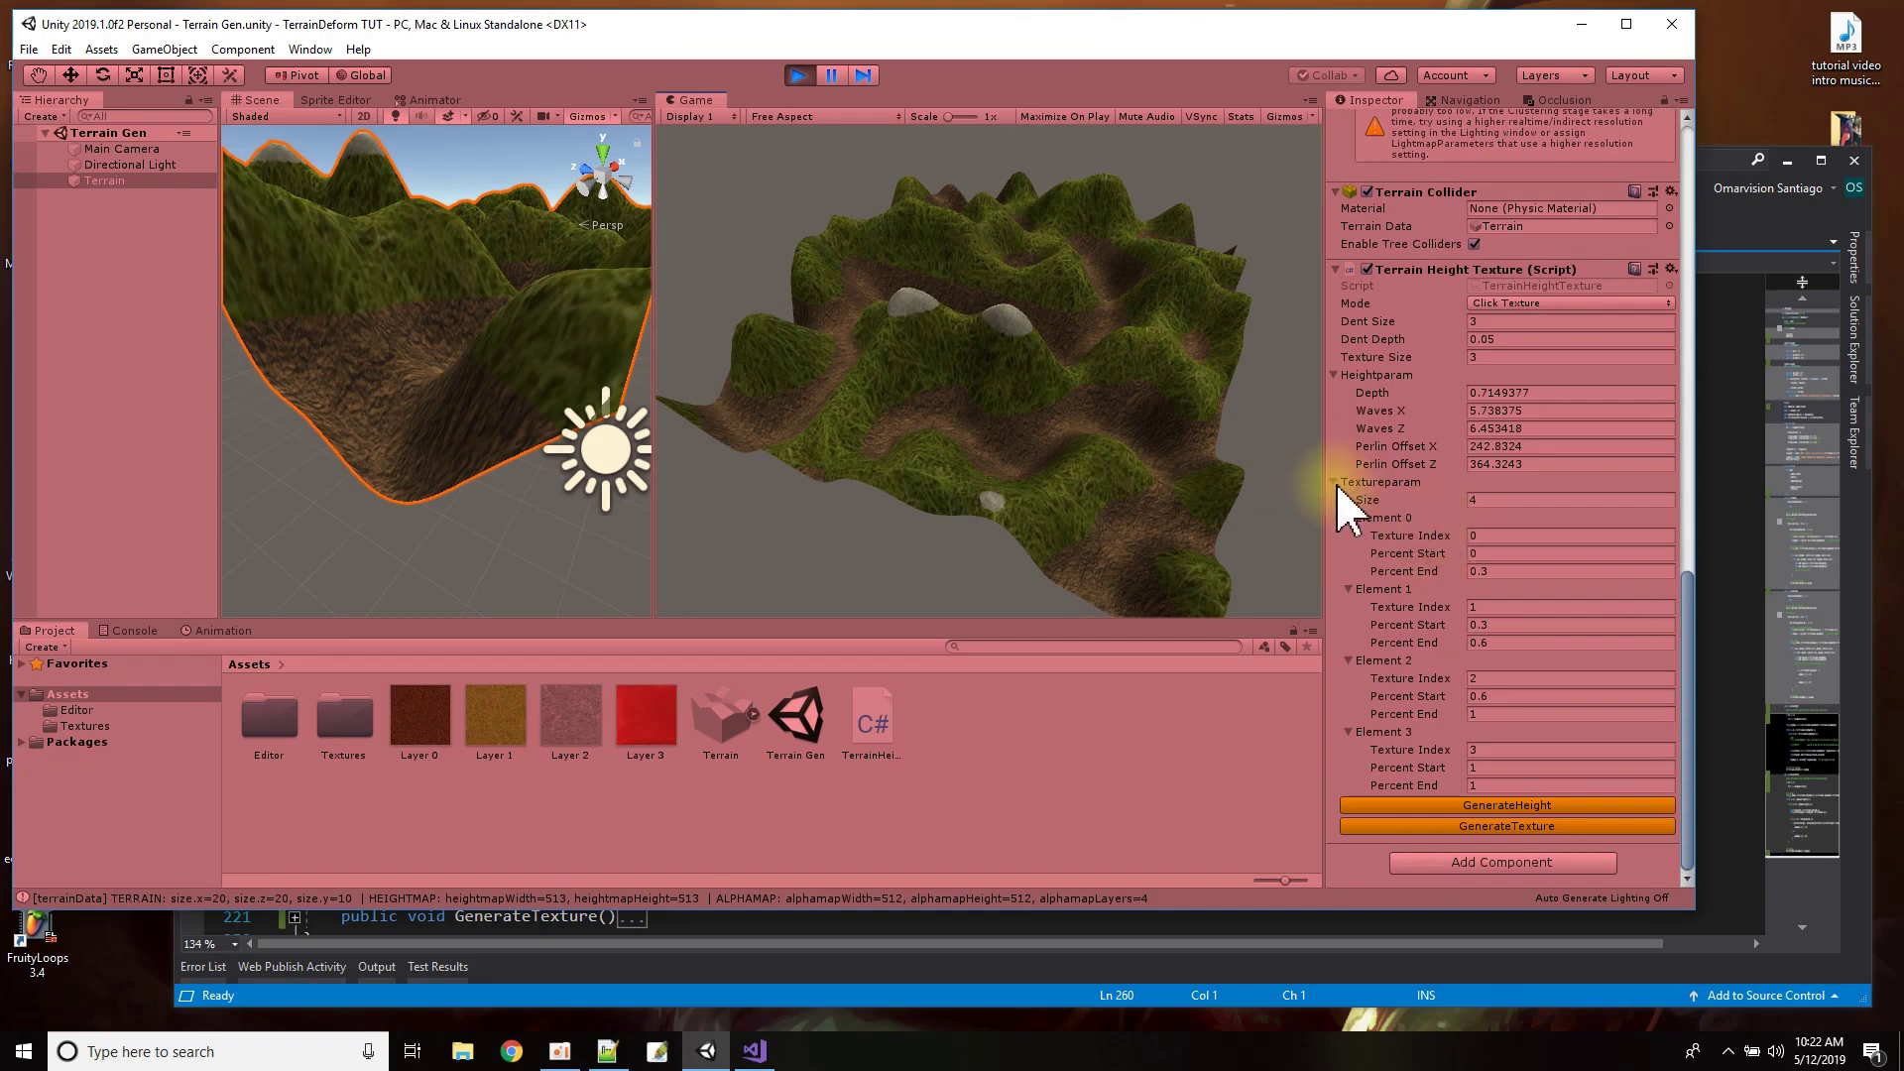
{"action": "left_click", "coordinate": [1336, 483]}
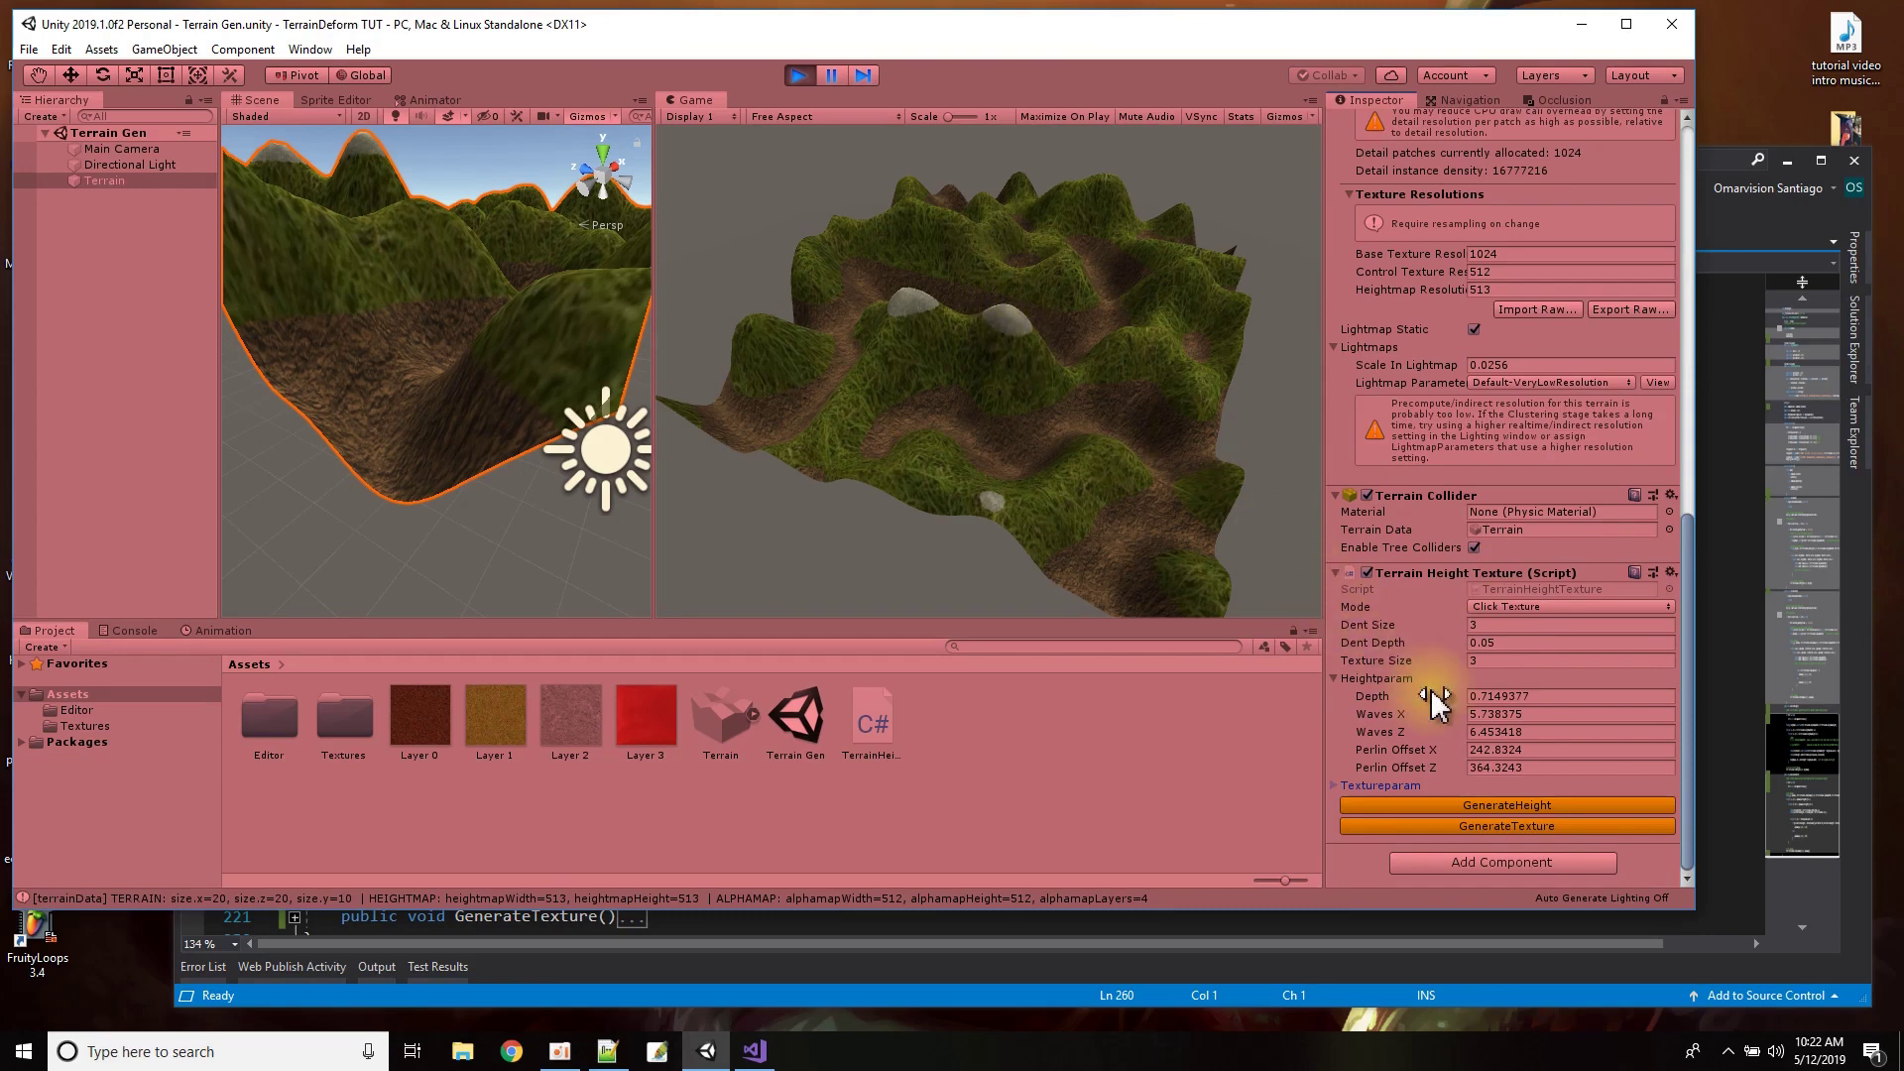
{"action": "left_click", "coordinate": [1519, 607]}
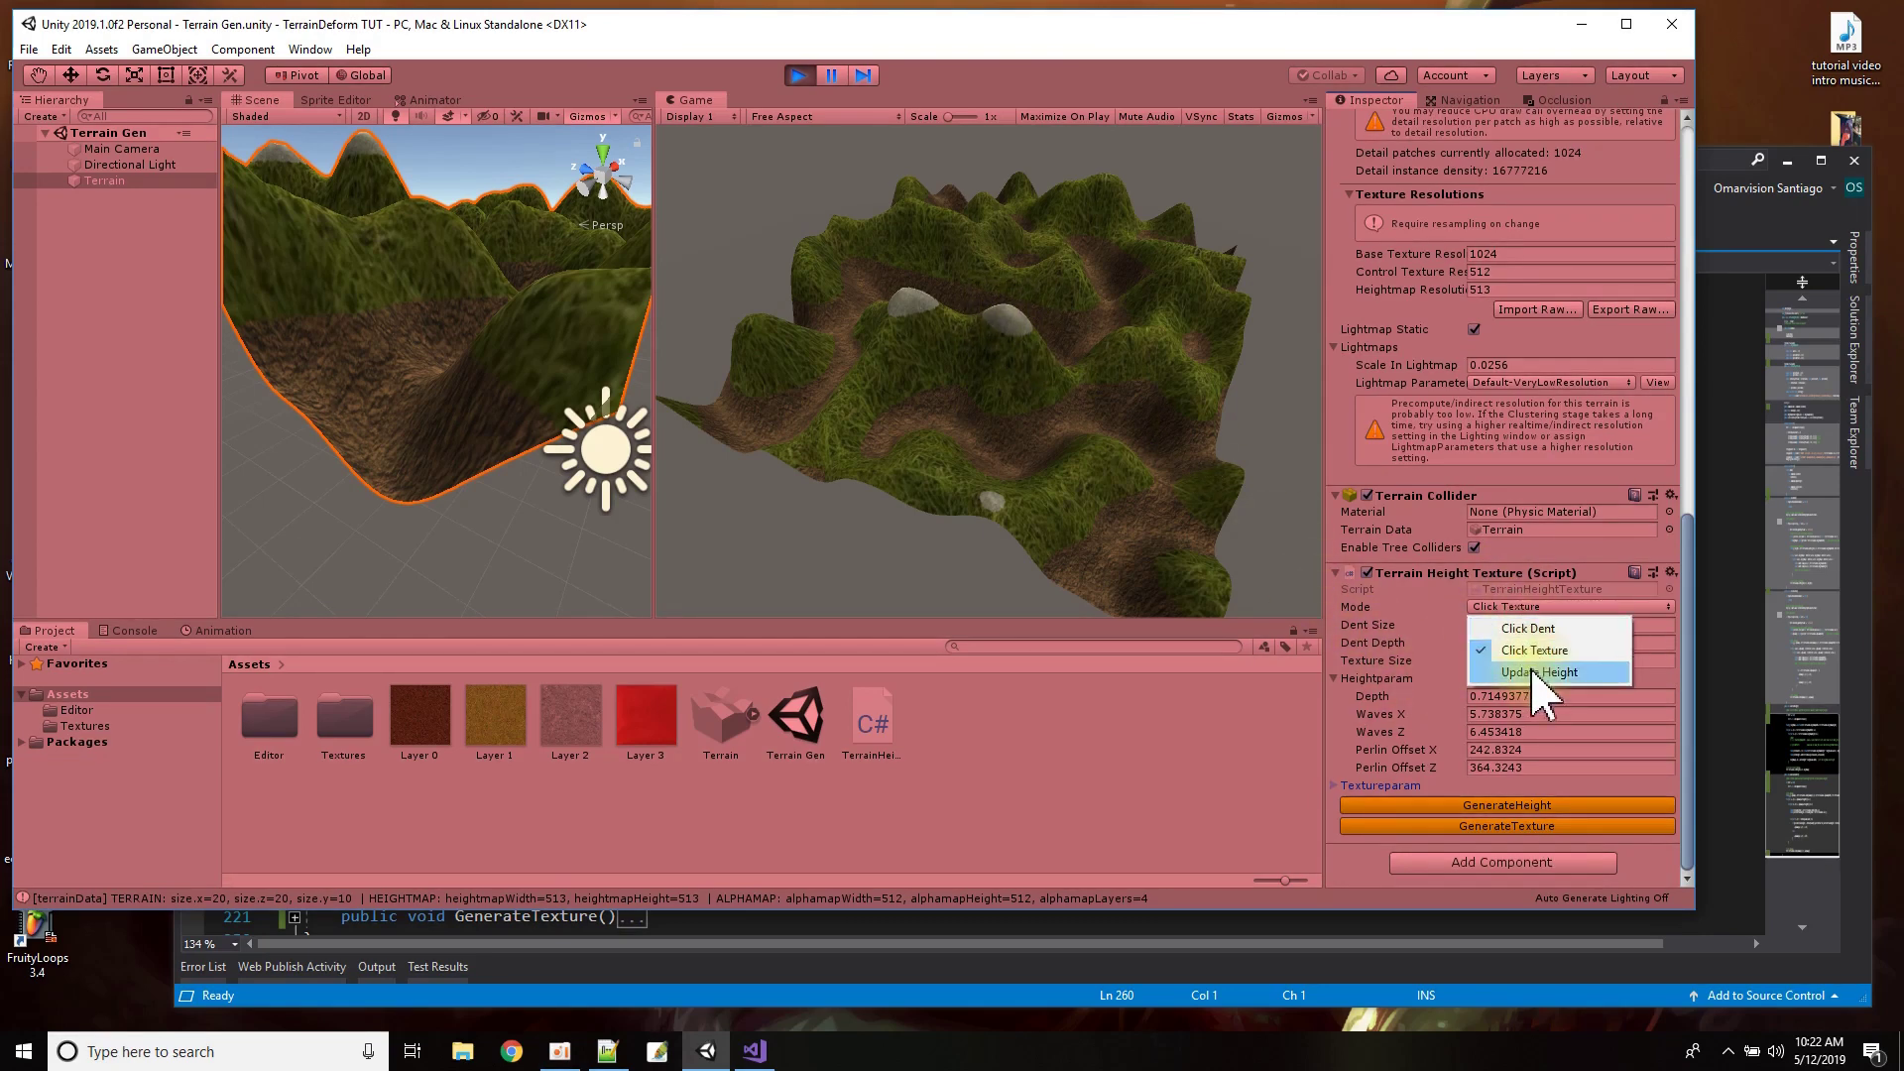
{"action": "left_click", "coordinate": [1535, 674]}
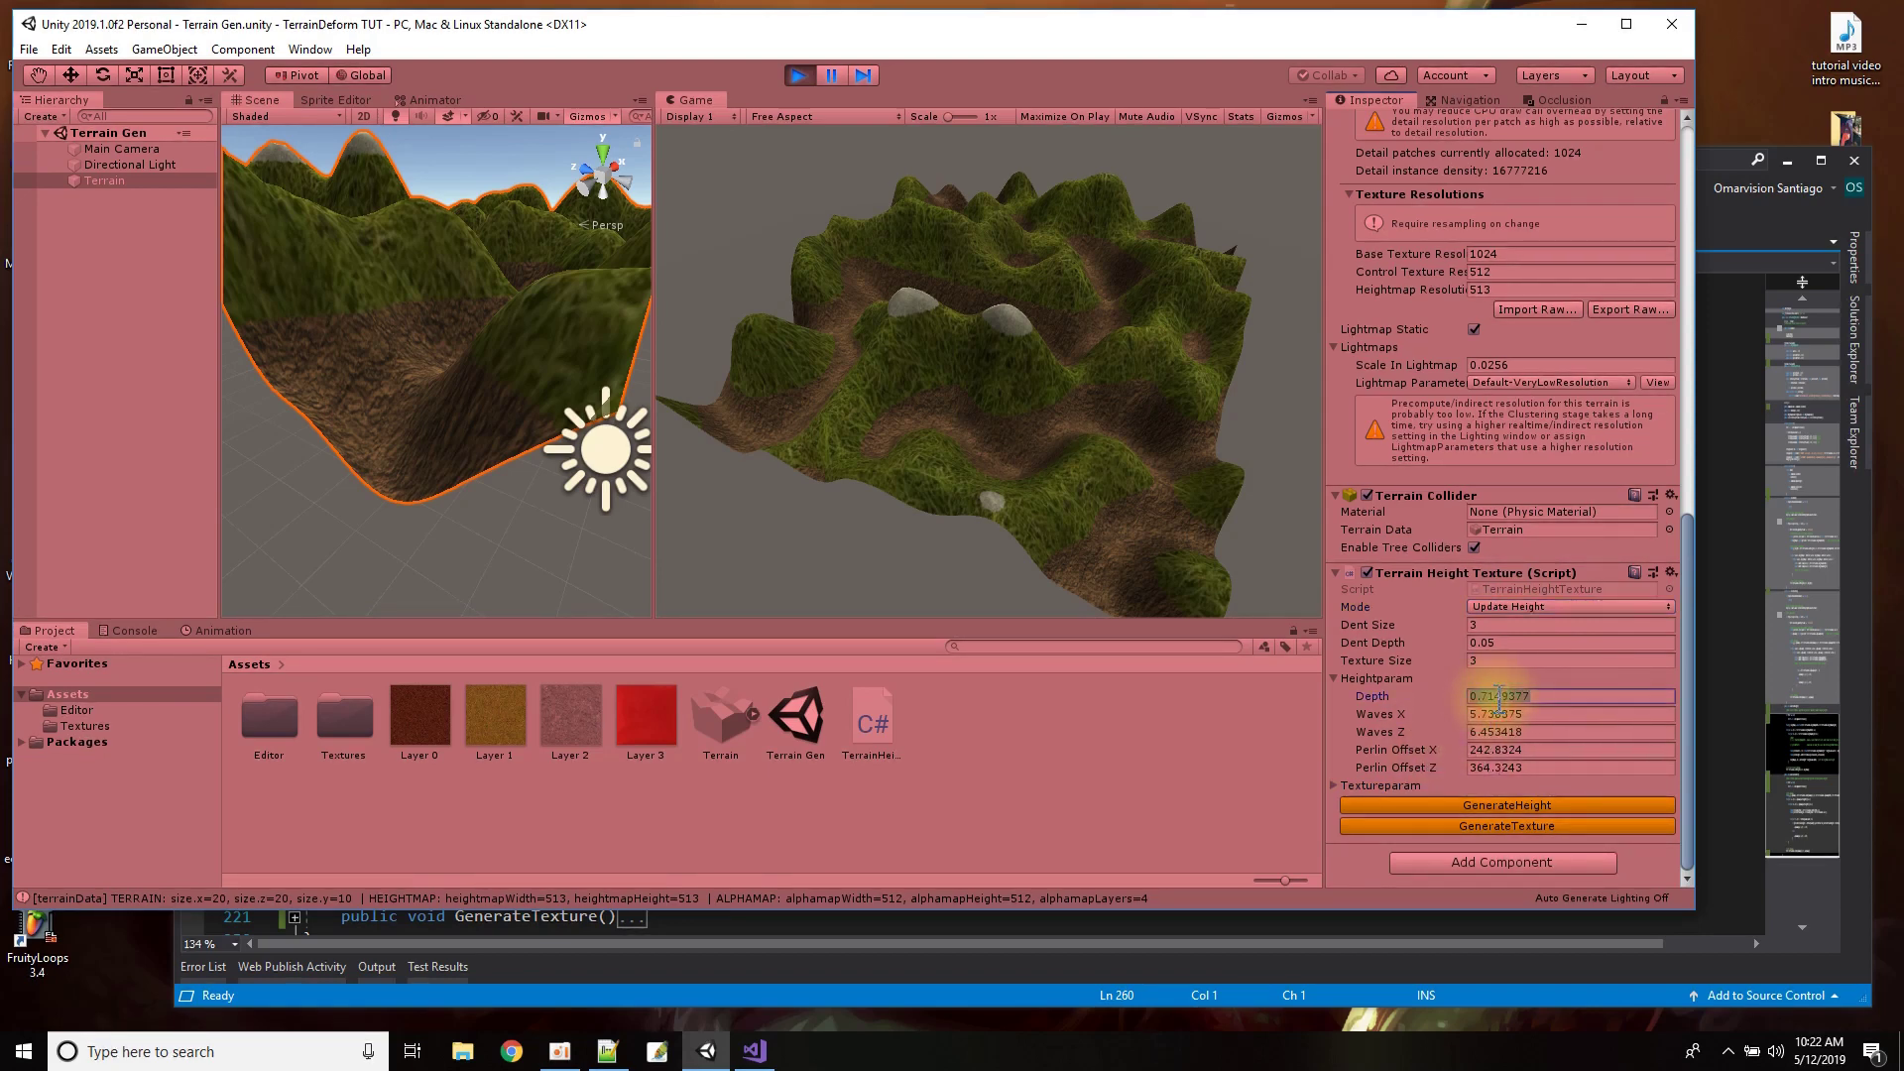
Enter 1 for Depth, Waves X and Waves Z under Heightparam.
{"action": "type", "text": "1"}
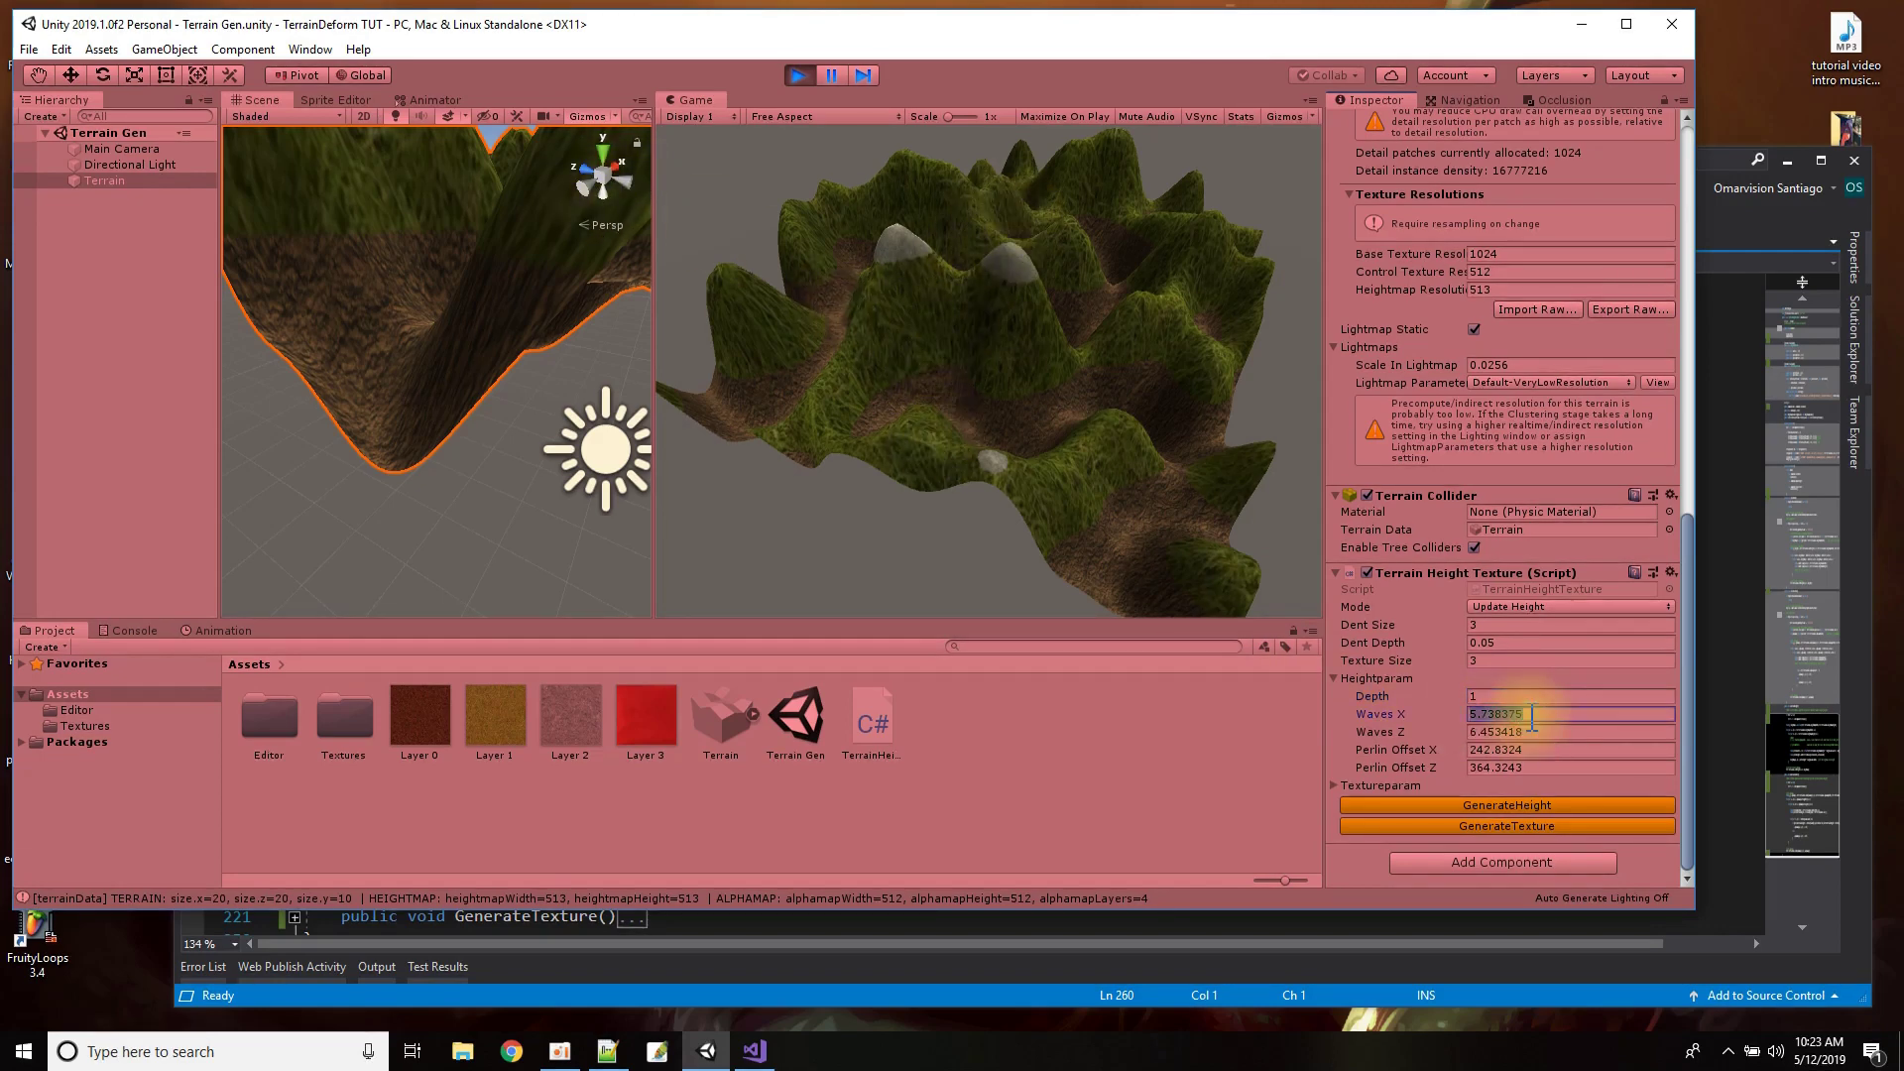
{"action": "type", "text": "1"}
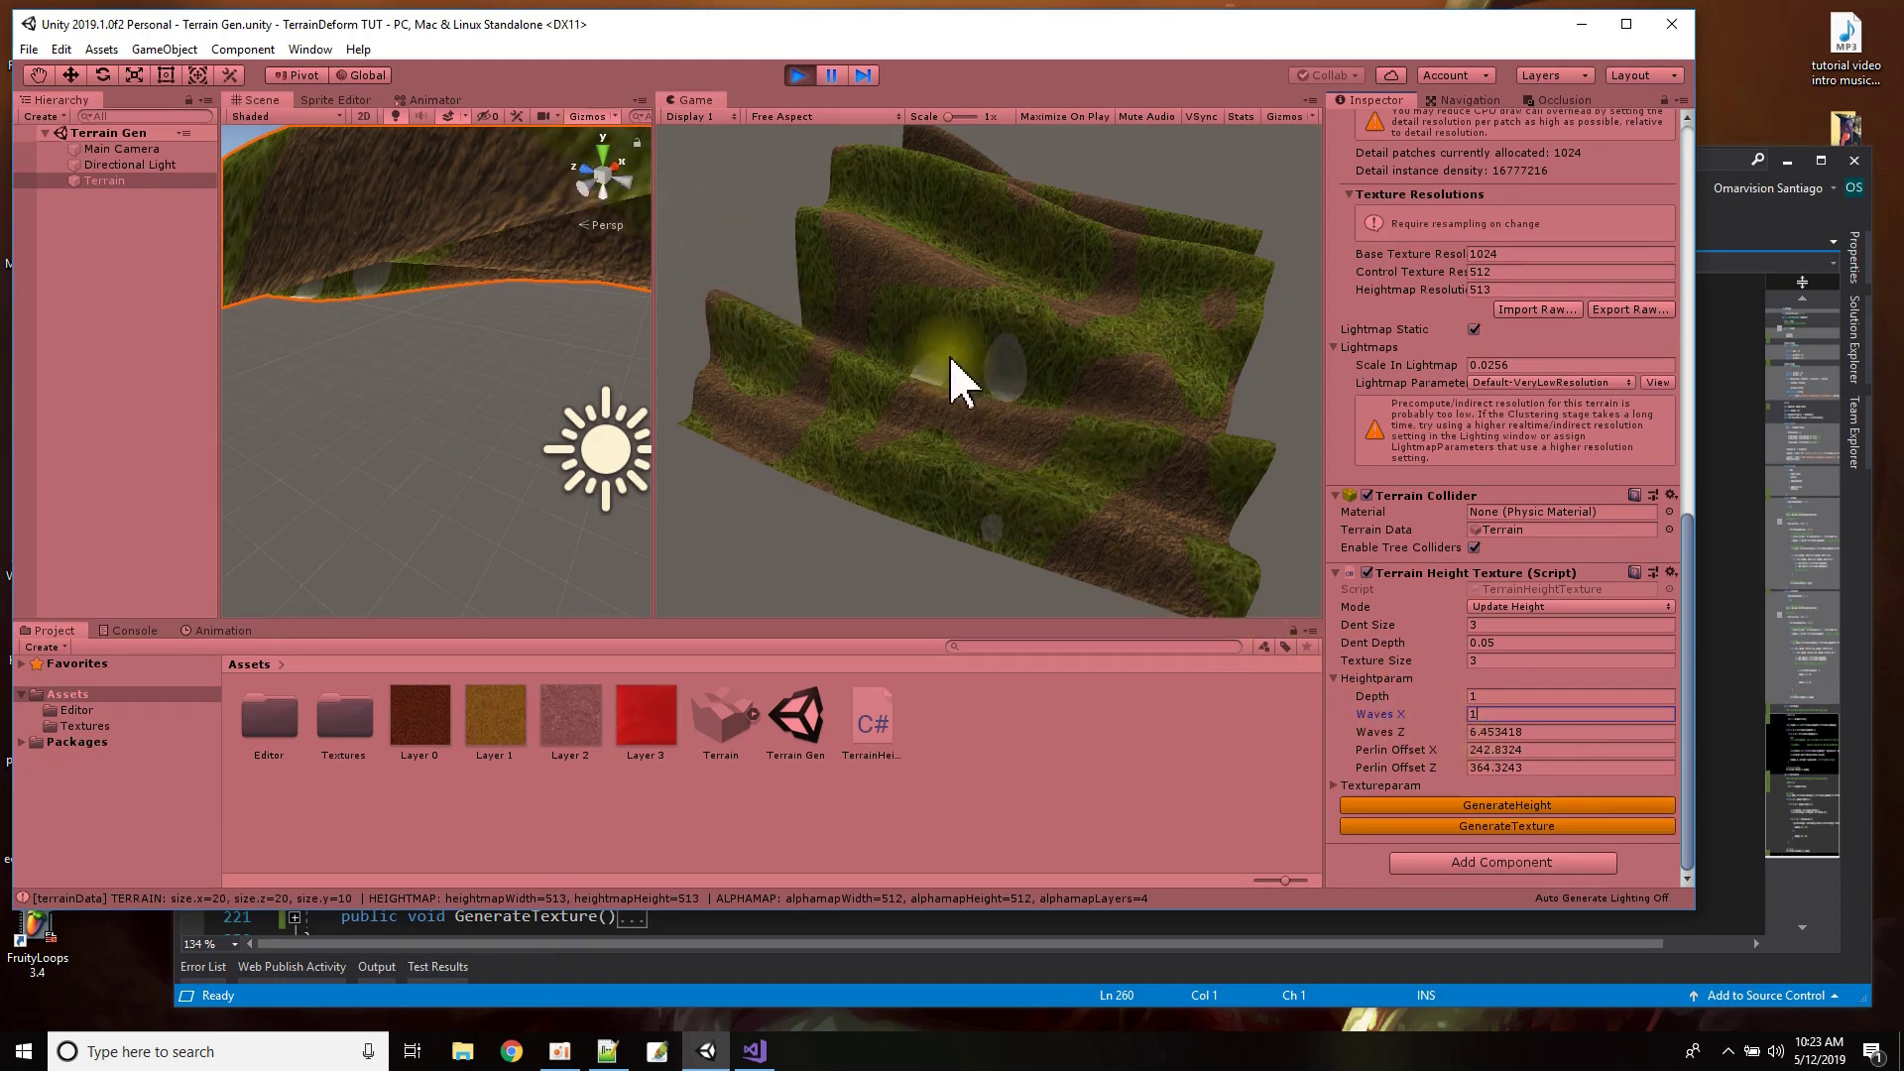
{"action": "left_click", "coordinate": [1480, 731]}
{"action": "type", "text": "1"}
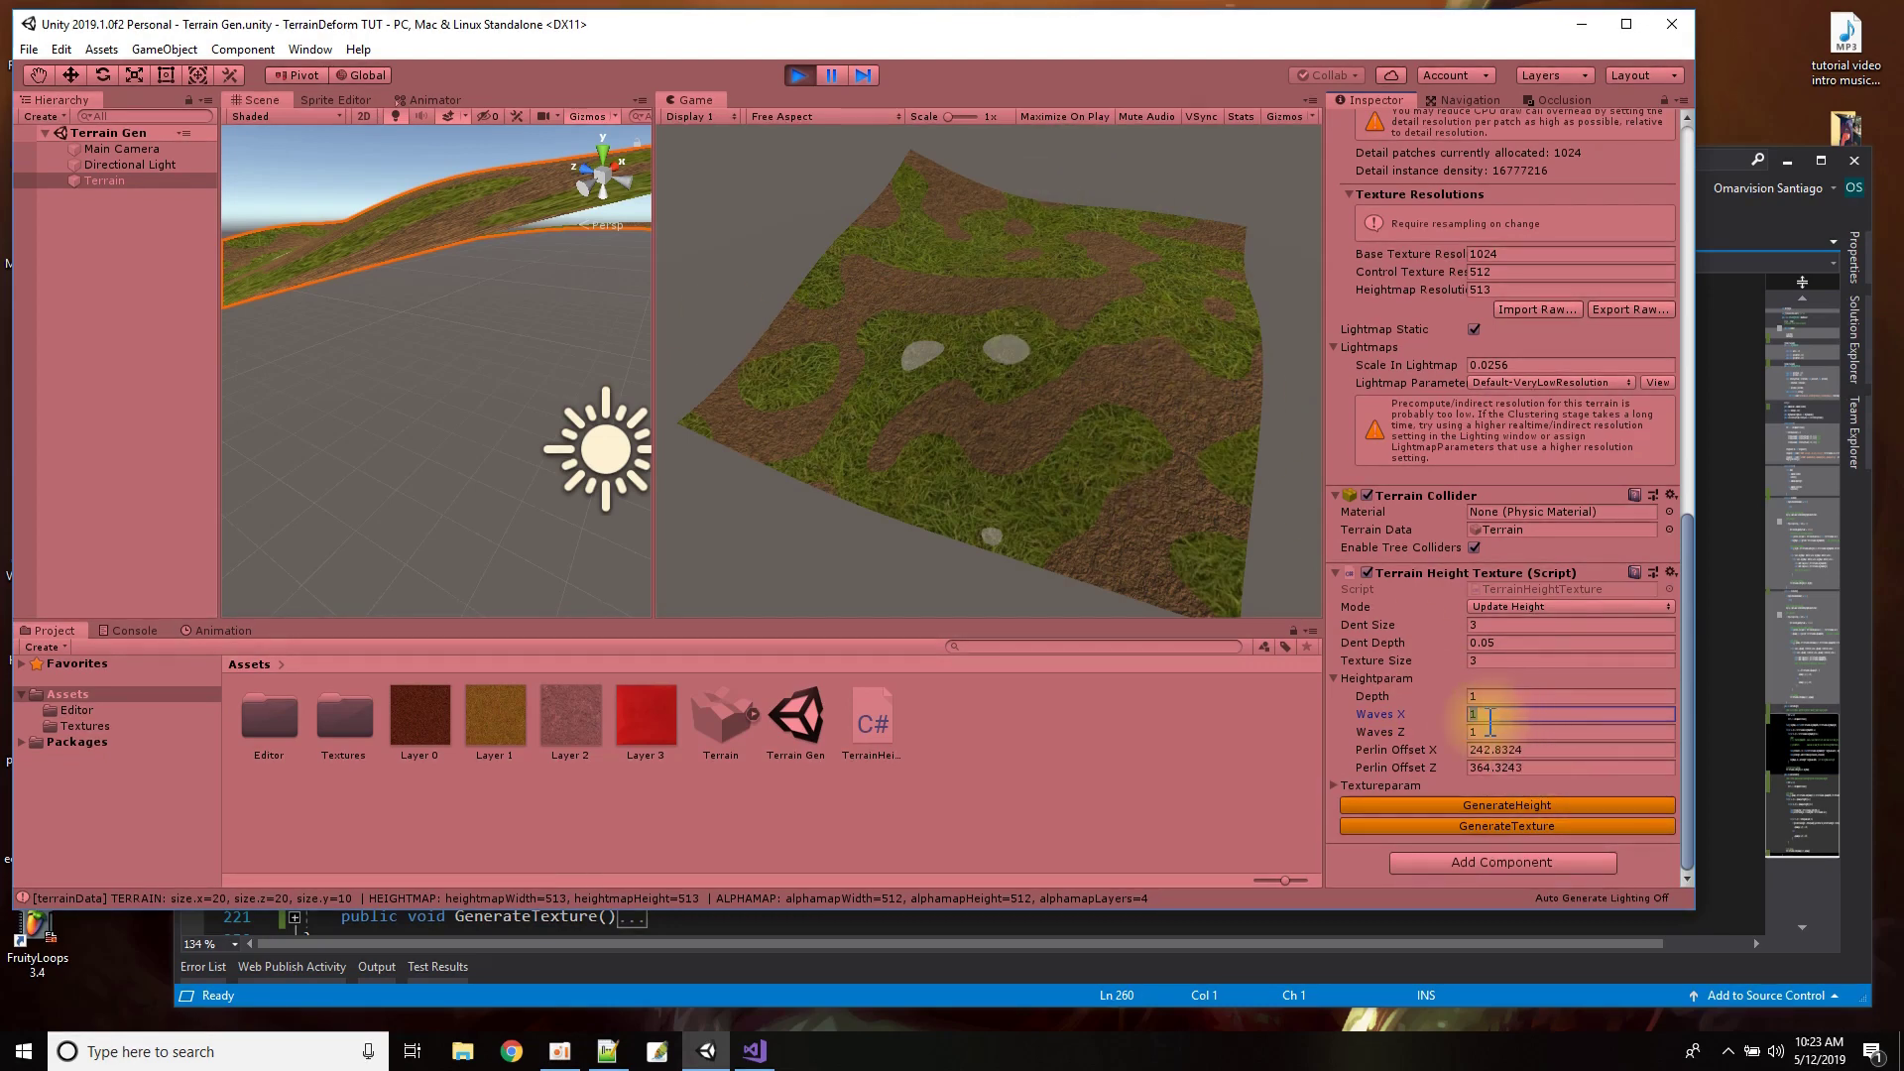
Type and scrub Heightparam to Waves X 9.33, Waves Z 6.63 and Depth 0.7 for rugged hills.
{"action": "type", "text": "2"}
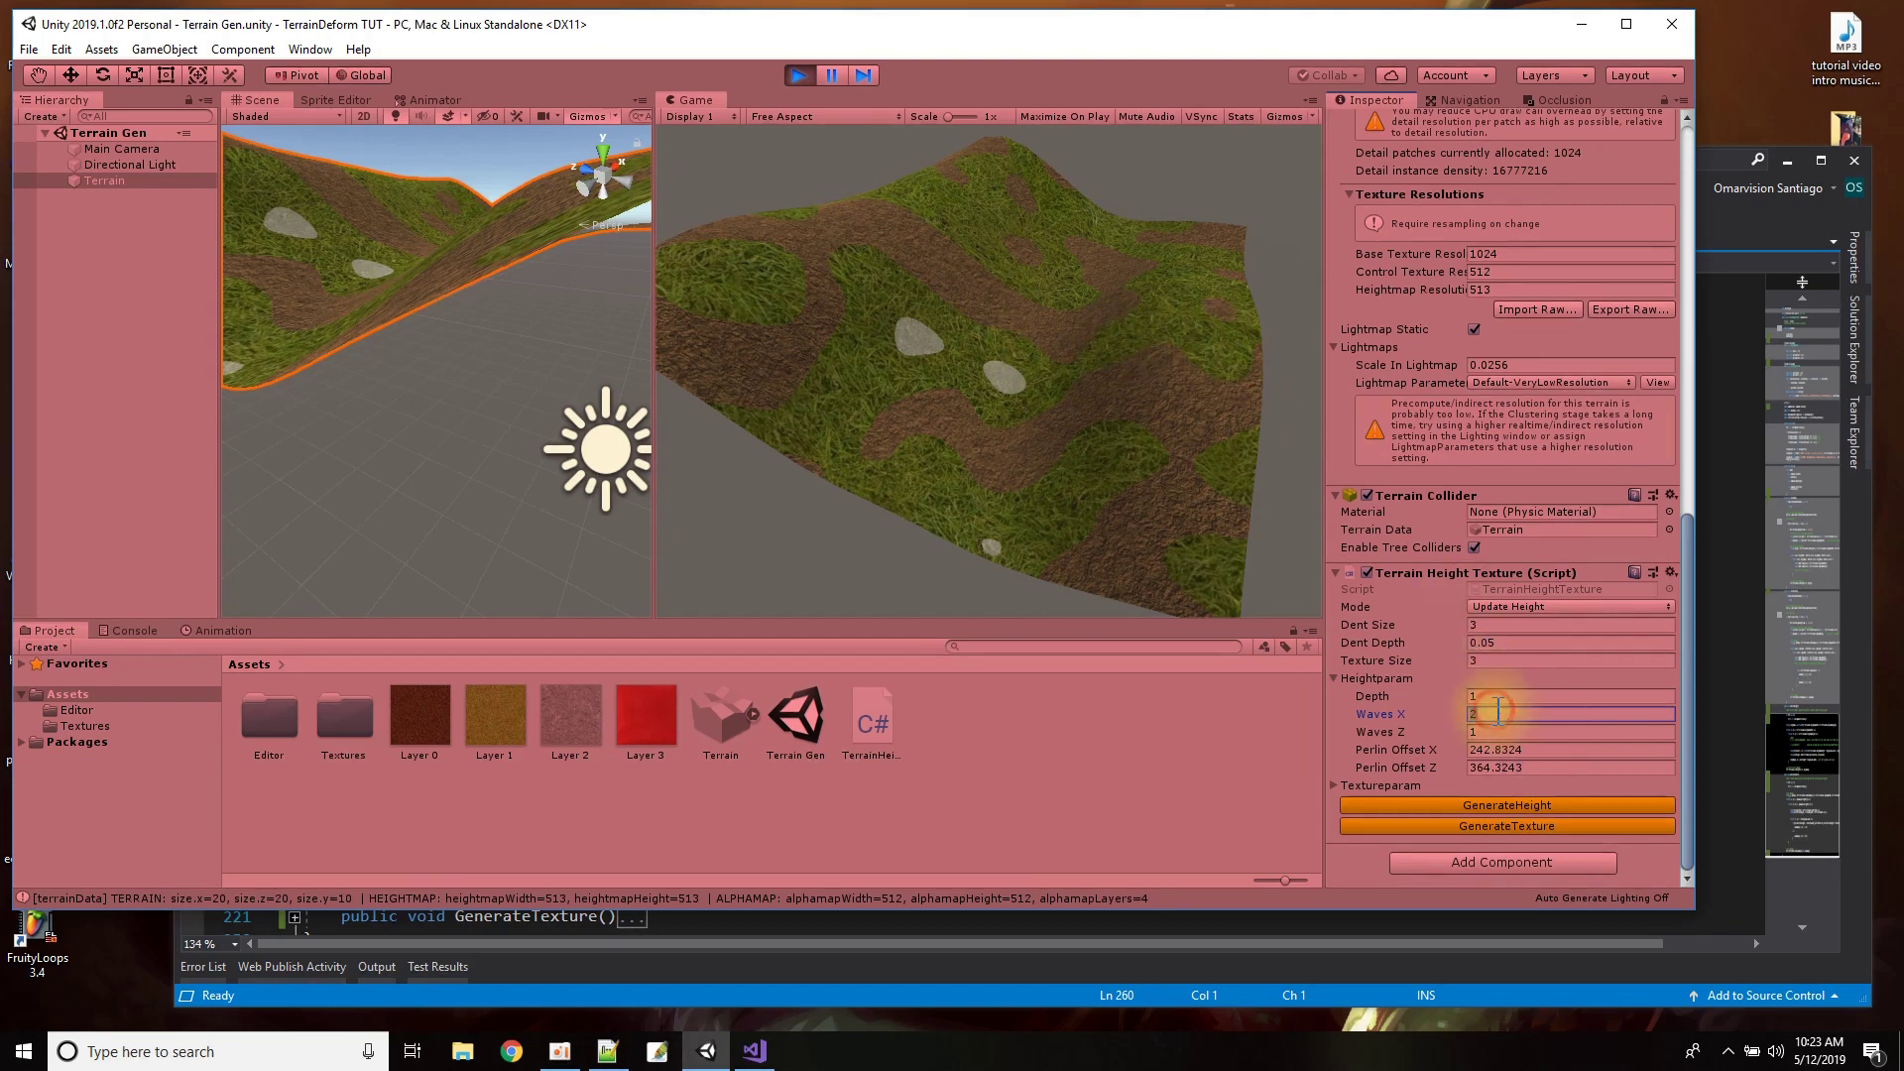
{"action": "type", "text": "3"}
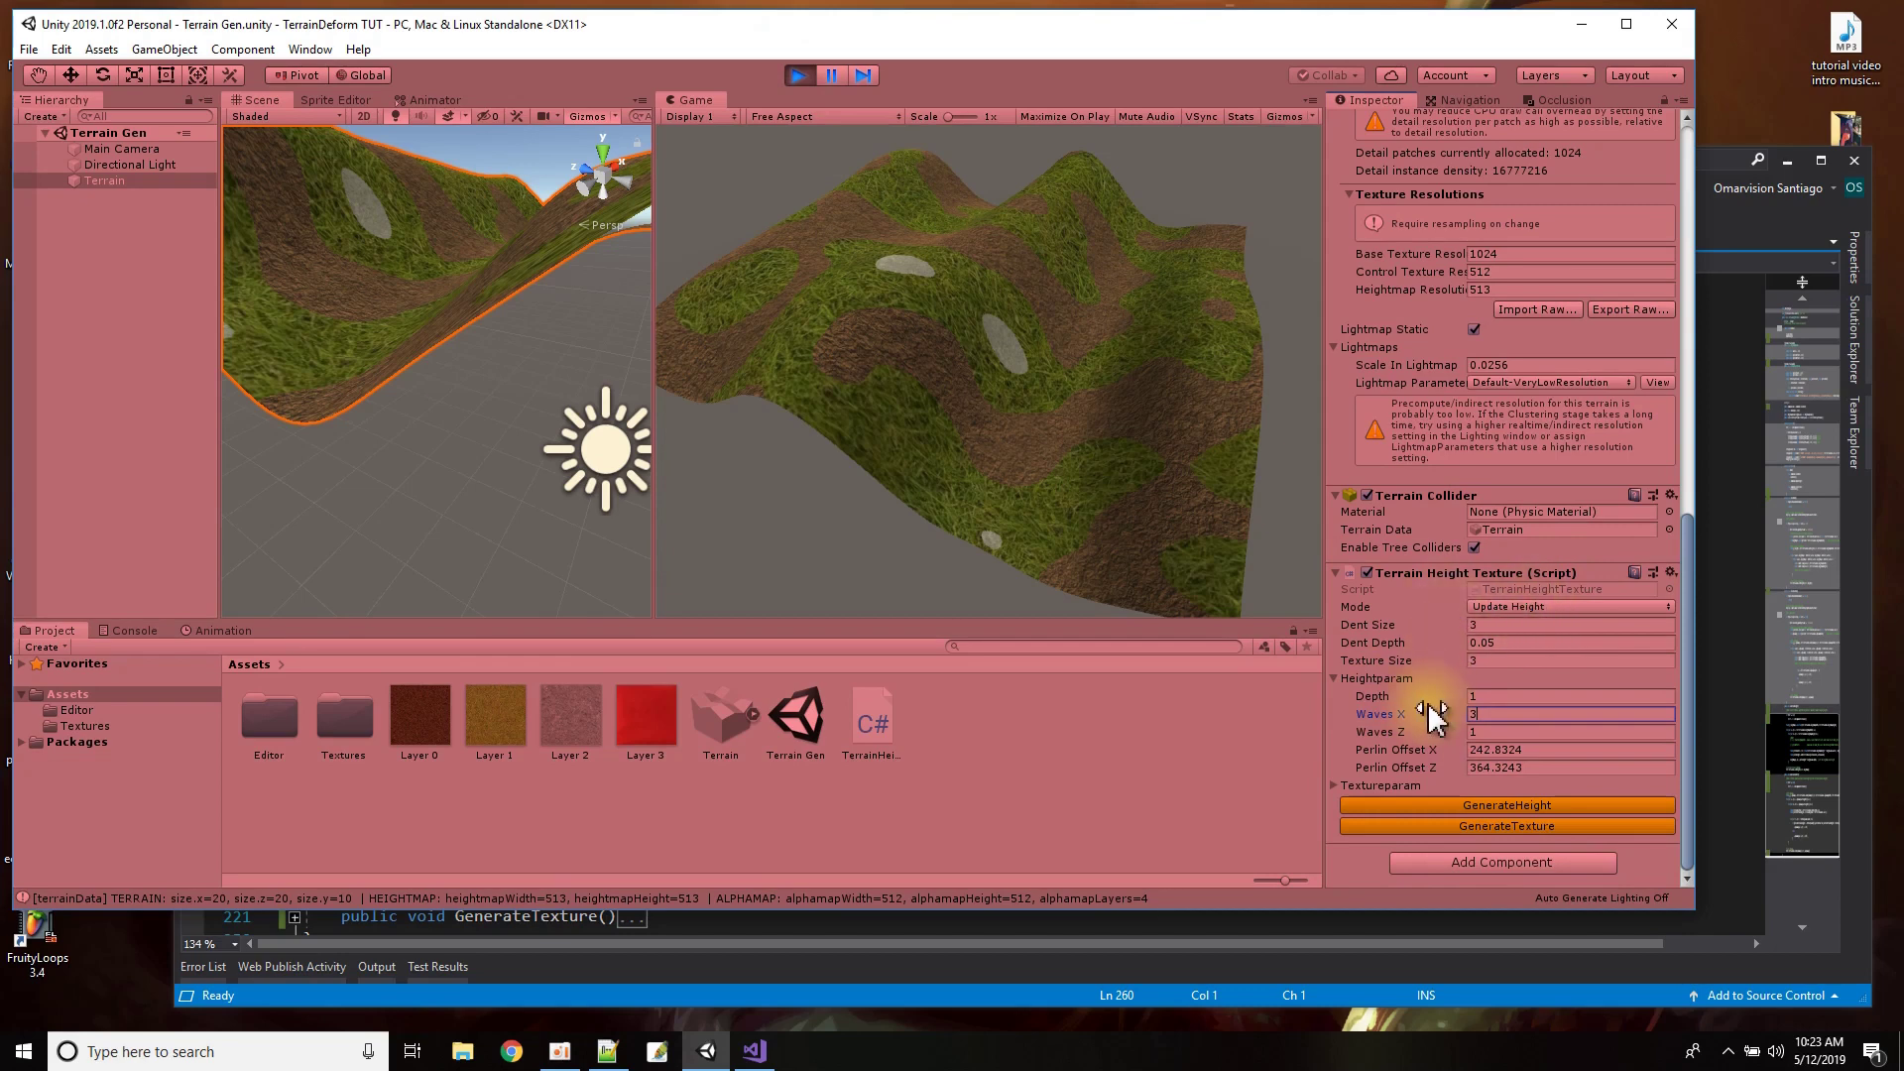
{"action": "left_click_drag", "start_coordinate": [1386, 718], "coordinate": [1594, 731]}
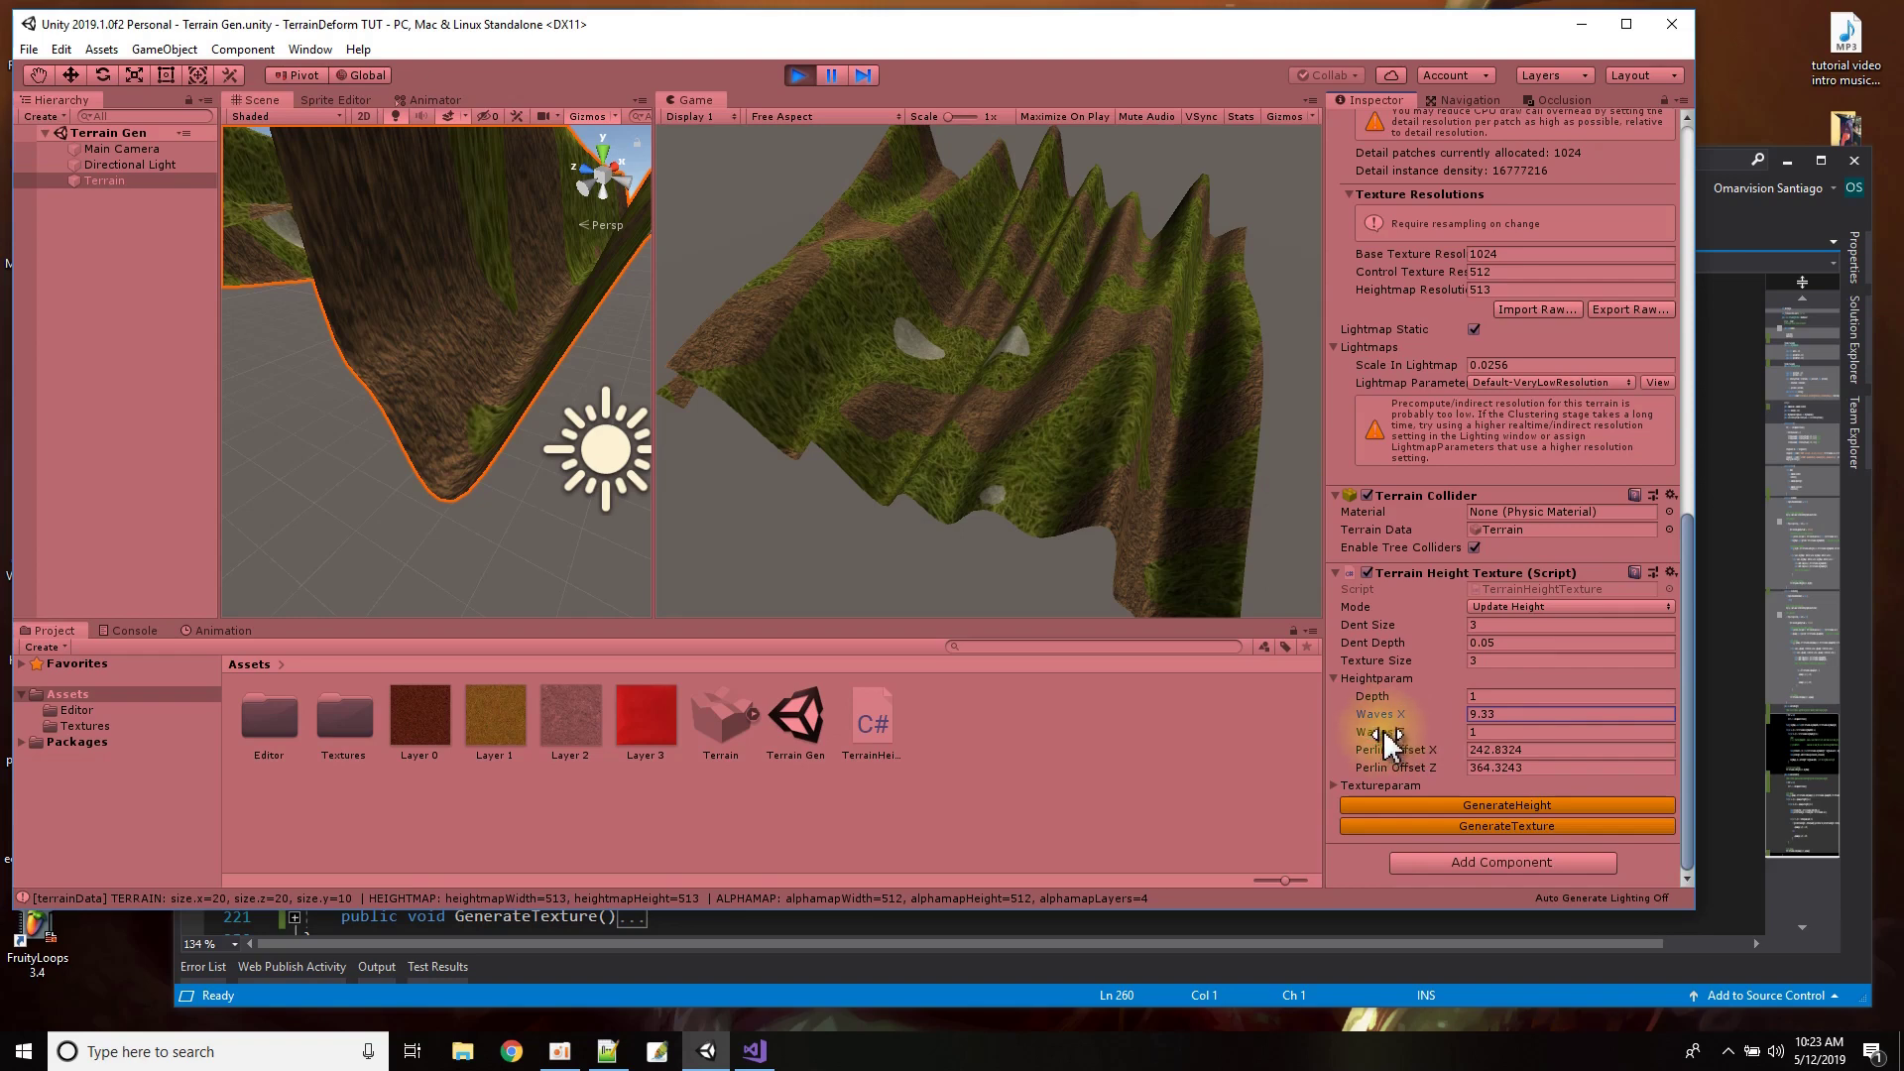
{"action": "left_click_drag", "start_coordinate": [1378, 732], "coordinate": [1495, 753]}
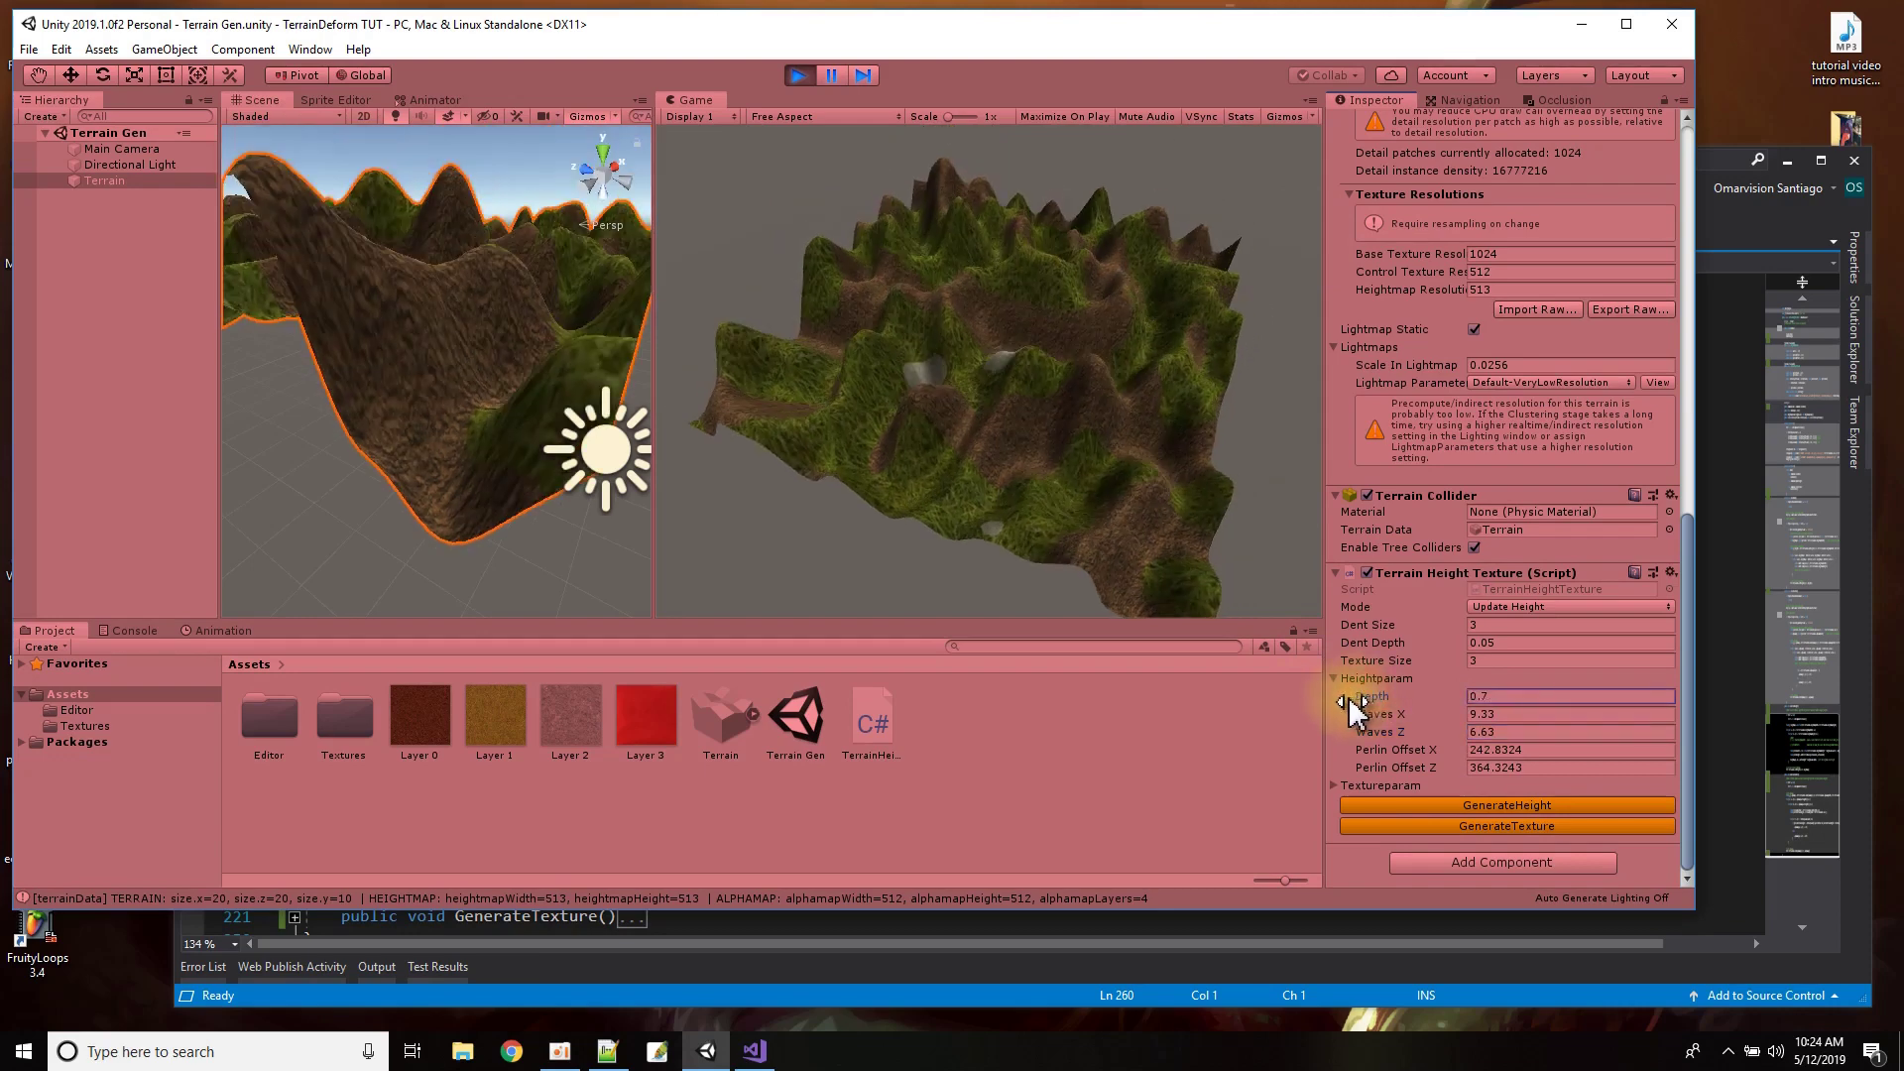
Scrub Depth down to 0.63 and shift Perlin Offset X and Z to move the hills.
{"action": "left_click_drag", "start_coordinate": [1366, 700], "coordinate": [1352, 710]}
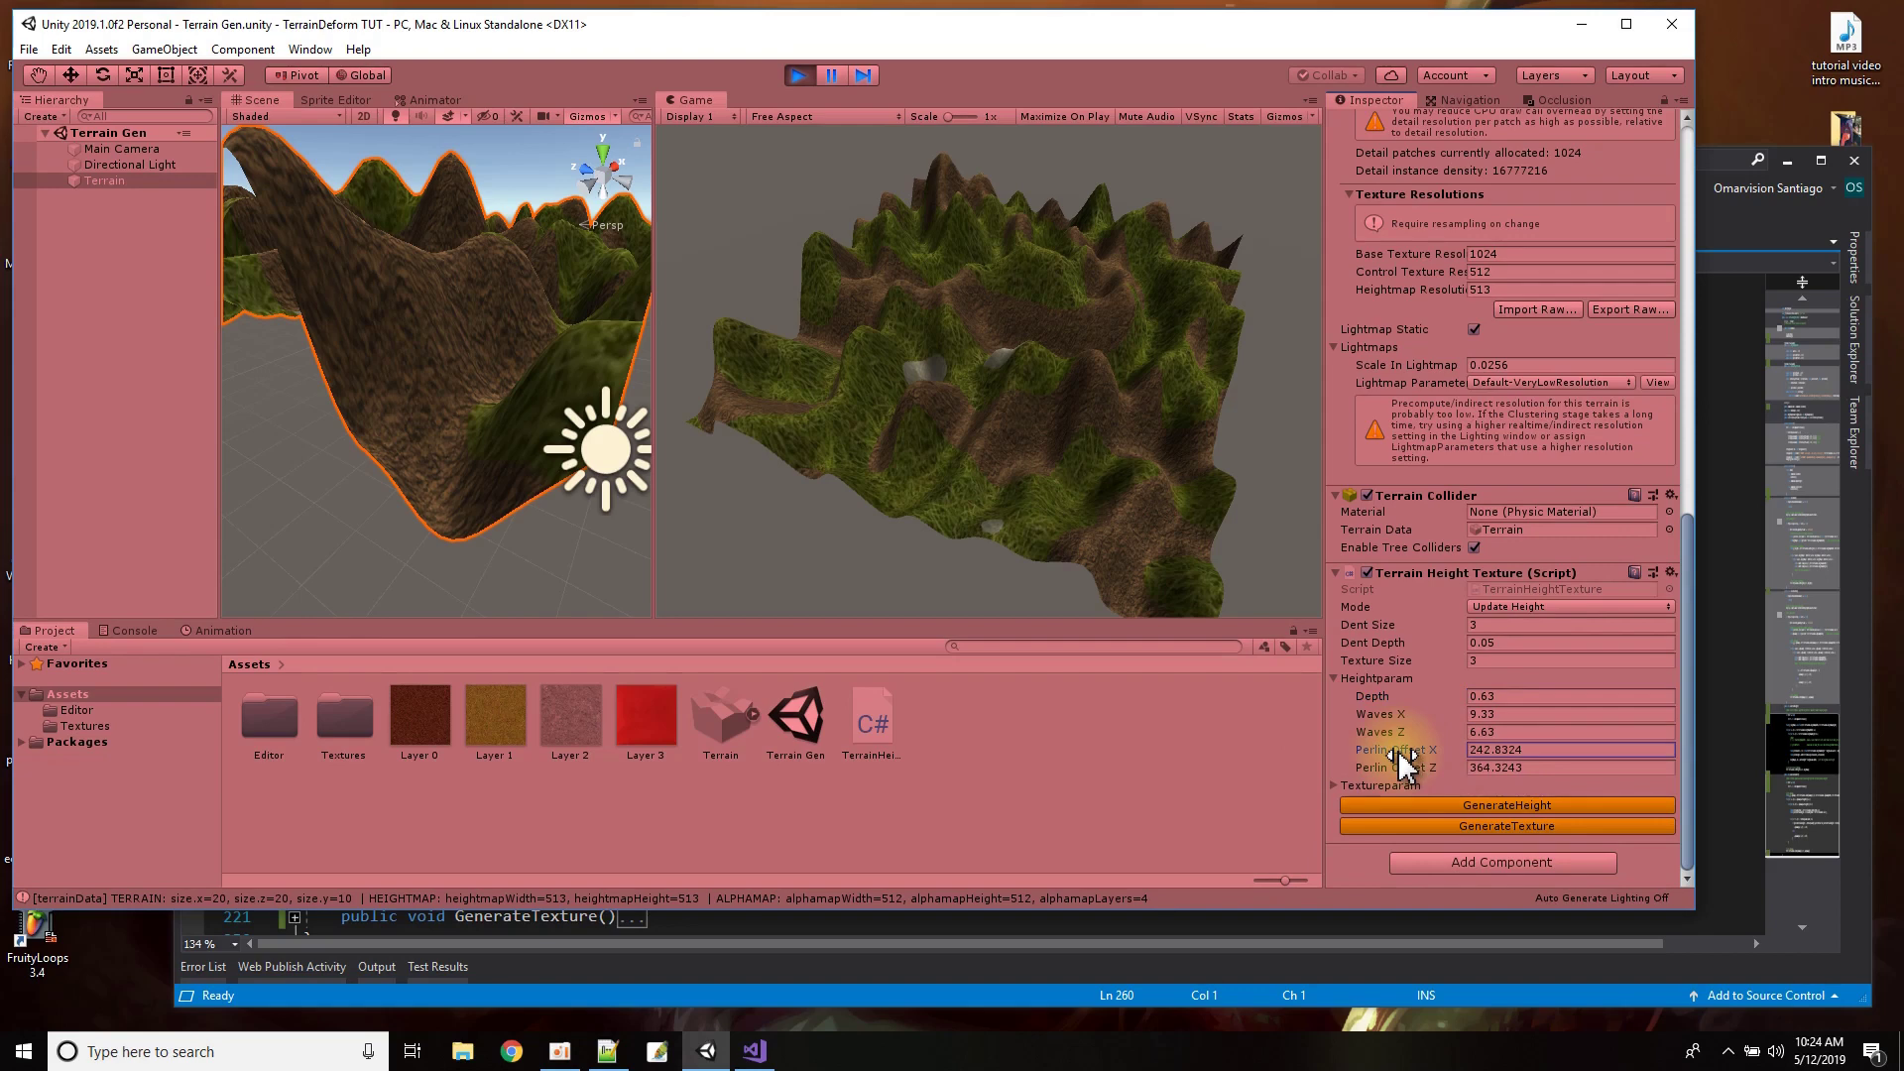
{"action": "left_click_drag", "start_coordinate": [1404, 754], "coordinate": [1577, 750]}
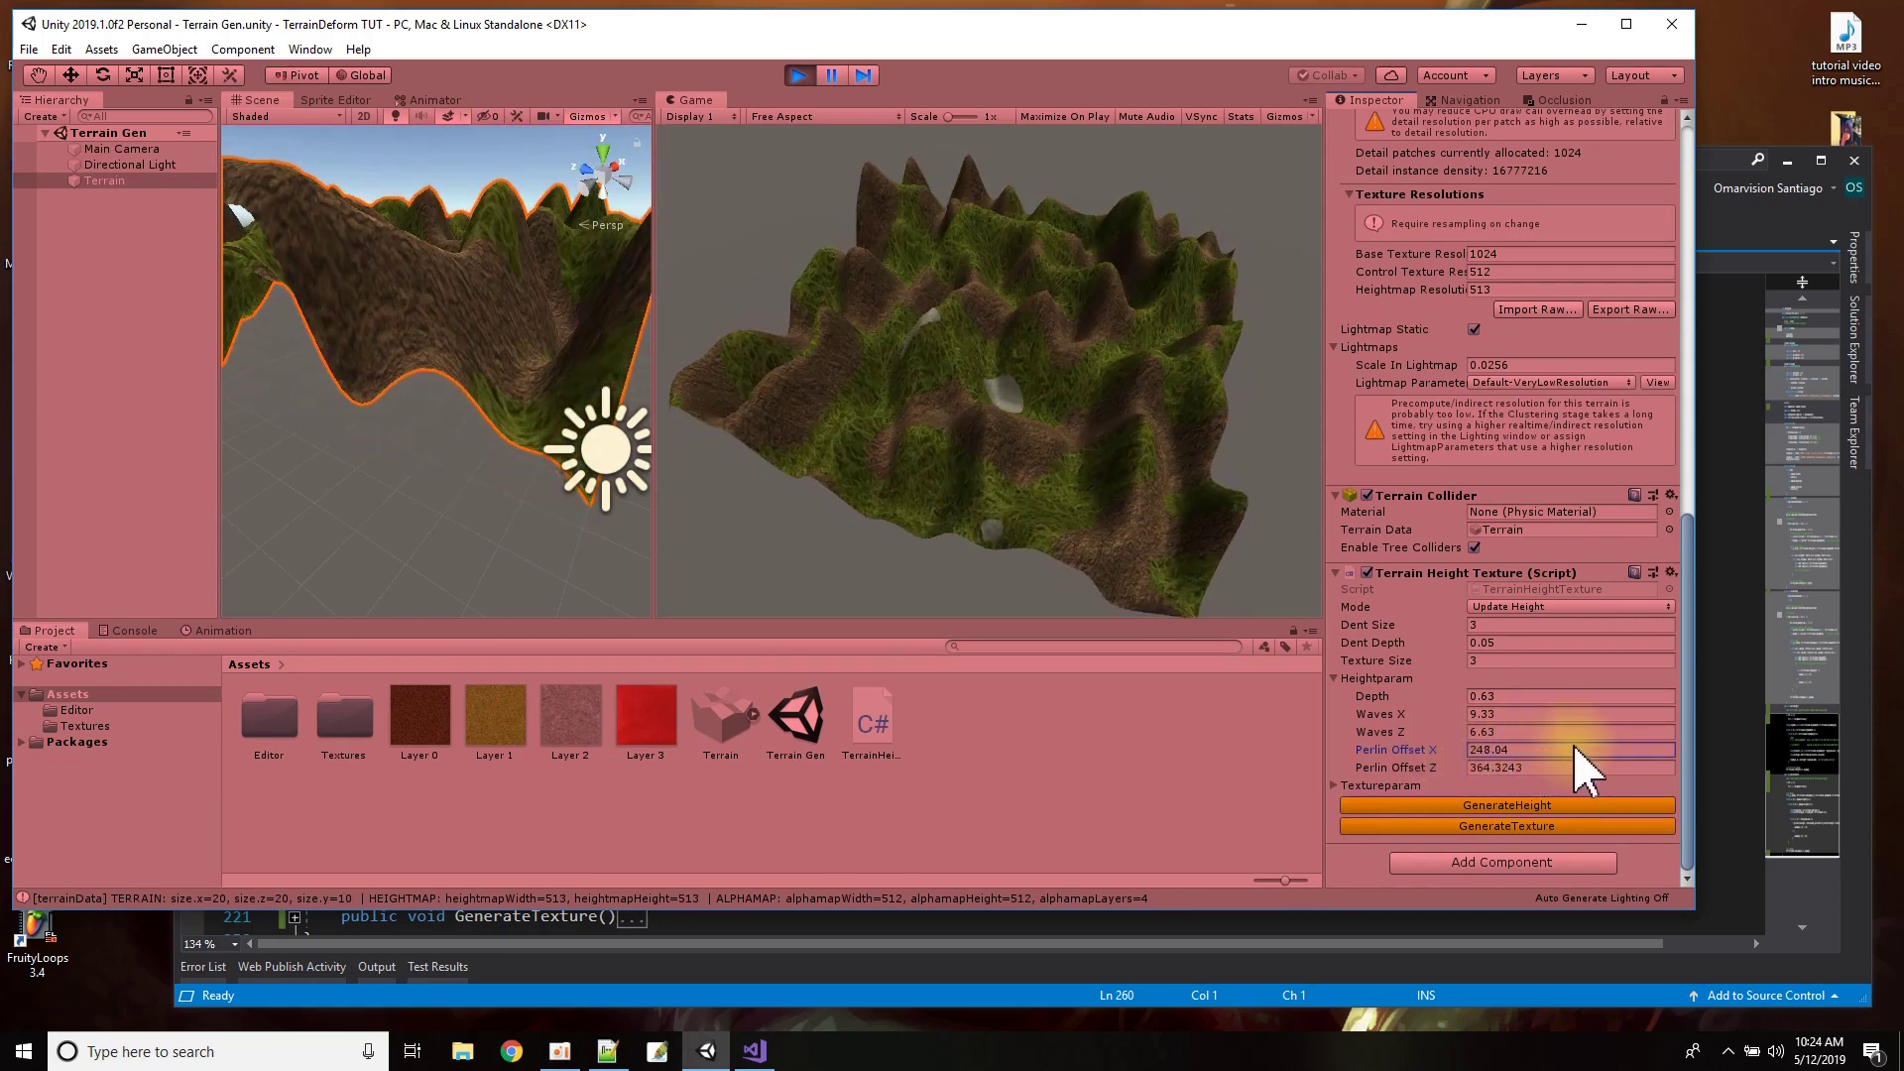
{"action": "left_click", "coordinate": [1425, 763]}
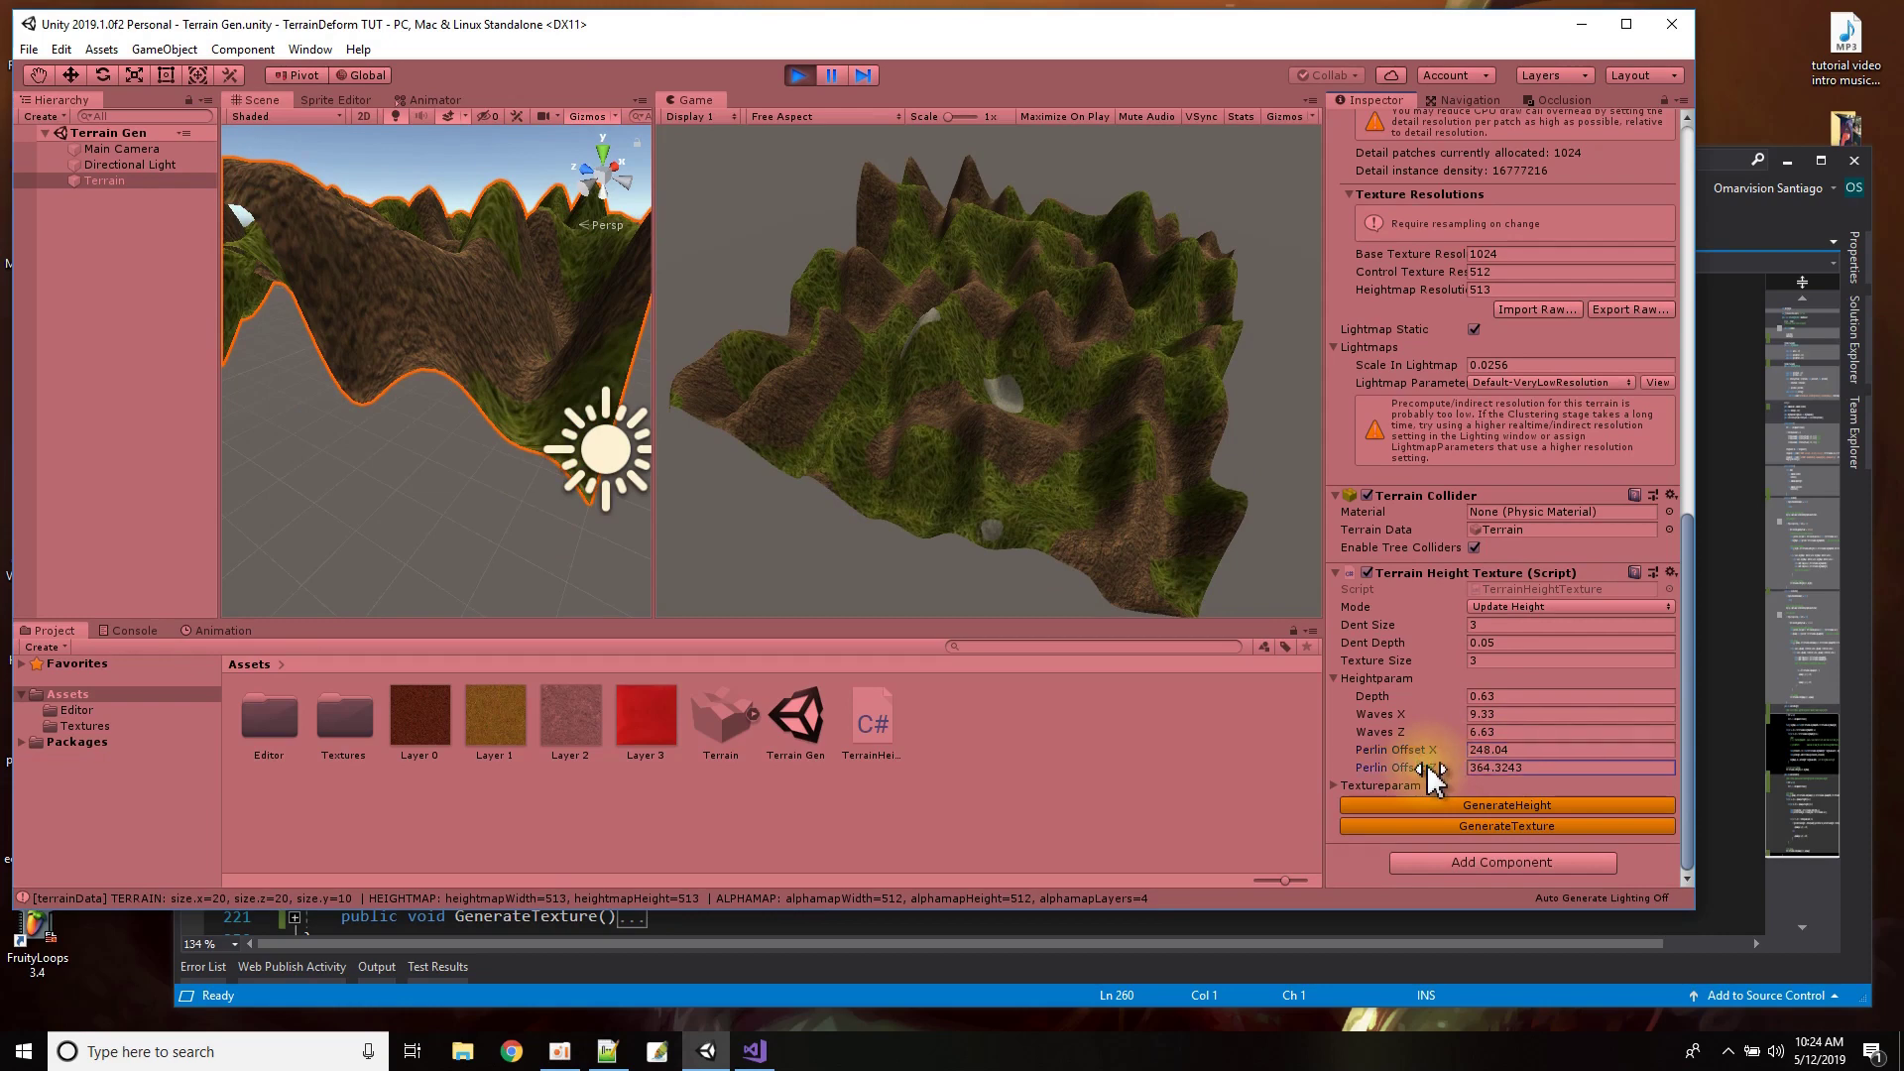
{"action": "left_click_drag", "start_coordinate": [1426, 766], "coordinate": [1424, 771]}
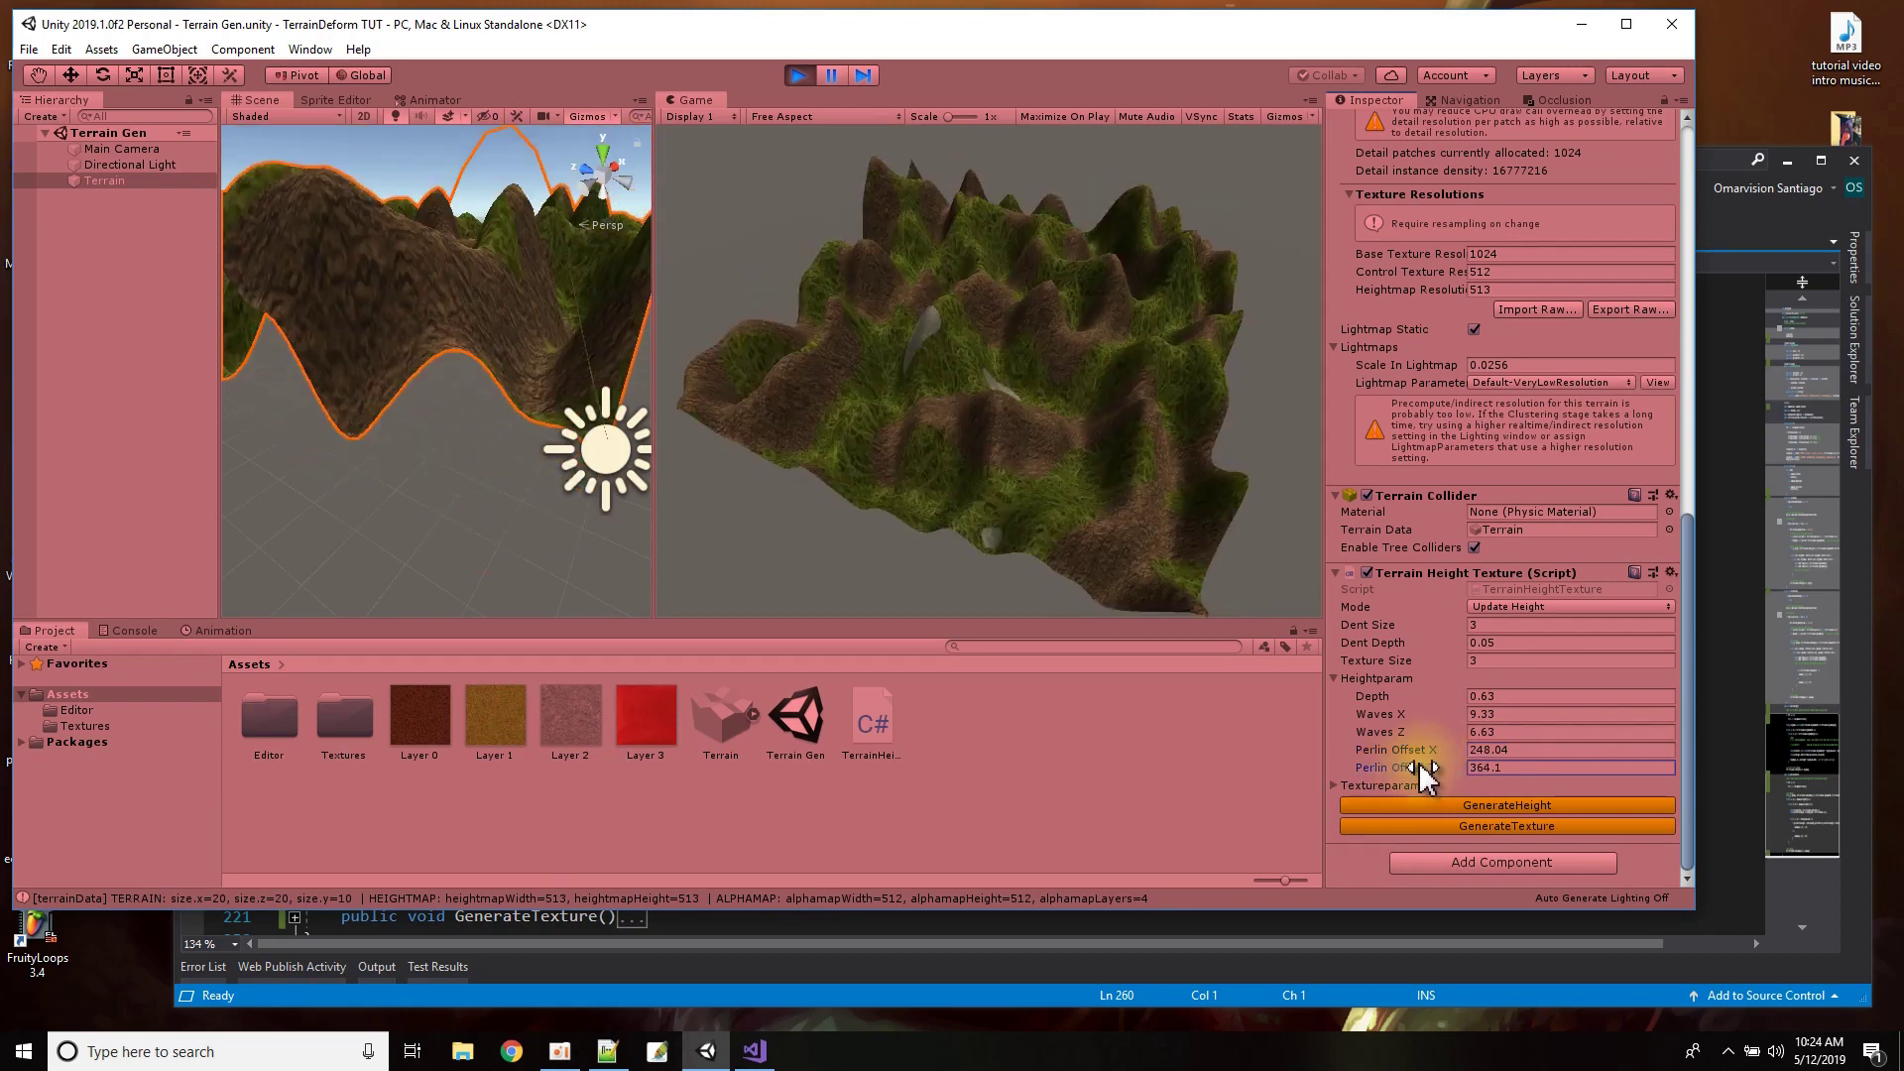
{"action": "left_click_drag", "start_coordinate": [1425, 774], "coordinate": [1413, 775]}
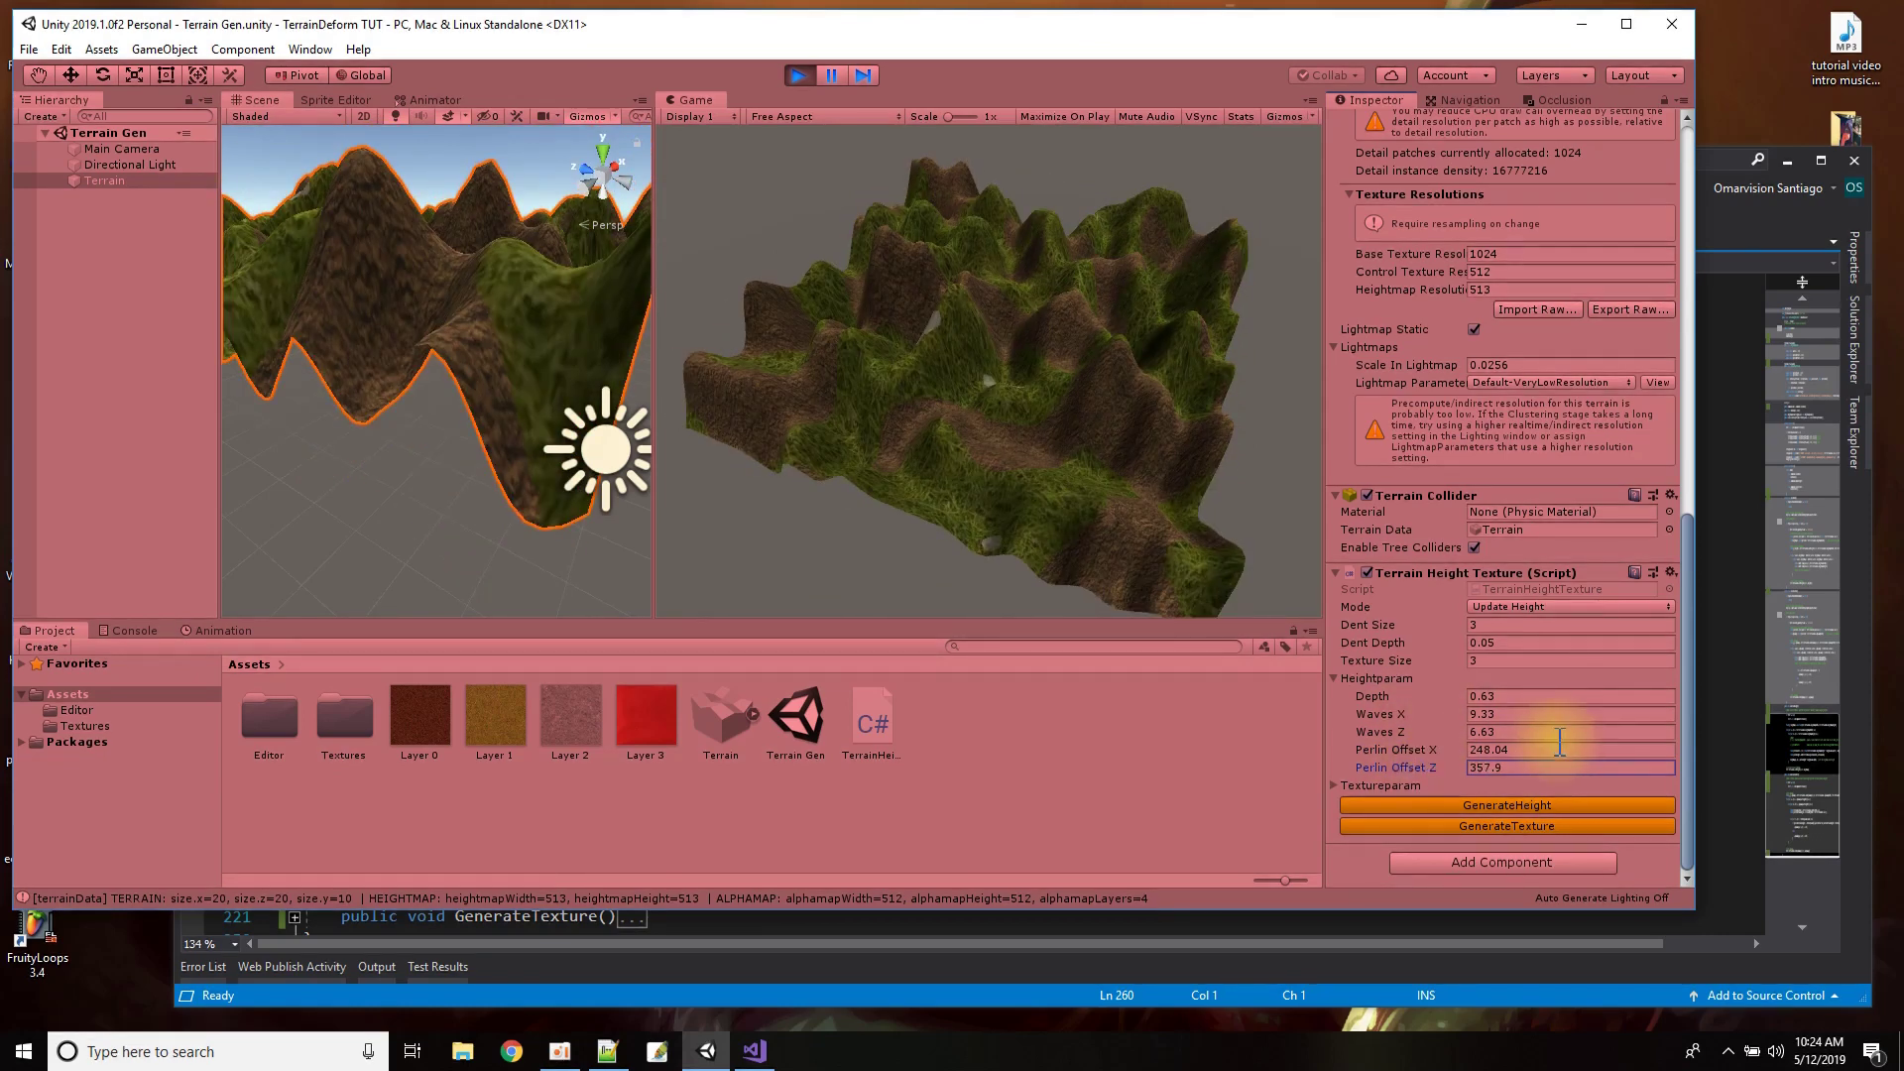
Set both Perlin offsets to 0 and exit Play mode.
{"action": "type", "text": "0"}
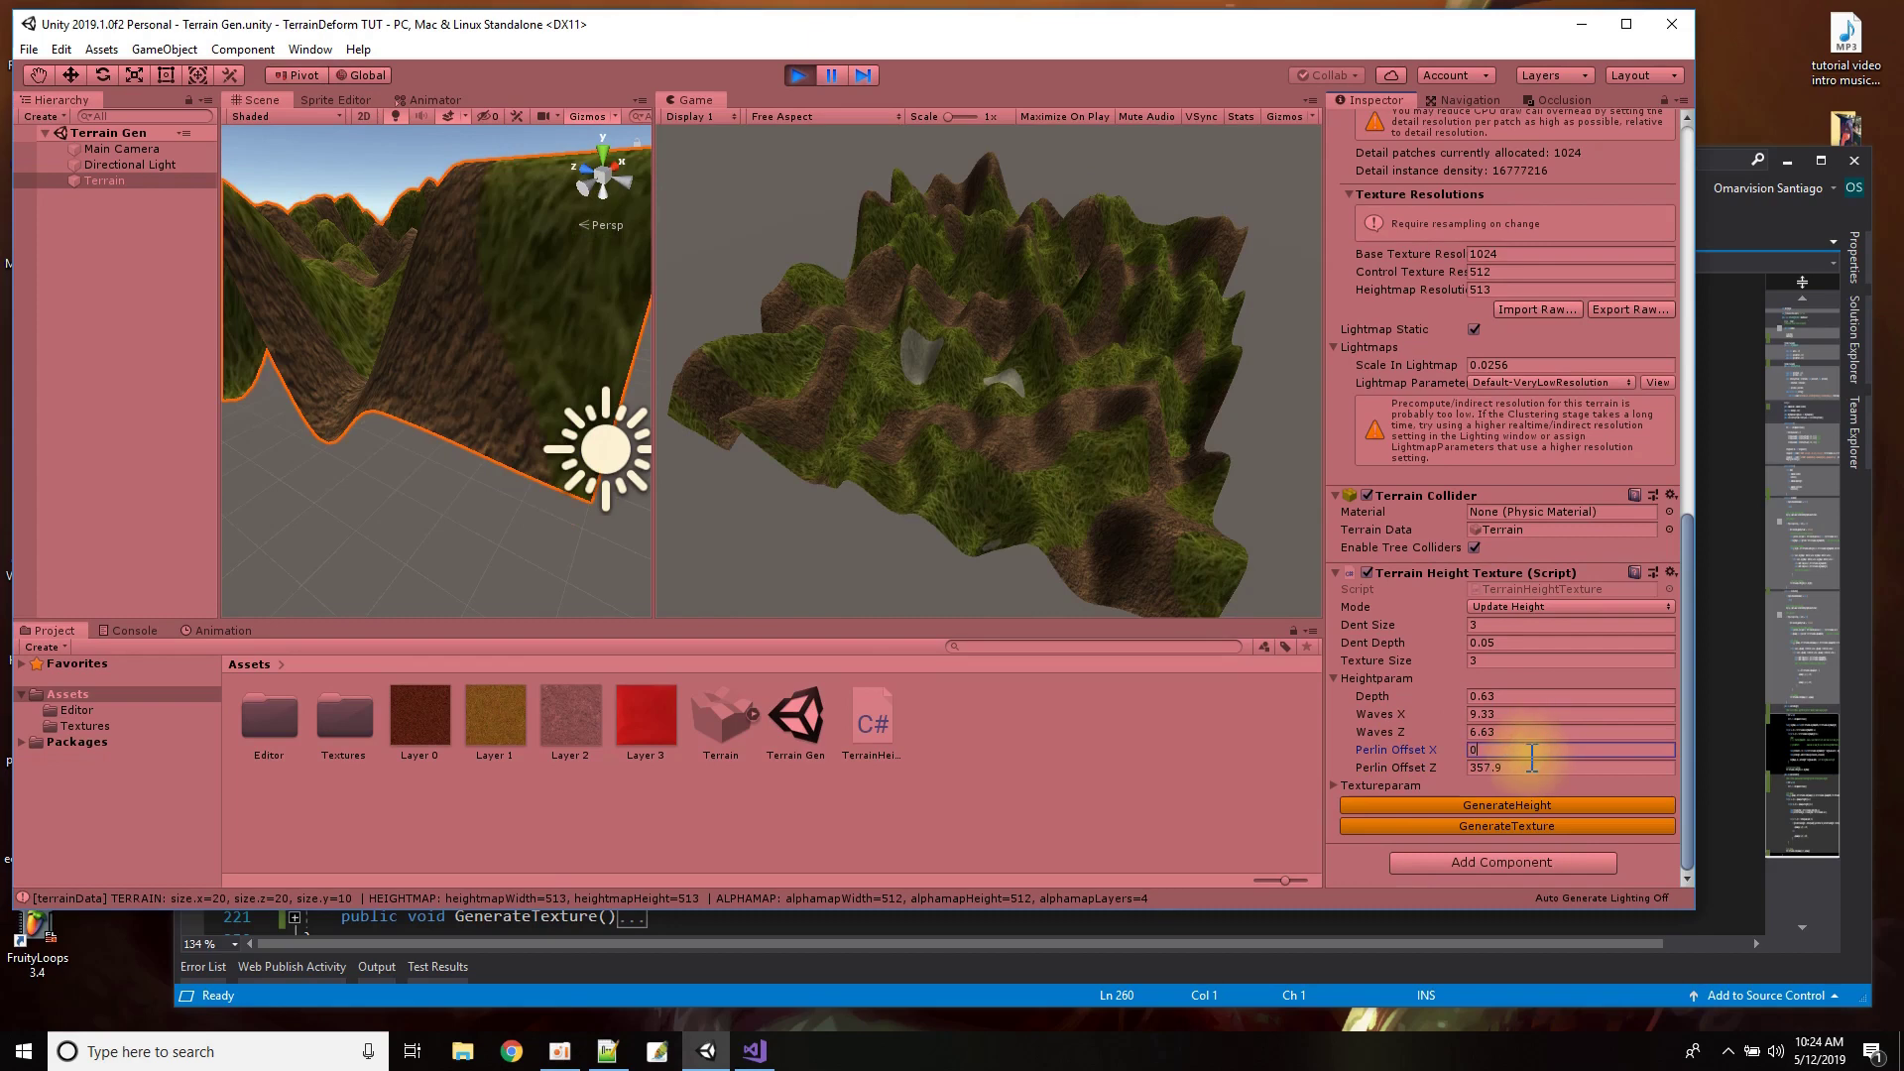
{"action": "left_click", "coordinate": [1530, 770]}
{"action": "type", "text": "0"}
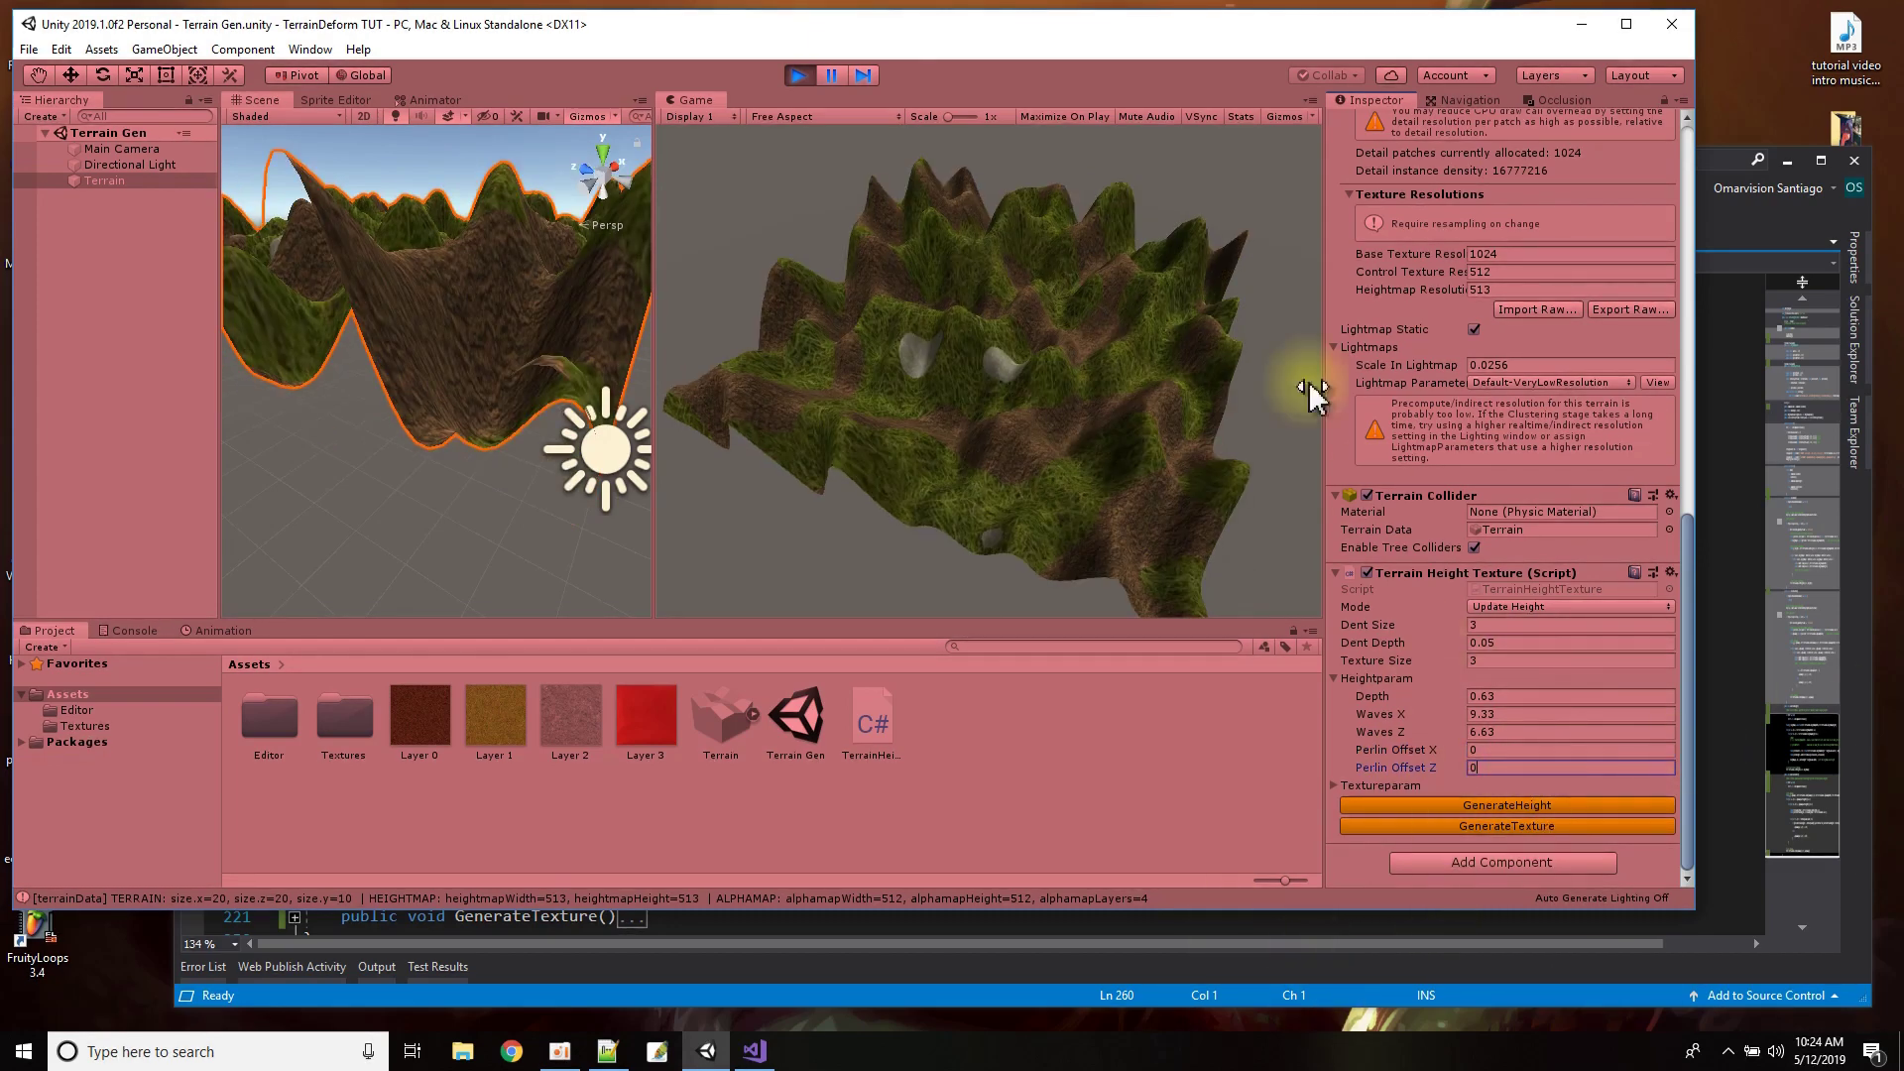
{"action": "left_click", "coordinate": [803, 76]}
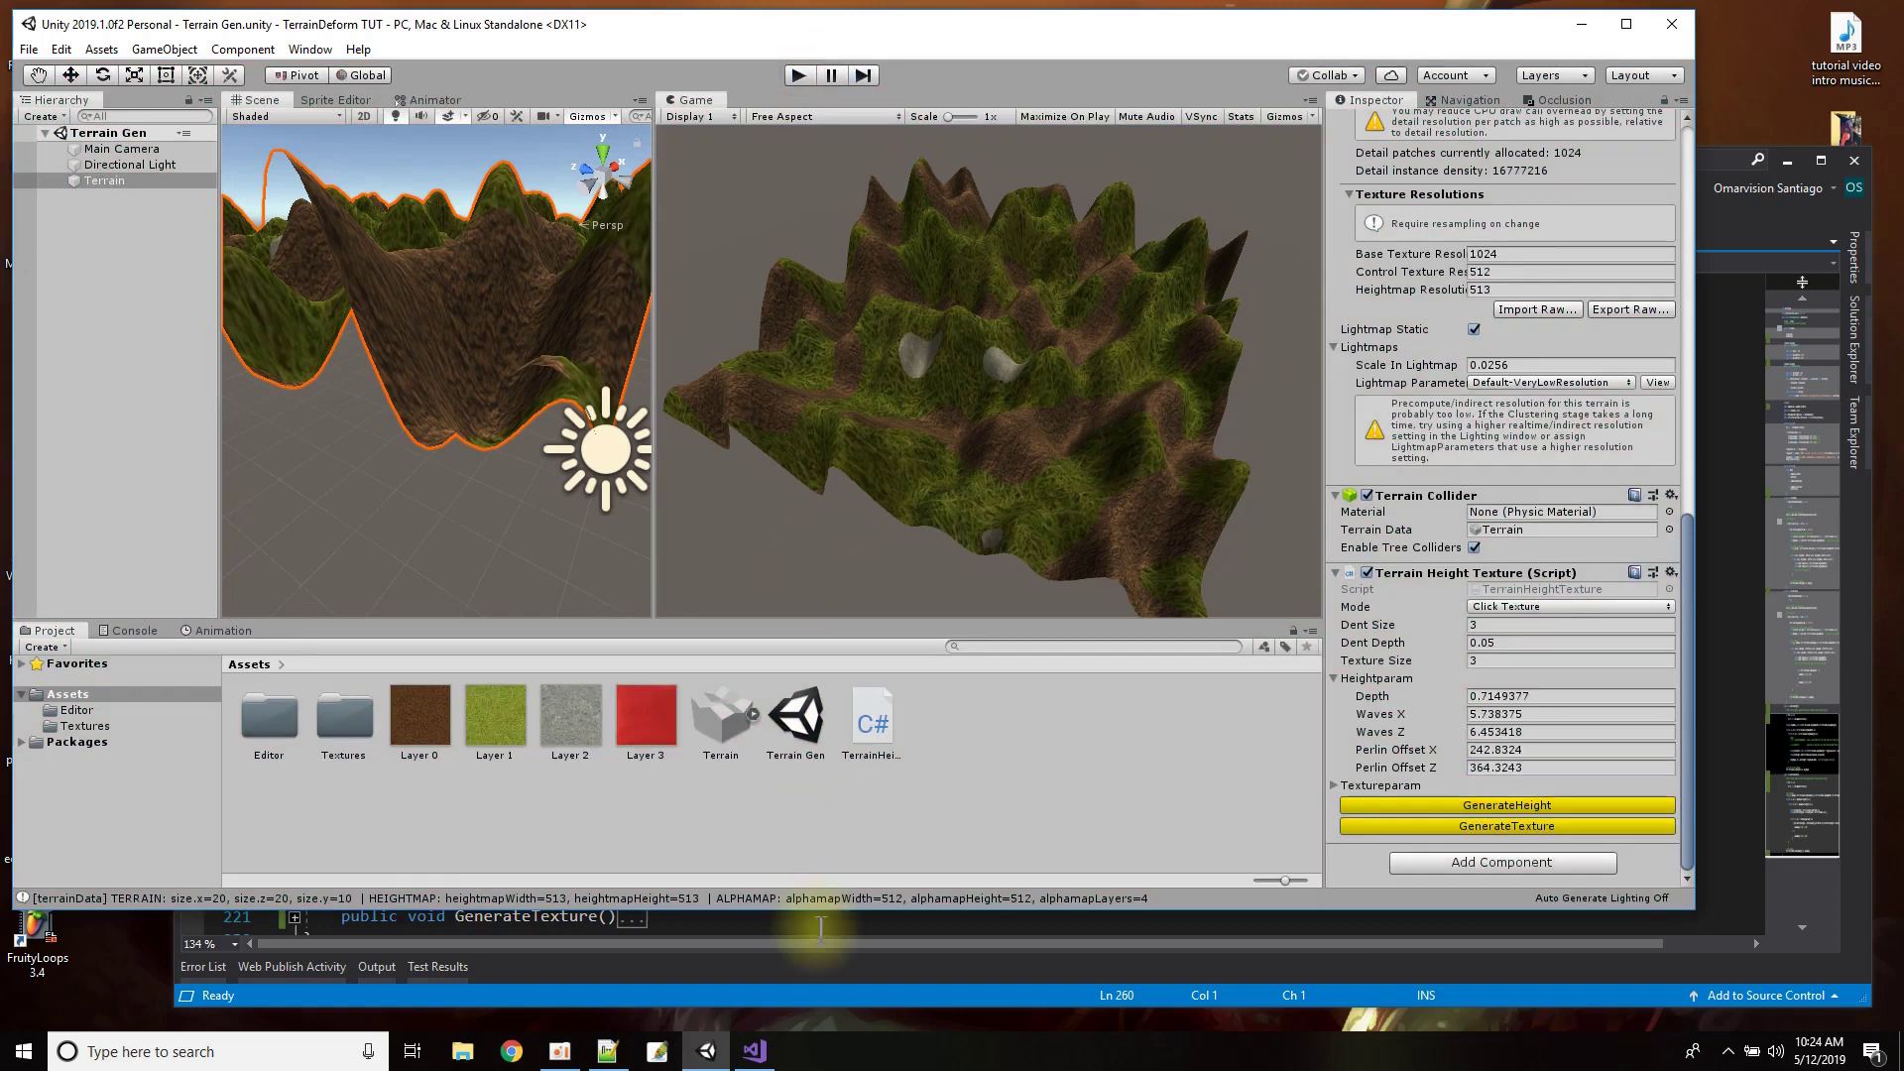
Bring Visual Studio forward showing the GenerateHeight() method in TerrainHeightTexture.cs.
{"action": "left_click", "coordinate": [838, 994]}
{"action": "scroll", "coordinate": [683, 519], "scroll_direction": "up", "scroll_amount": 3}
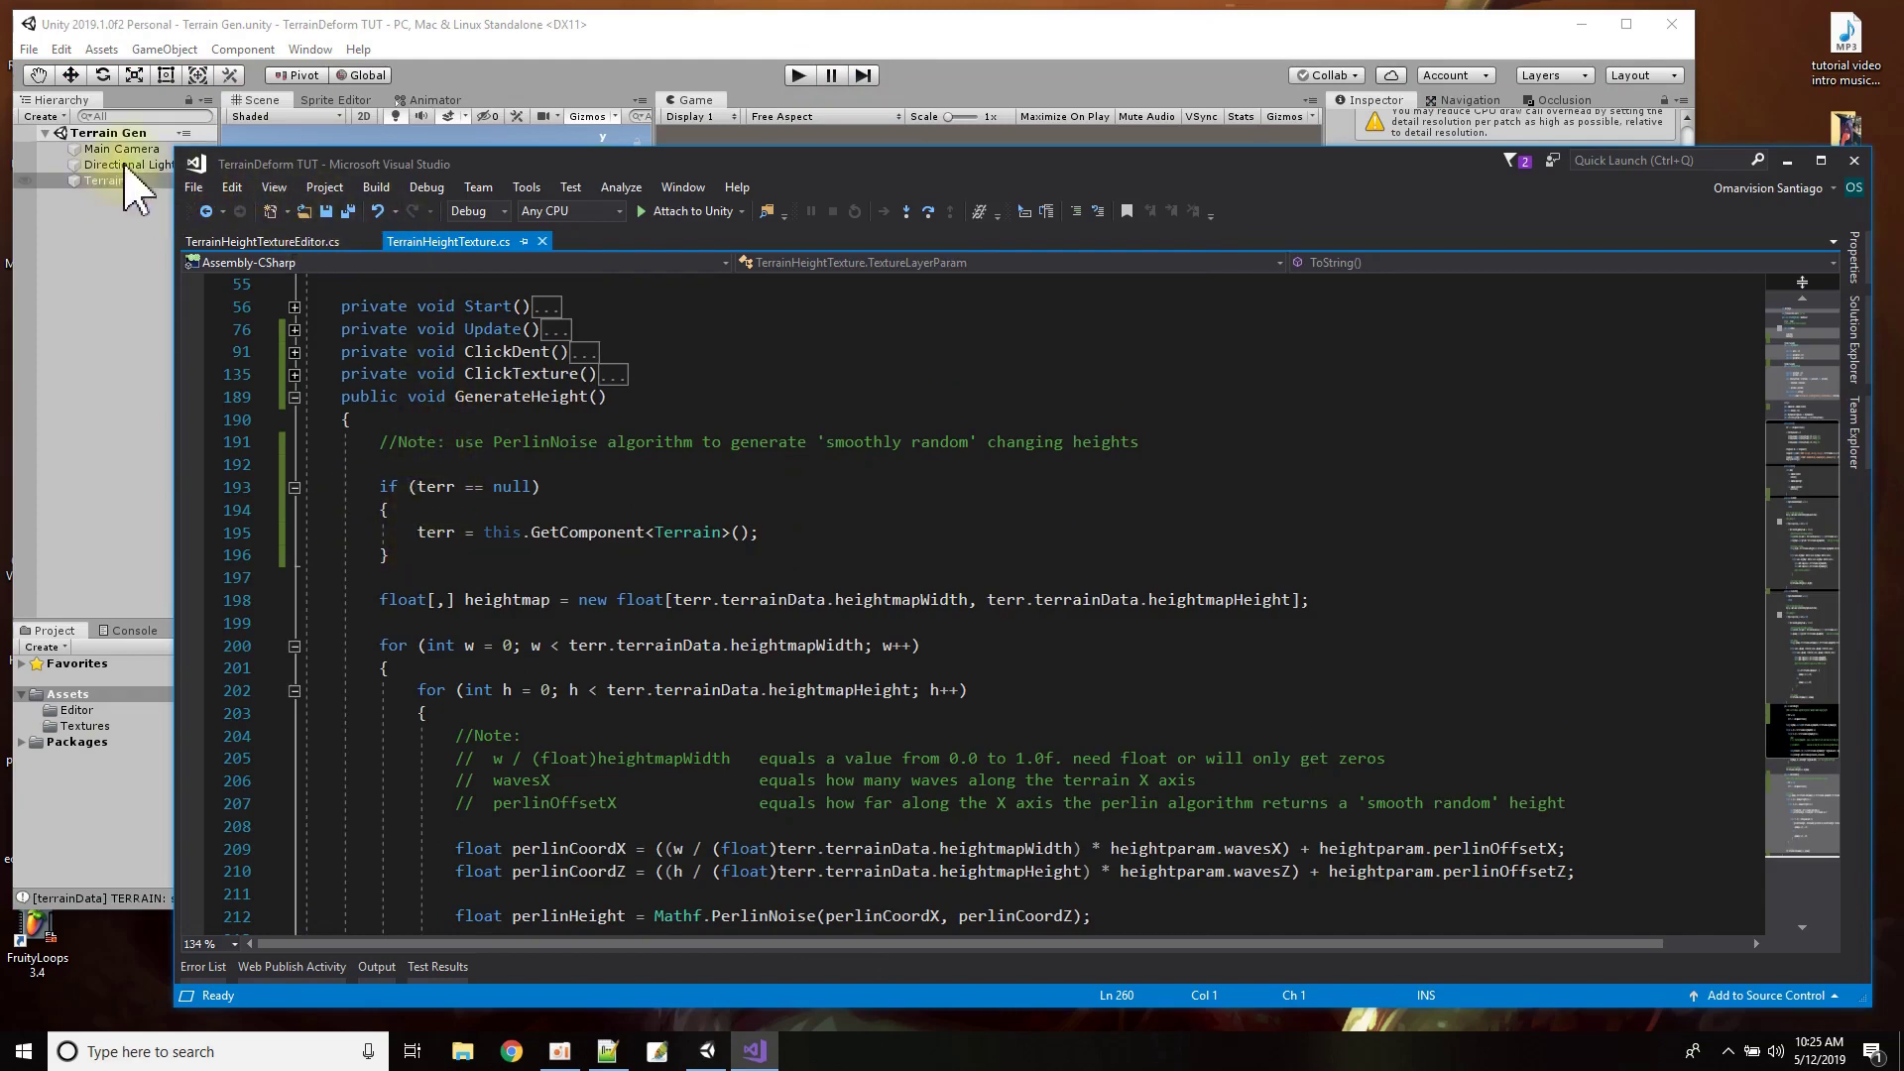
Select lines 193–196, the if (terr == null) block that fetches the Terrain component.
{"action": "left_click", "coordinate": [349, 26]}
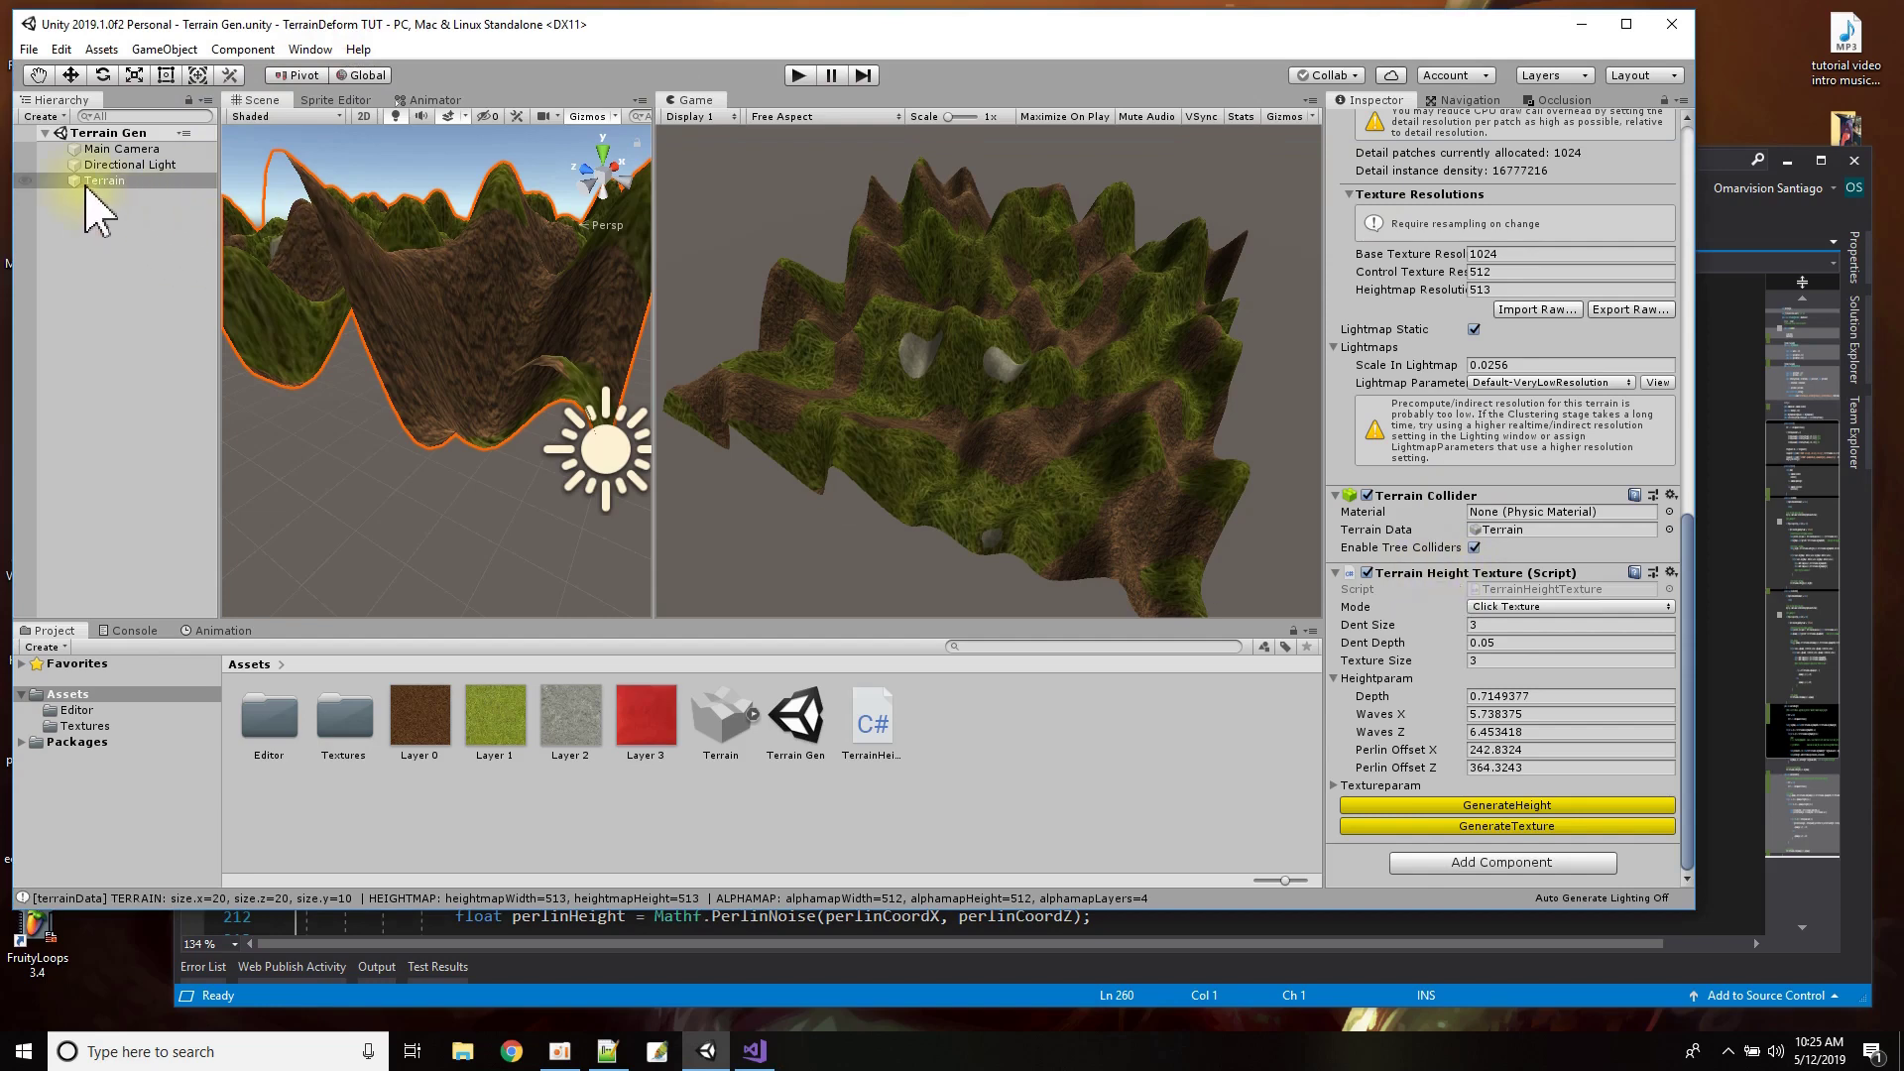
{"action": "left_click", "coordinate": [513, 1002]}
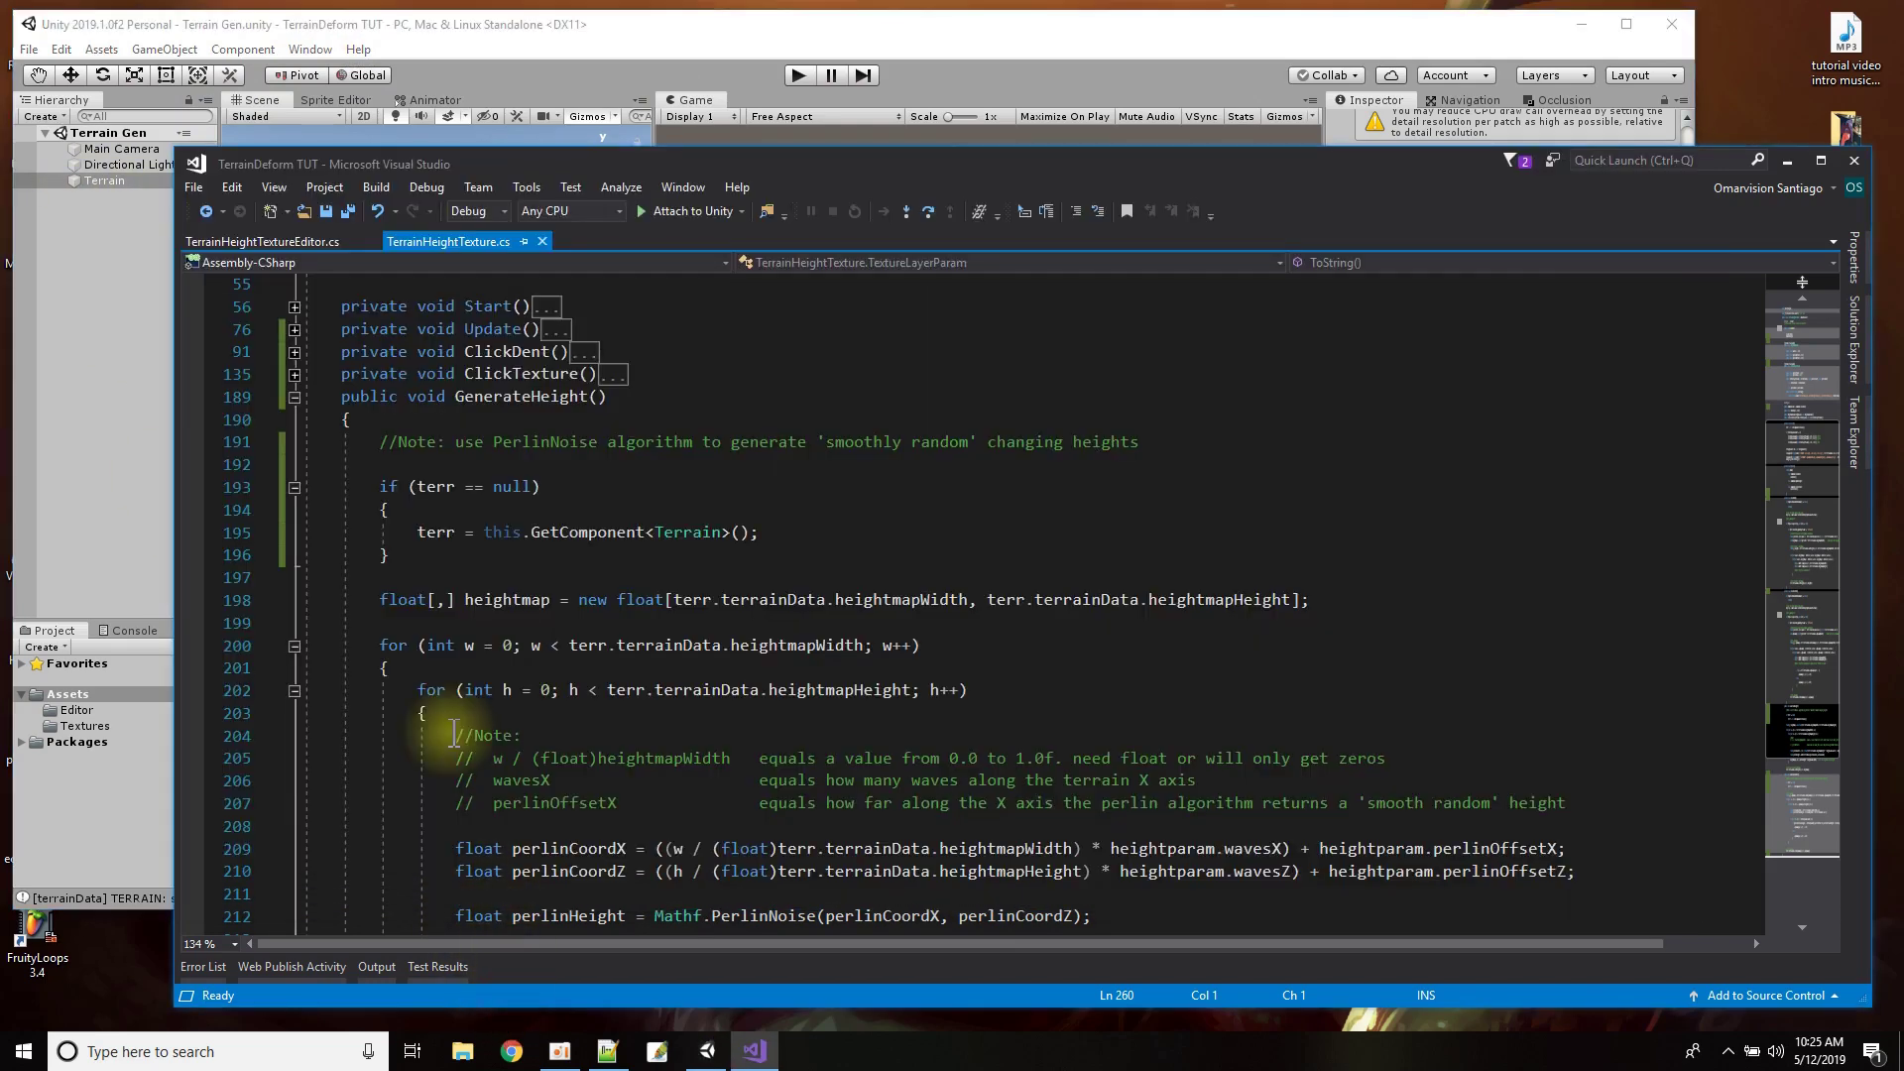
{"action": "scroll", "coordinate": [456, 501], "scroll_direction": "up", "scroll_amount": 9}
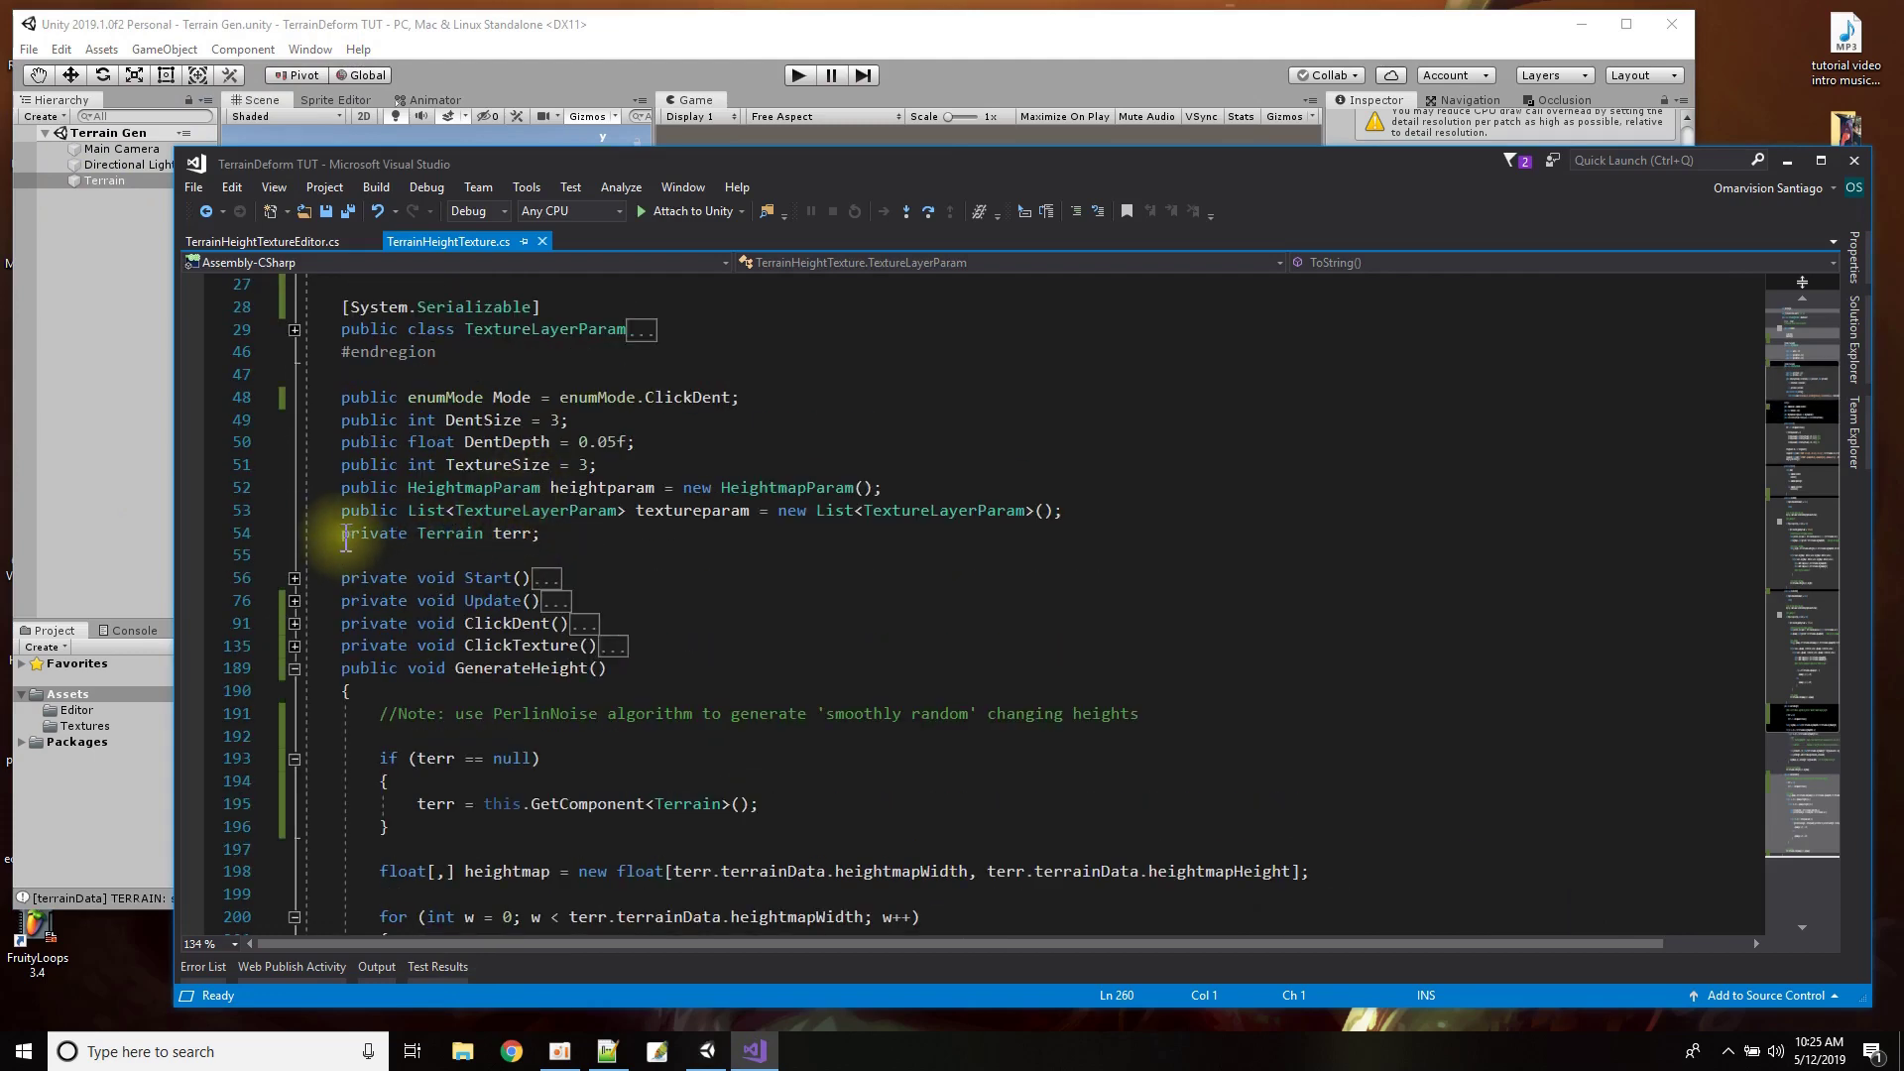
{"action": "scroll", "coordinate": [480, 536], "scroll_direction": "down", "scroll_amount": 7}
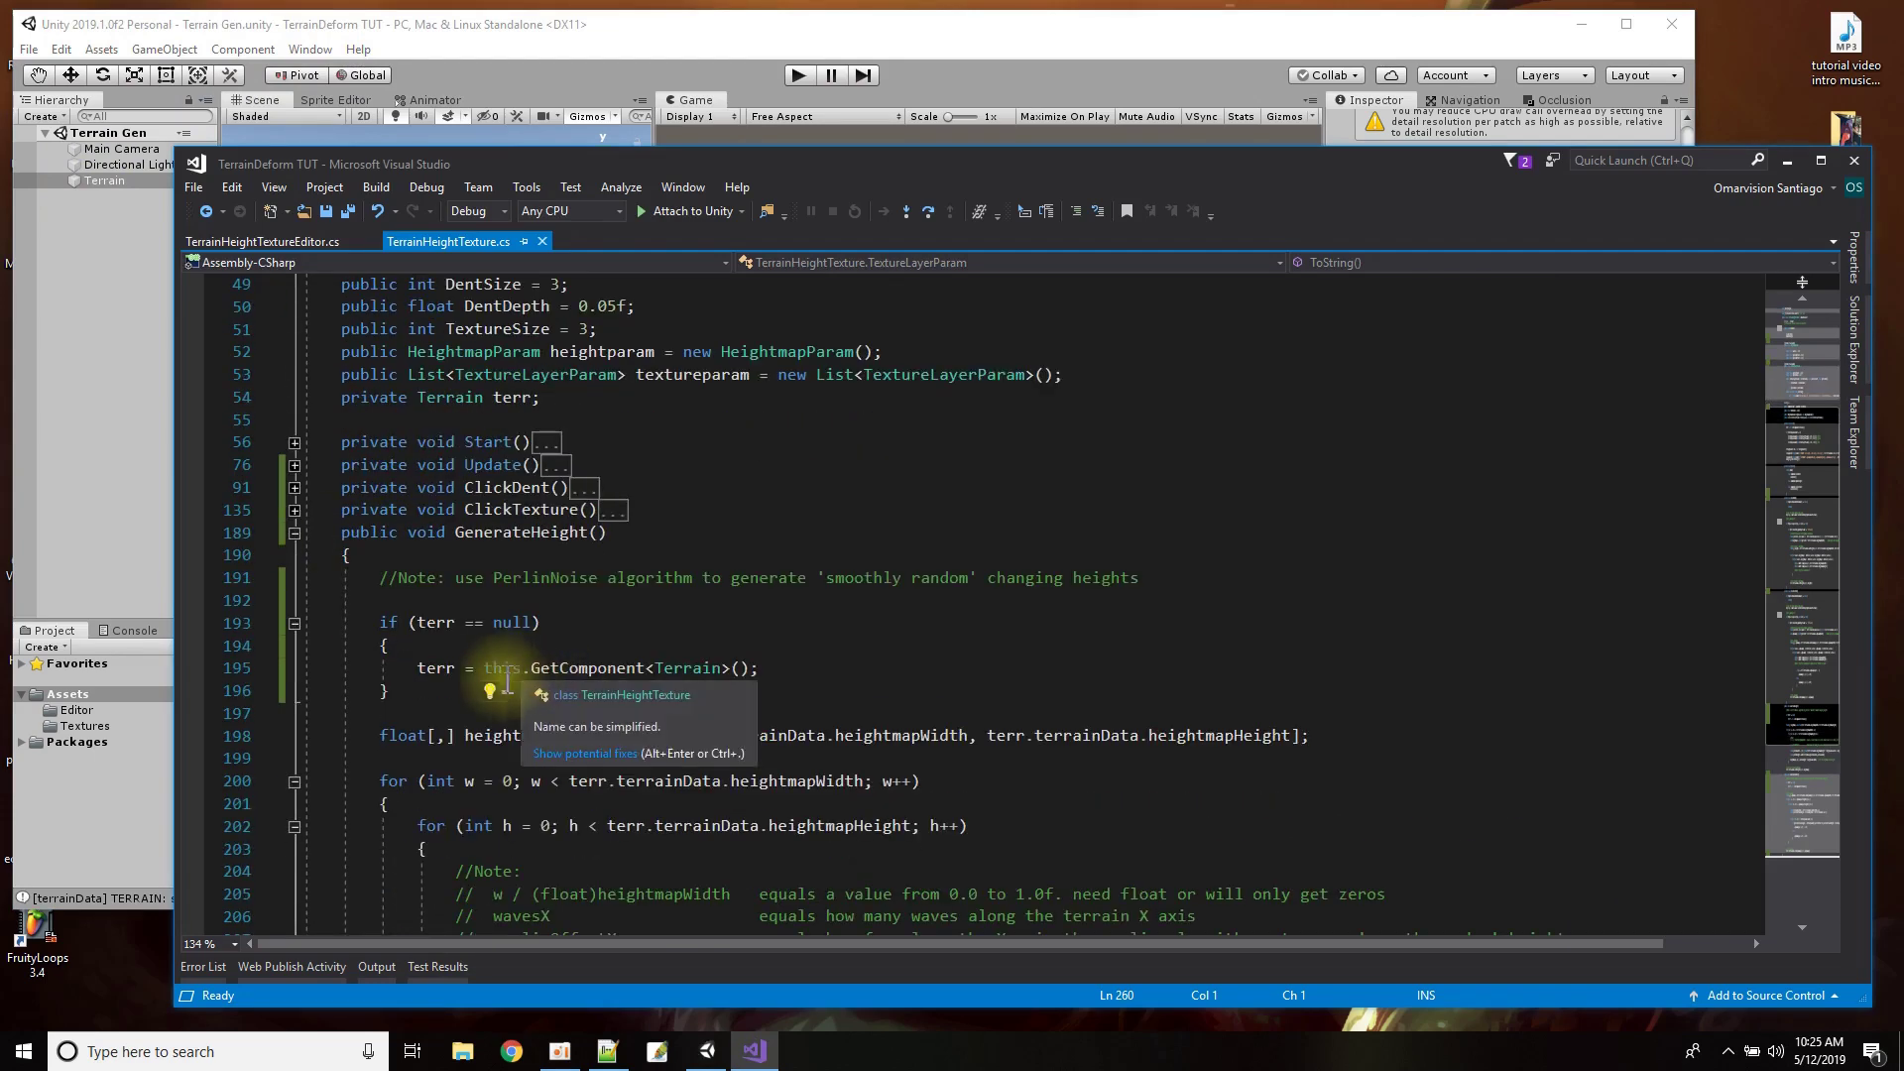
{"action": "left_click_drag", "start_coordinate": [378, 622], "coordinate": [418, 701]}
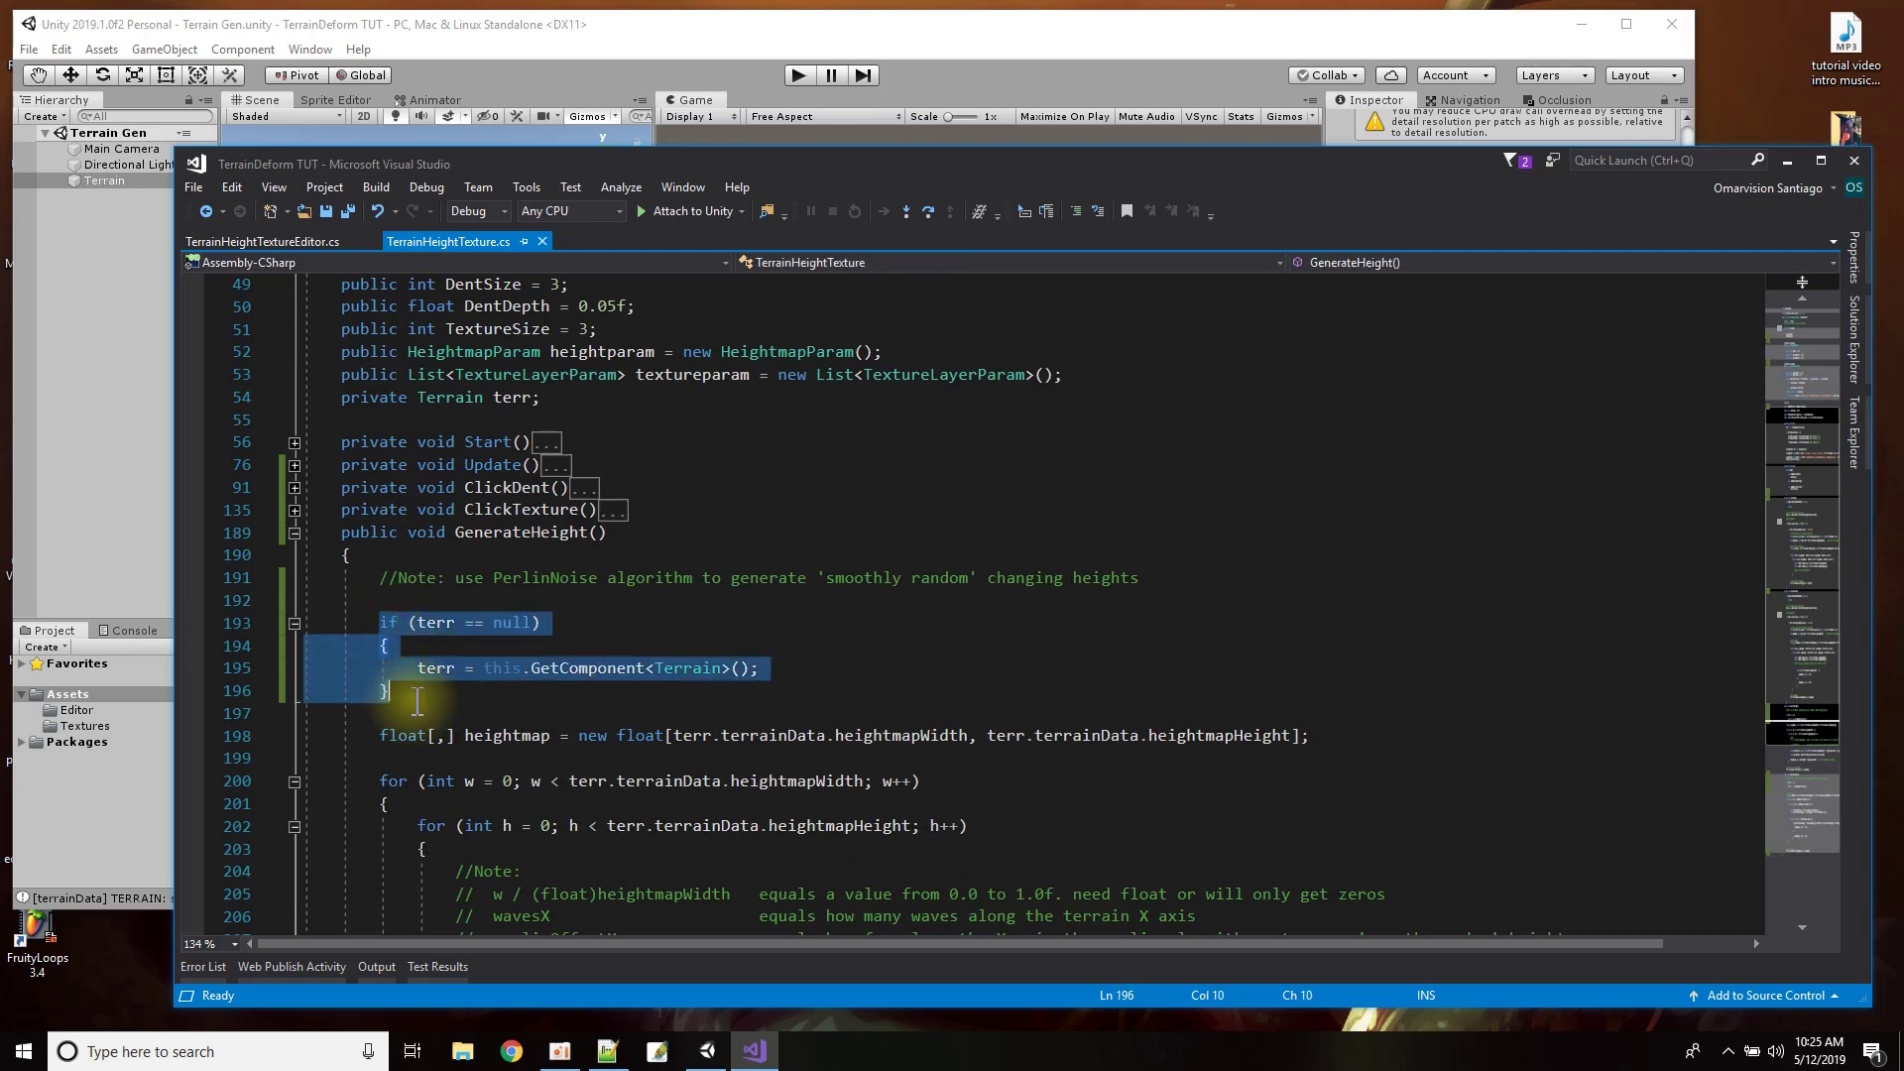
Bring the Notepad++ notes window into view over Visual Studio.
{"action": "scroll", "coordinate": [914, 552], "scroll_direction": "down", "scroll_amount": 3}
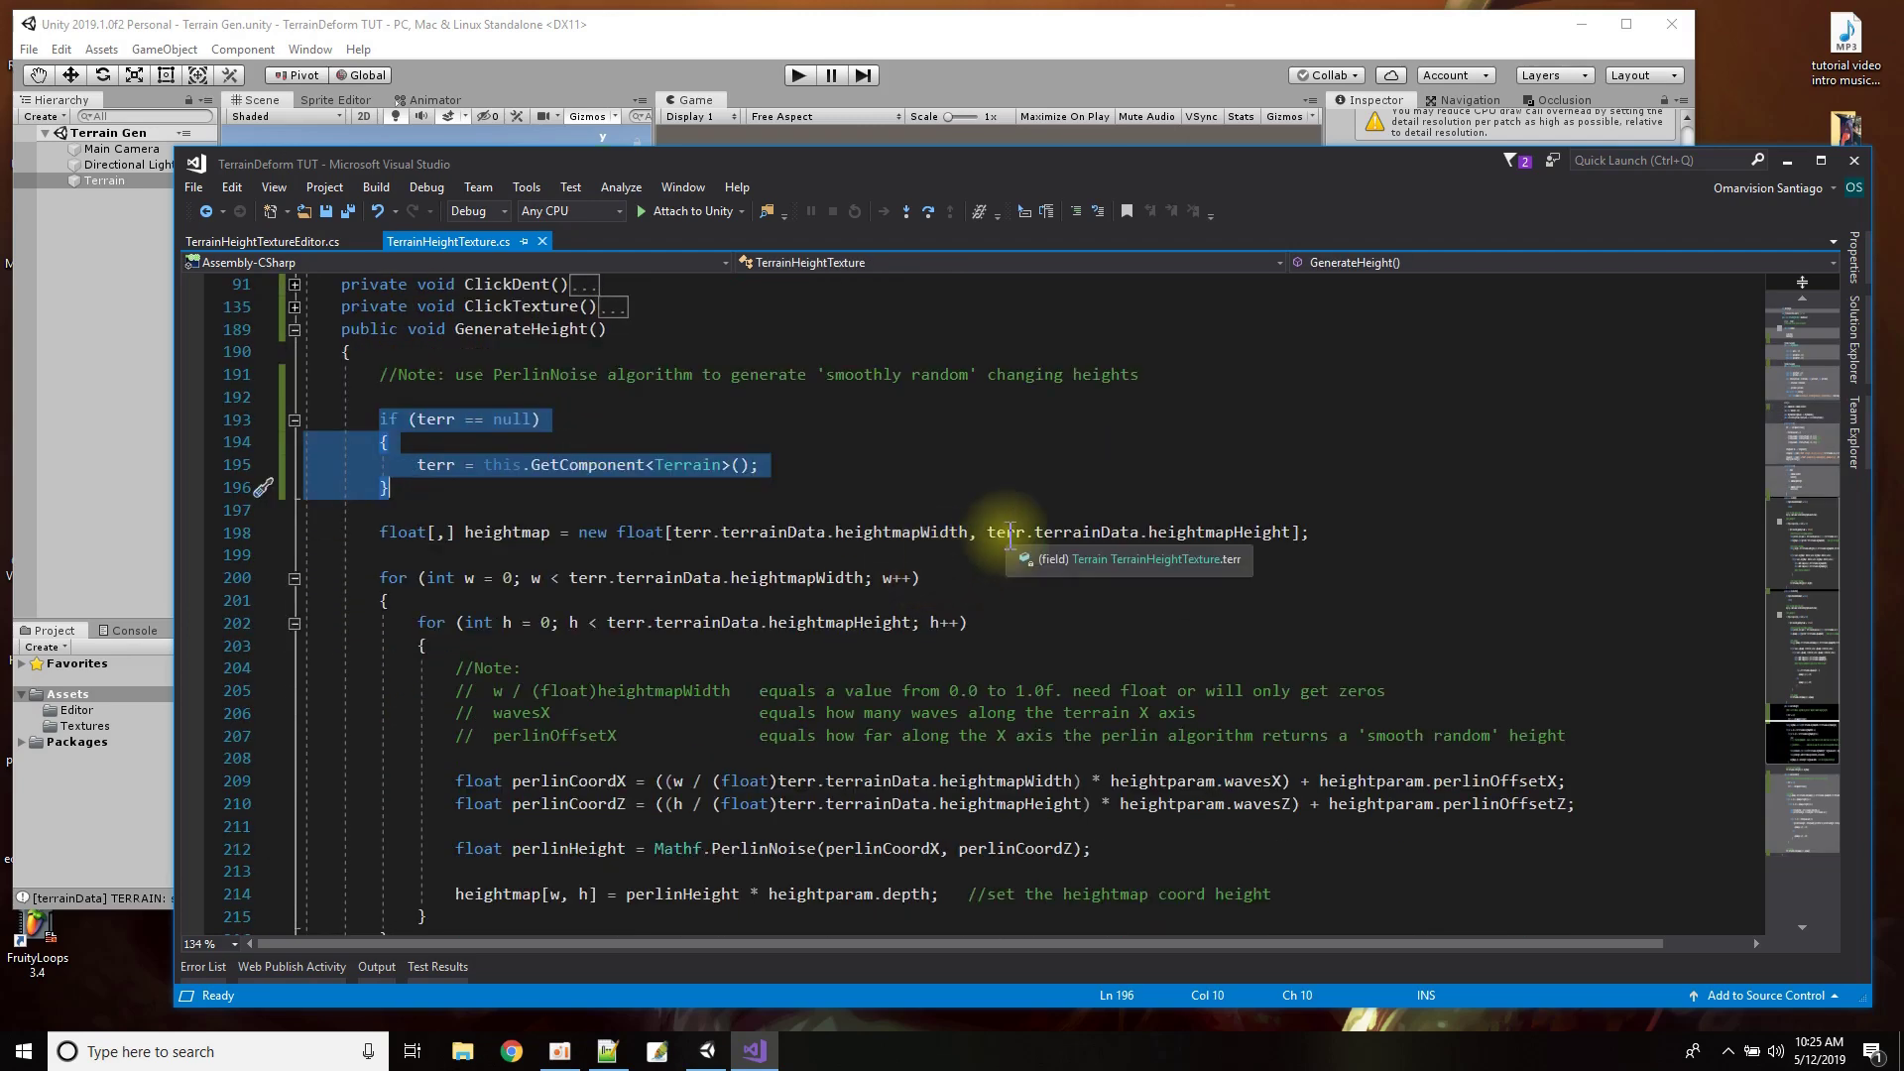
{"action": "key", "text": "alt+Tab"}
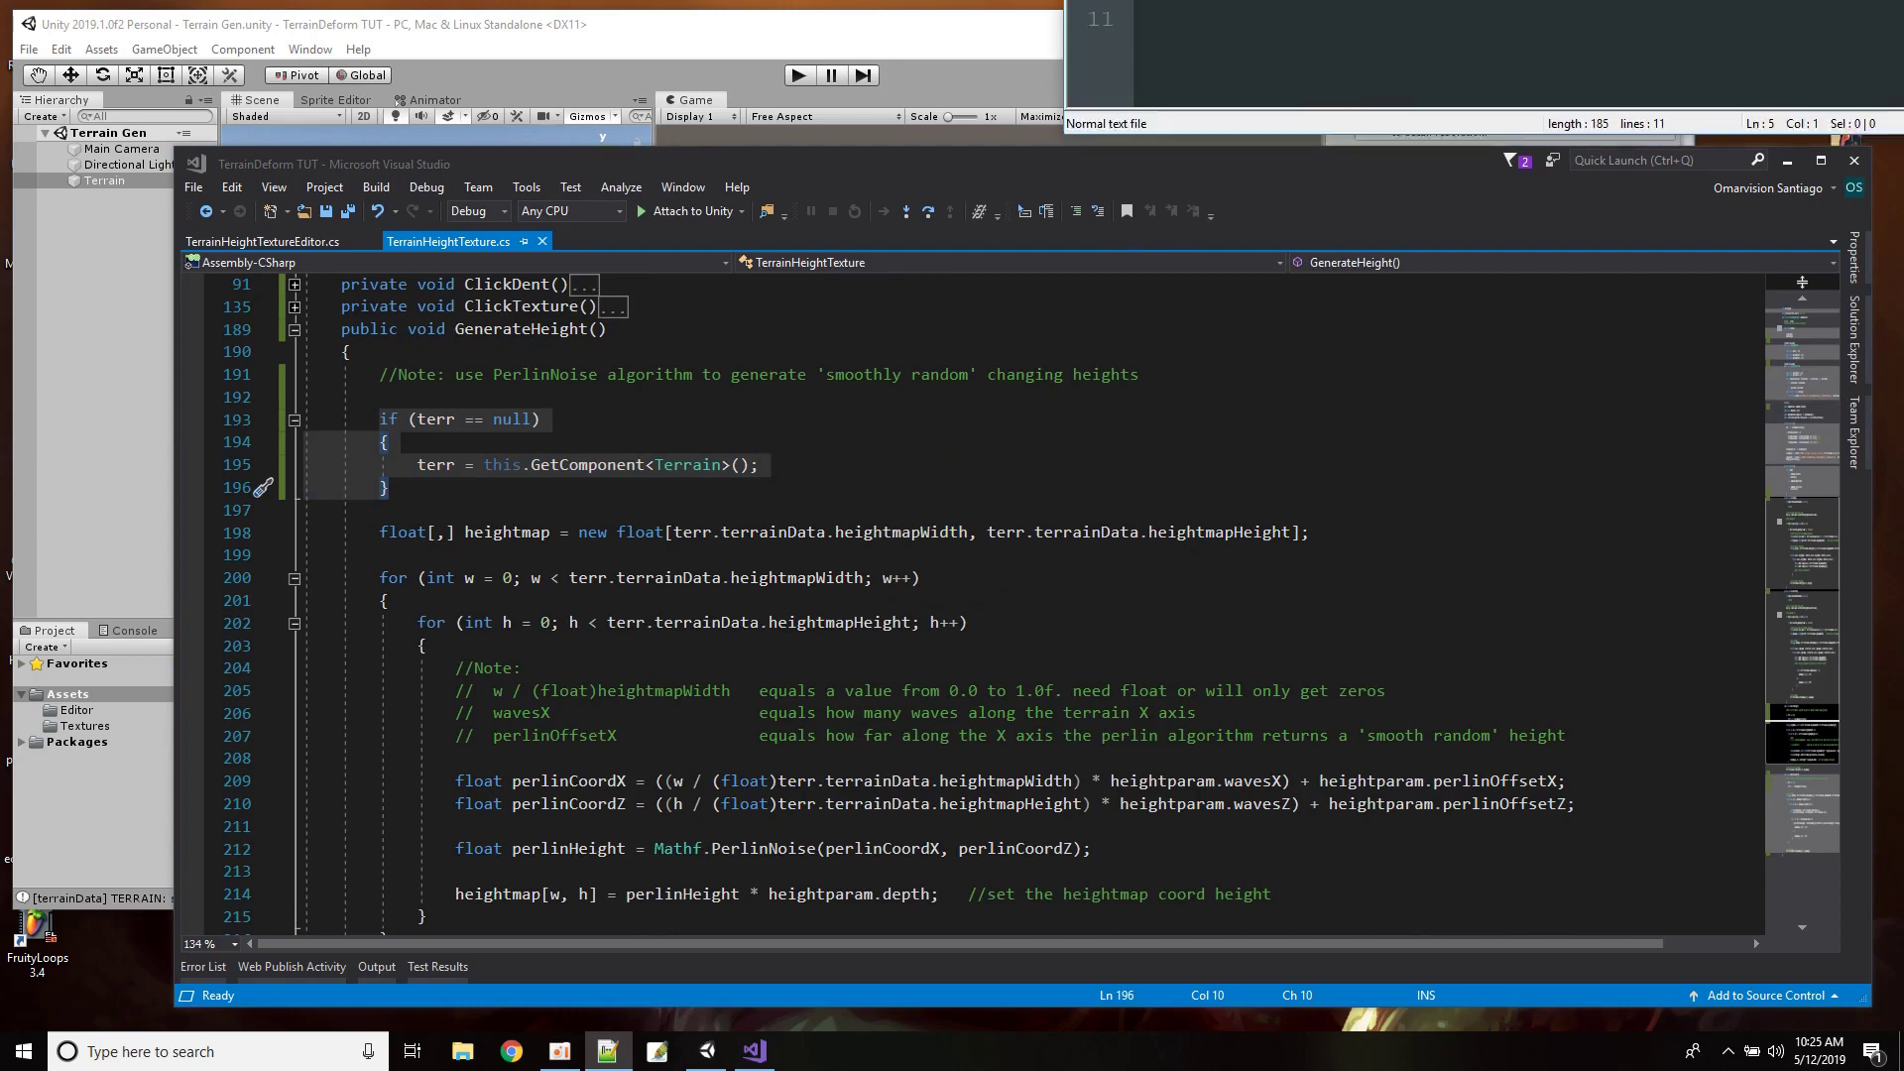
{"action": "left_click_drag", "start_coordinate": [1429, 14], "coordinate": [1131, 253]}
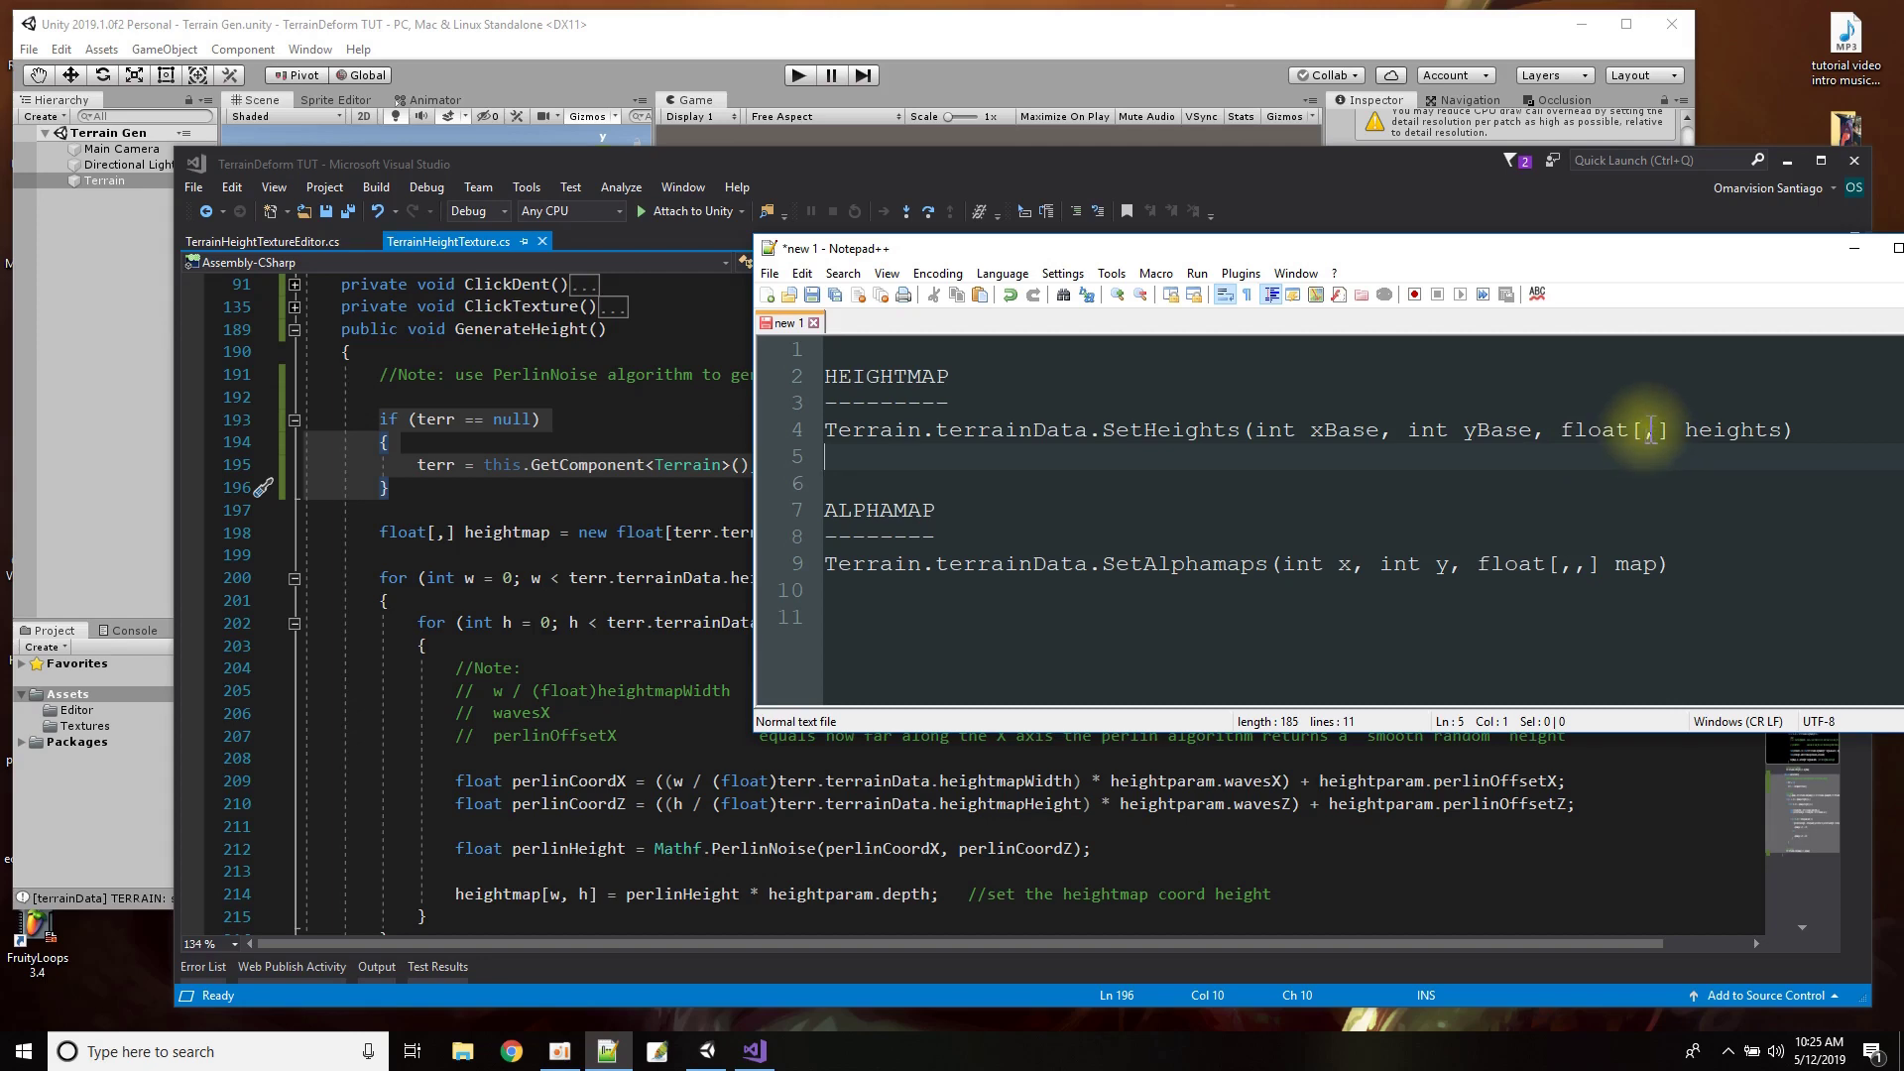
Move the Notepad++ HEIGHTMAP/ALPHAMAP notes aside to reveal the heightmap array code.
{"action": "left_click_drag", "start_coordinate": [1530, 243], "coordinate": [1521, 128]}
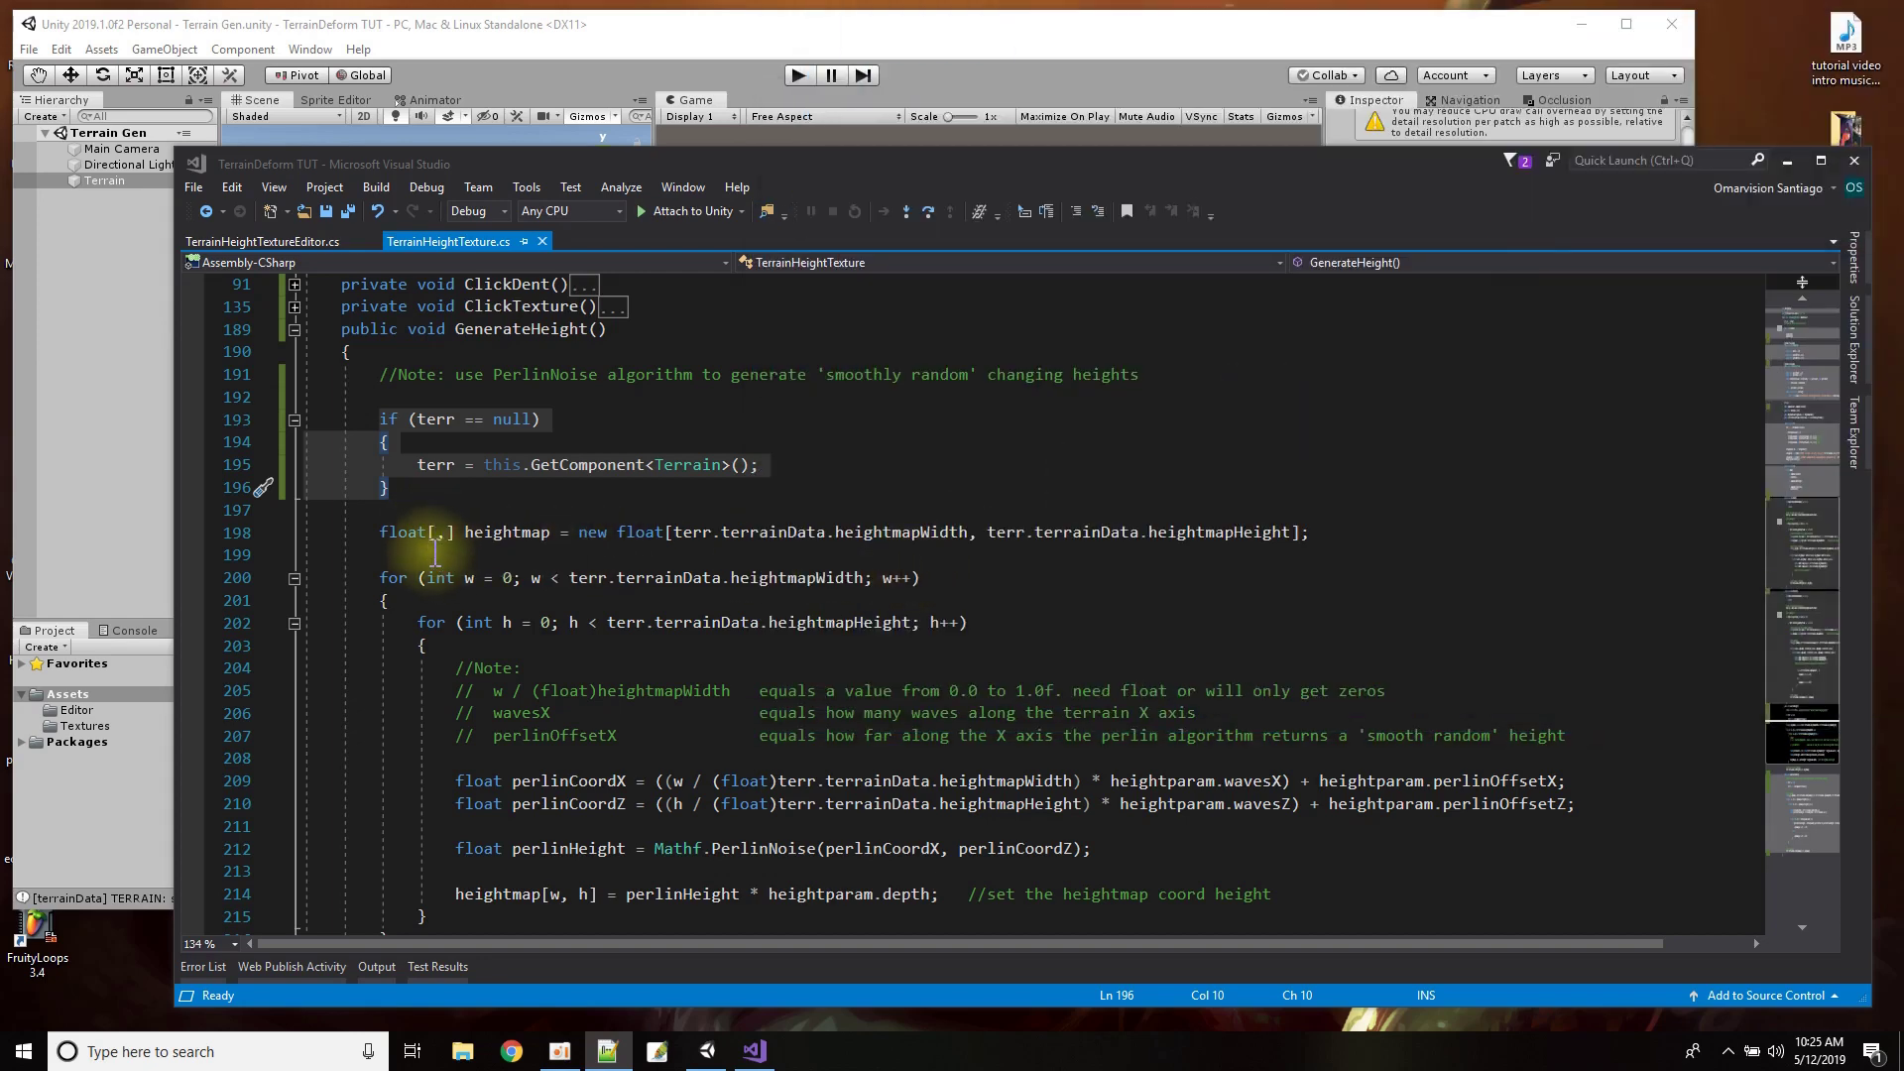
Highlight float, heightmap and new in the line 198 heightmap array declaration.
{"action": "left_click", "coordinate": [384, 532]}
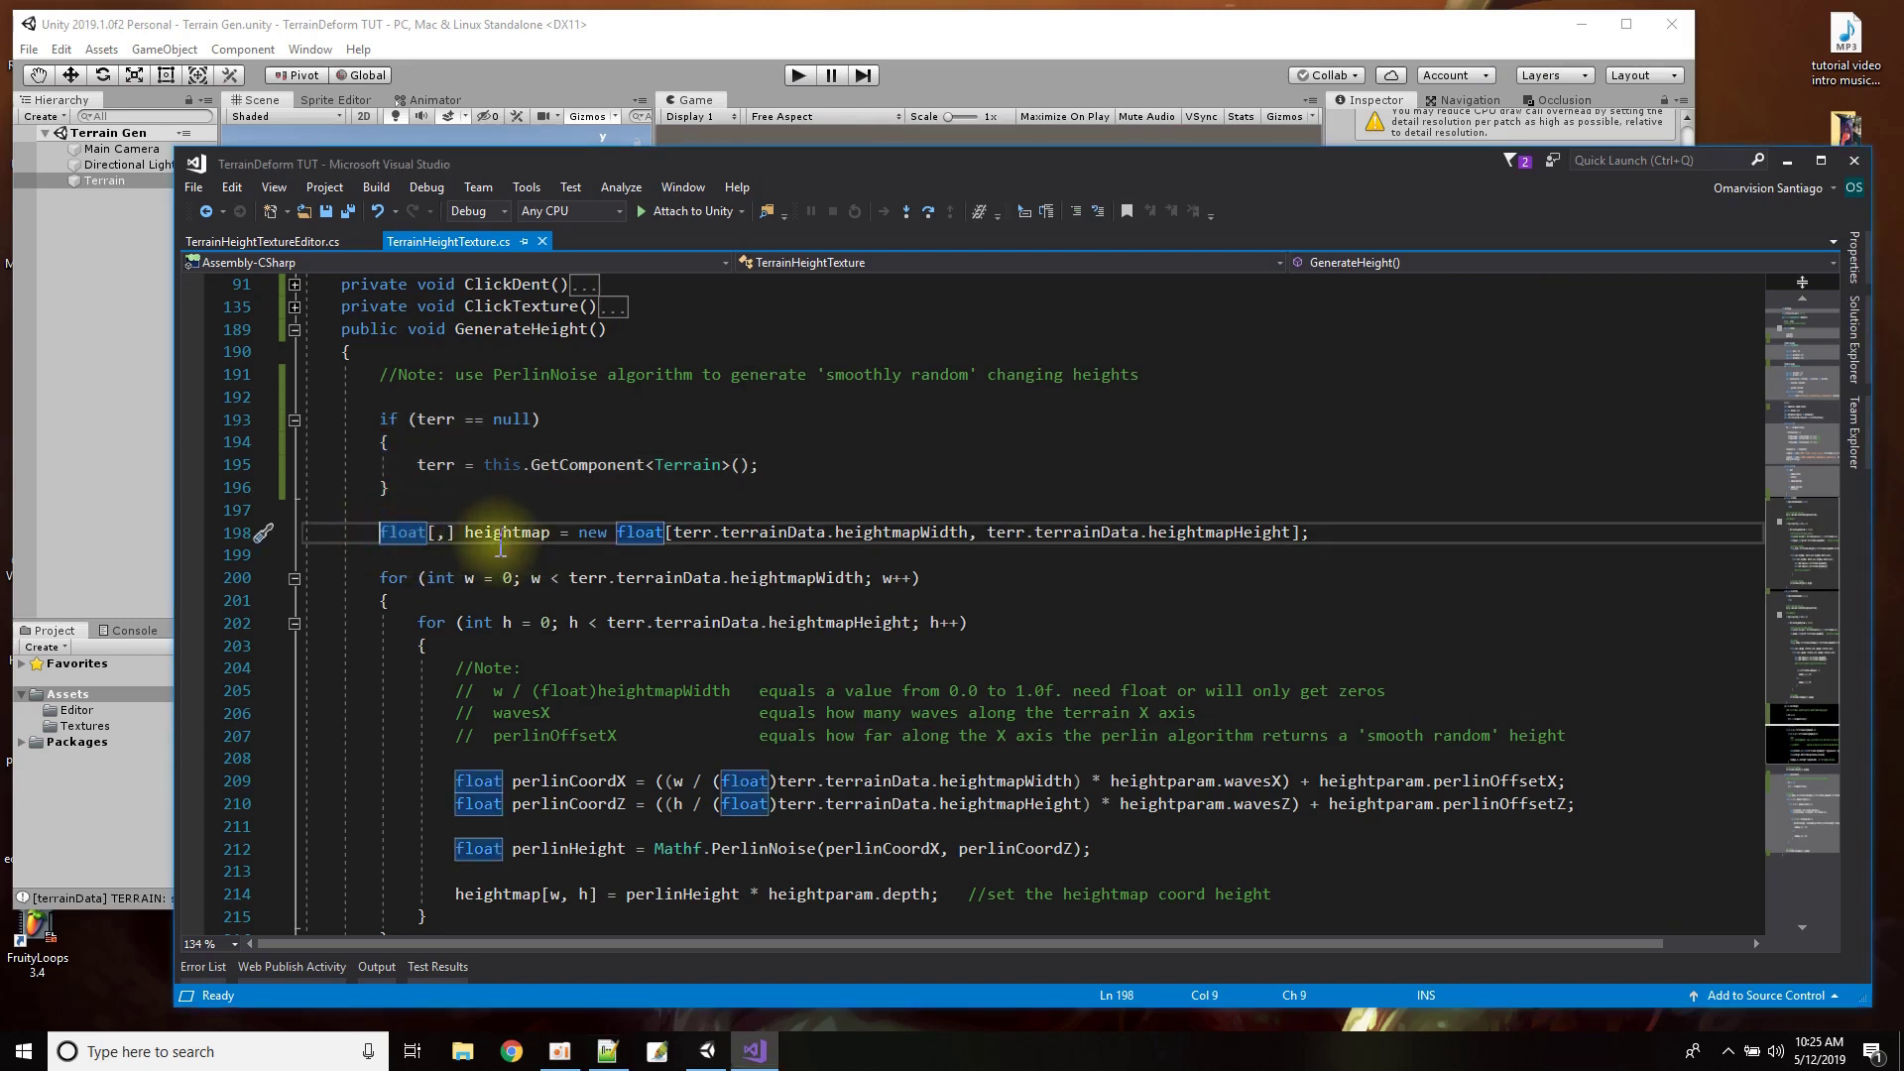
{"action": "double_click", "coordinate": [498, 535]}
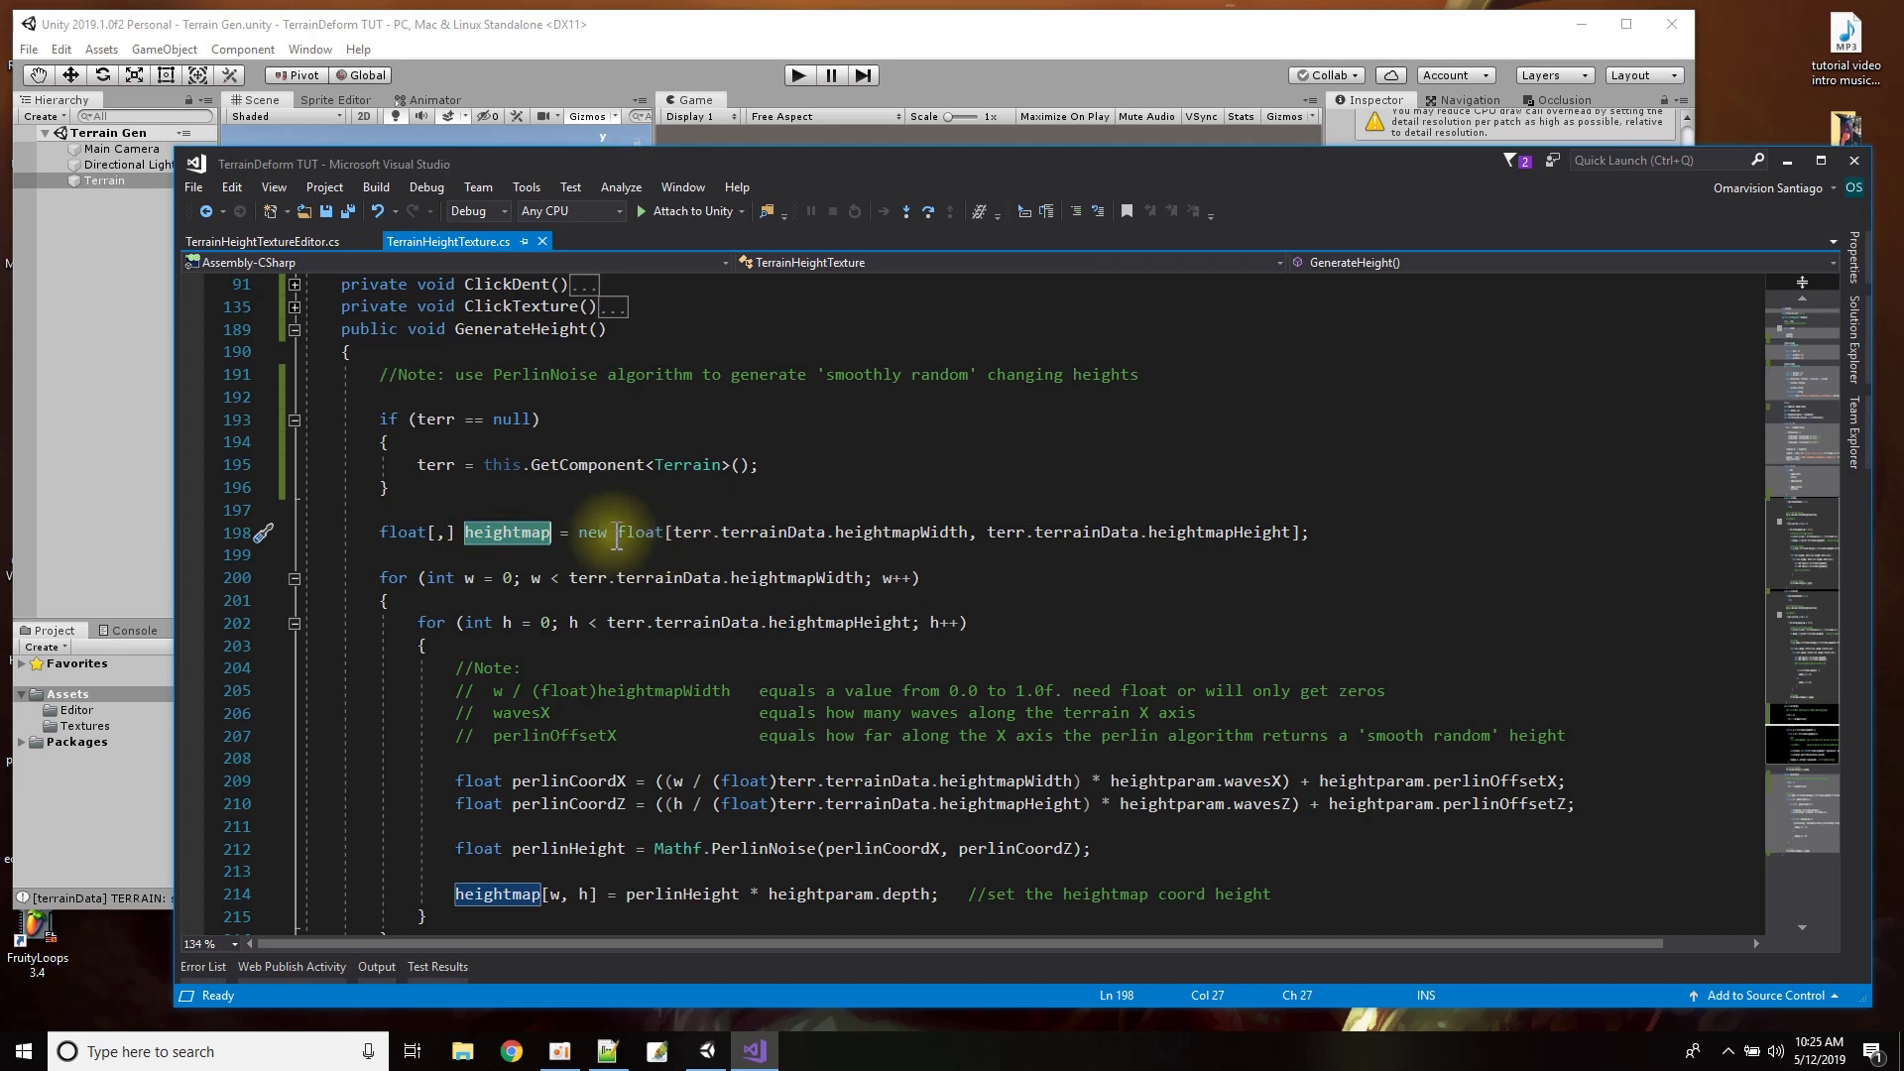
{"action": "double_click", "coordinate": [593, 533]}
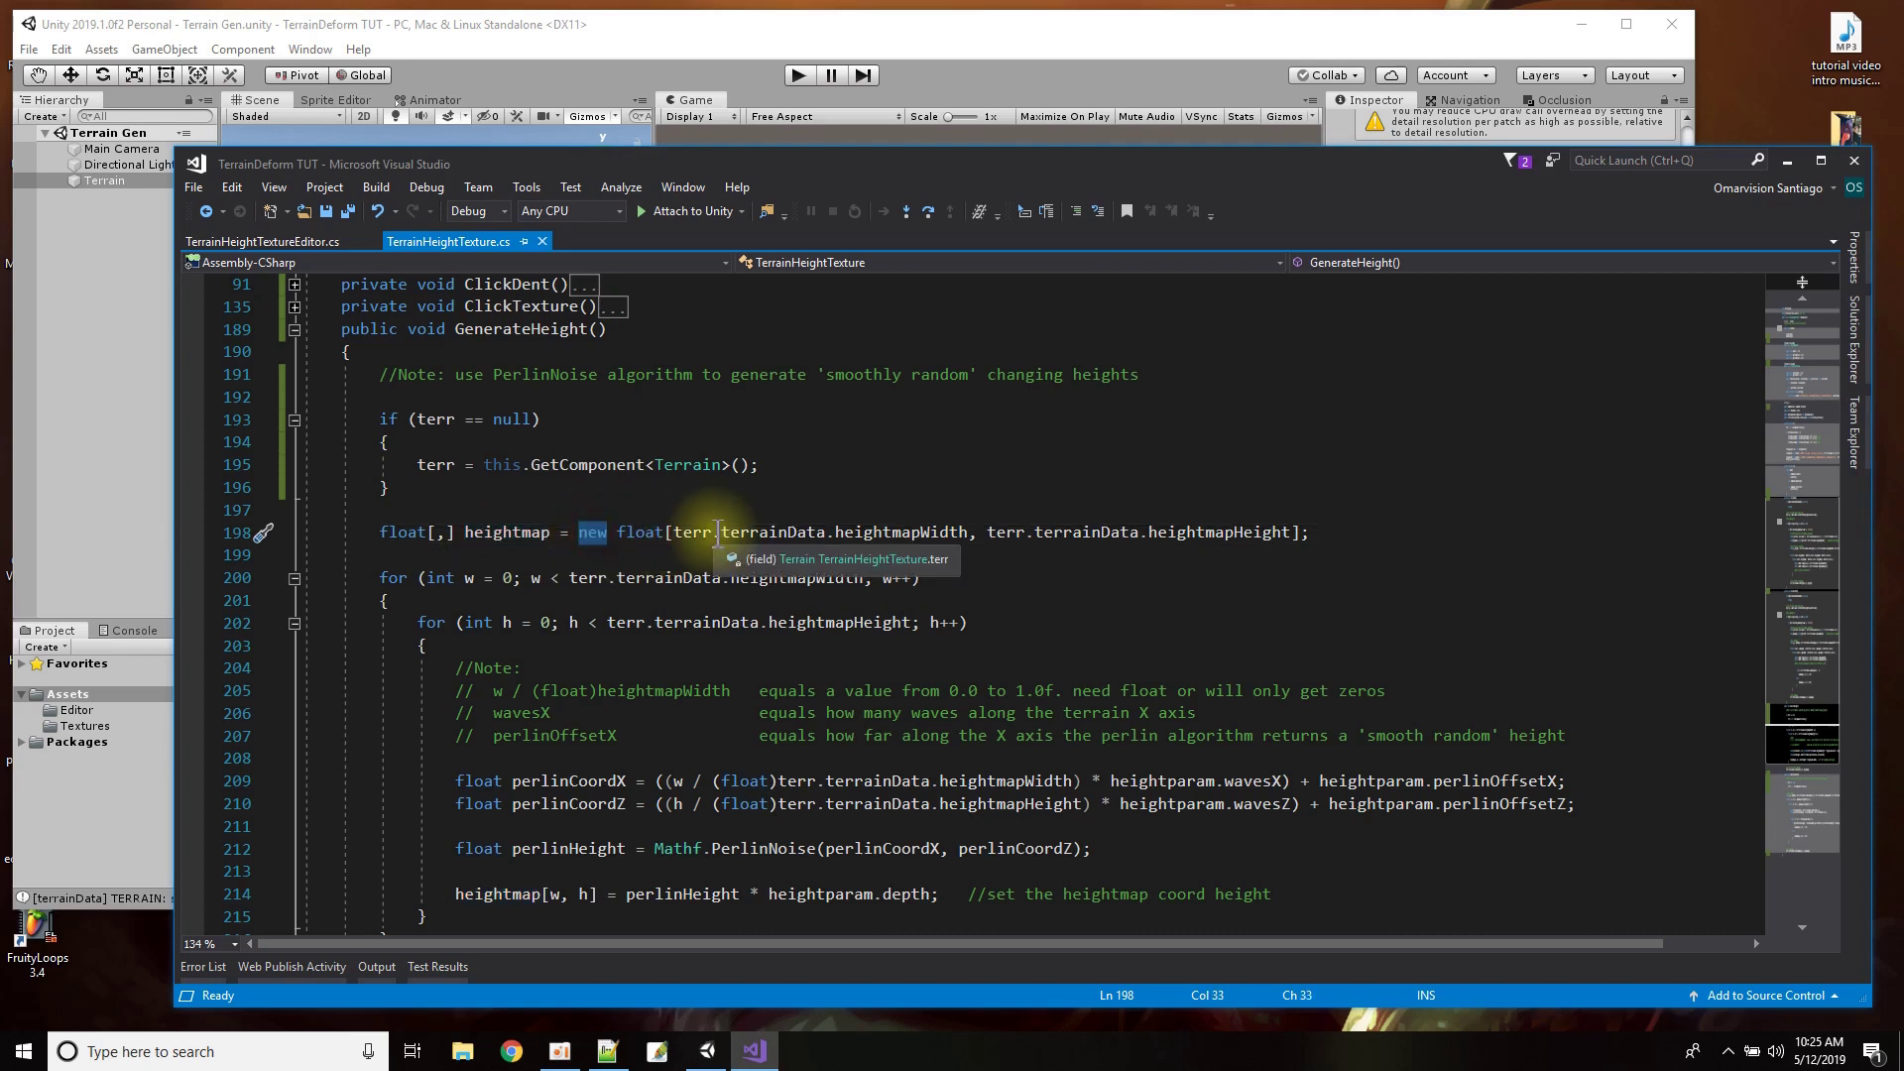